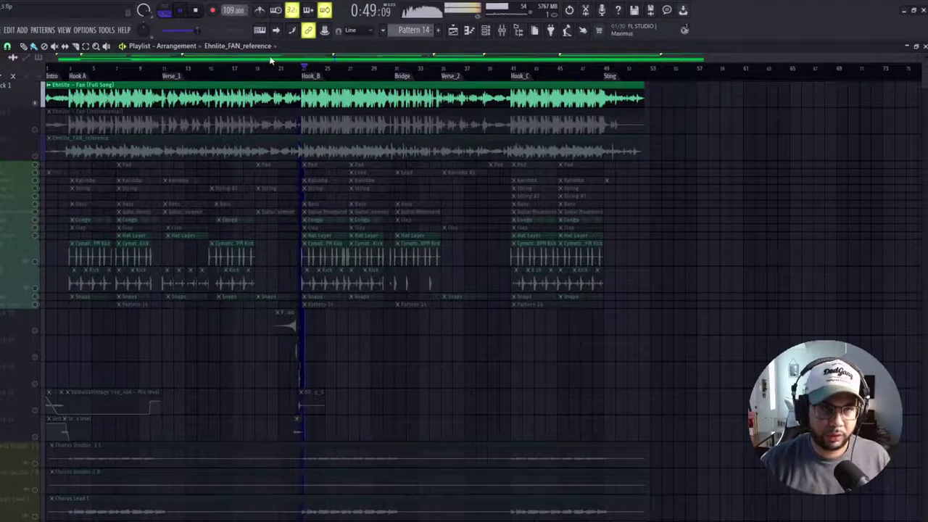
Step: Listen to the soloed full song from the start, stop playback, and move the playhead ahead toward Hook_B
left_click(195, 10)
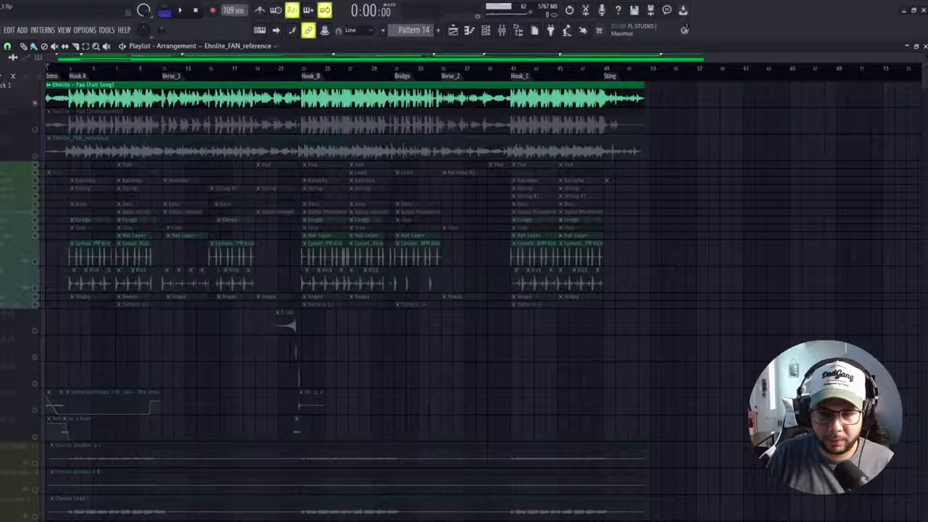
left_click(183, 11)
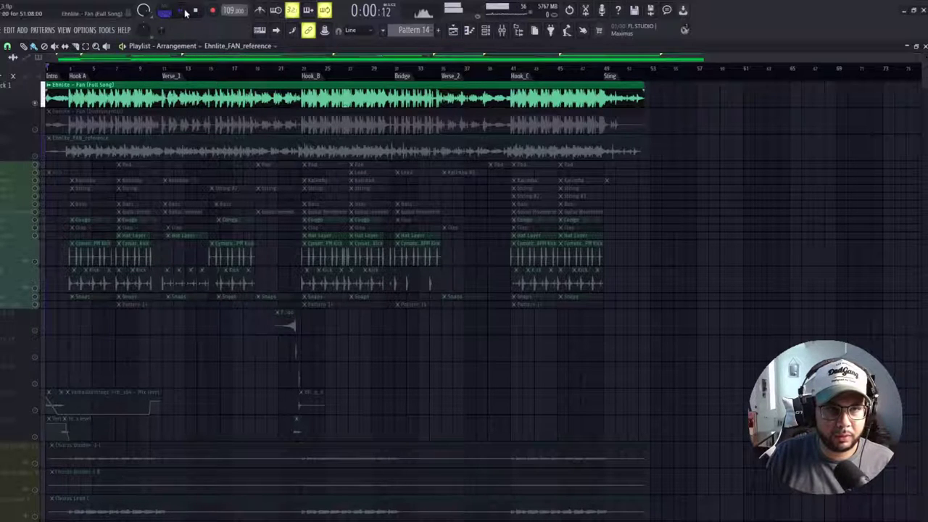
left_click(195, 10)
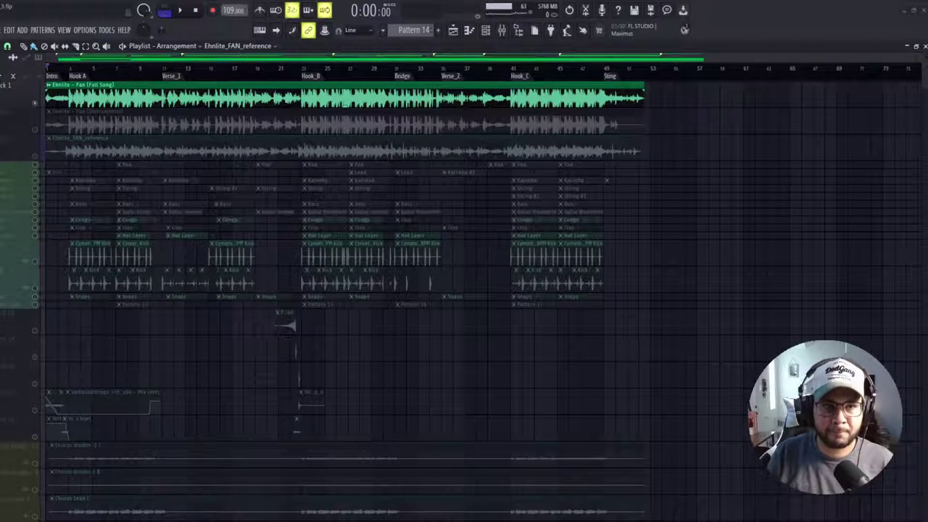
left_click(270, 69)
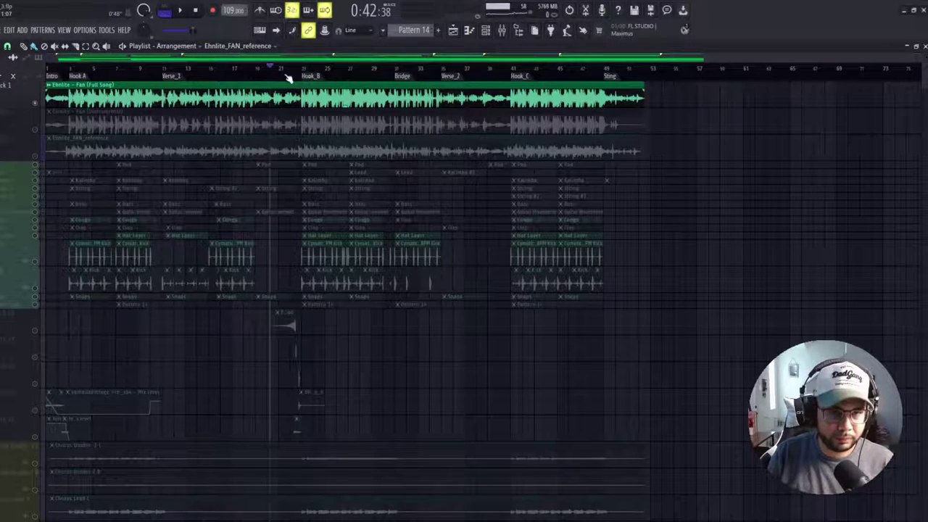
key("alt+slash")
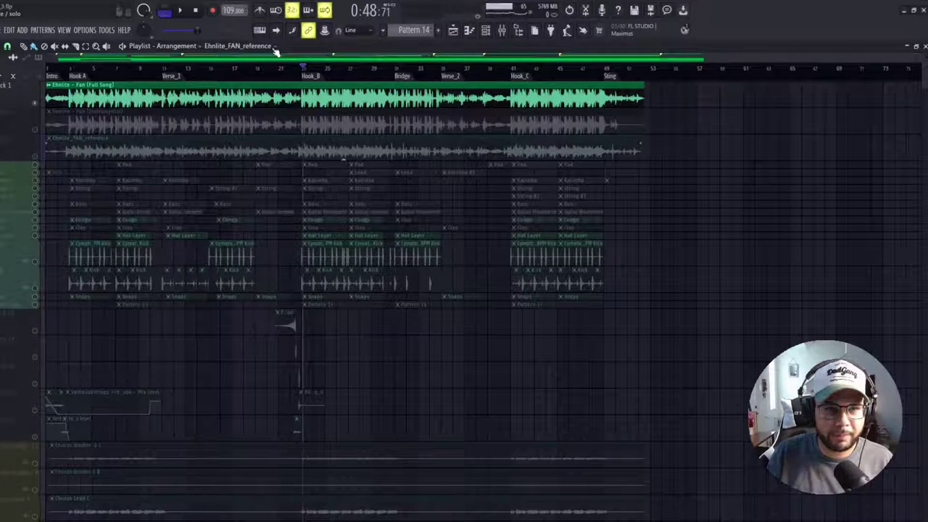
Step: Unsolo the full song track and mute the top three tracks: full song, instrumental and Ehnlite_FAN_reference
left_click(37, 104, "ctrl")
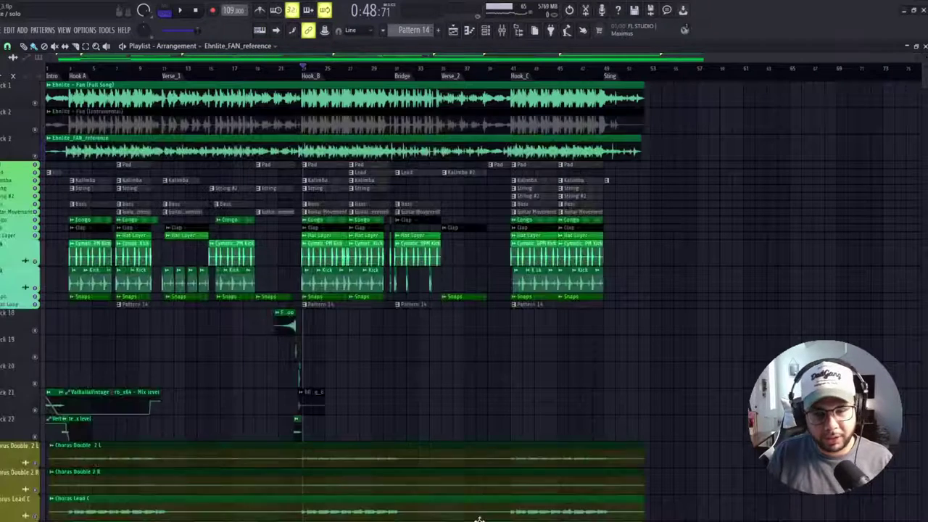
left_click(38, 105)
left_click(38, 130)
left_click(39, 157)
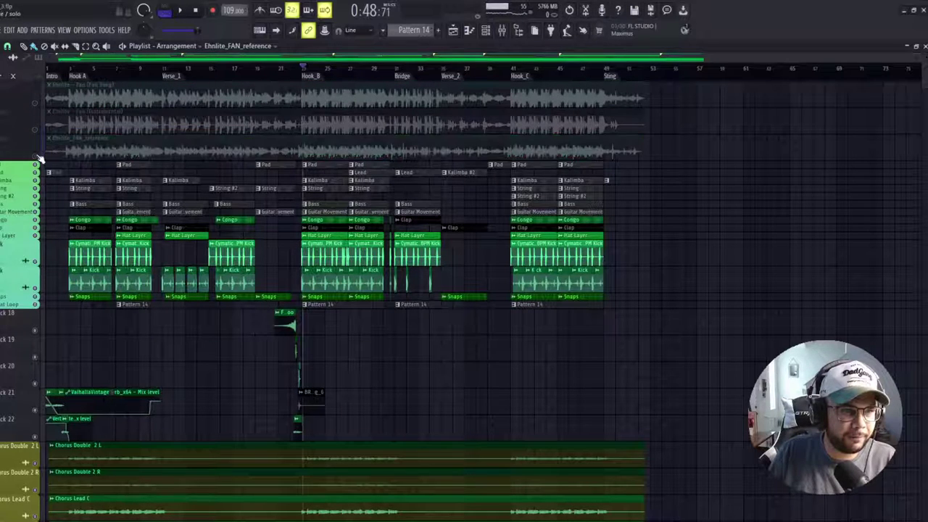
Step: Play the arrangement's individual tracks from the start through Hook A, and stop playback
left_click(195, 11)
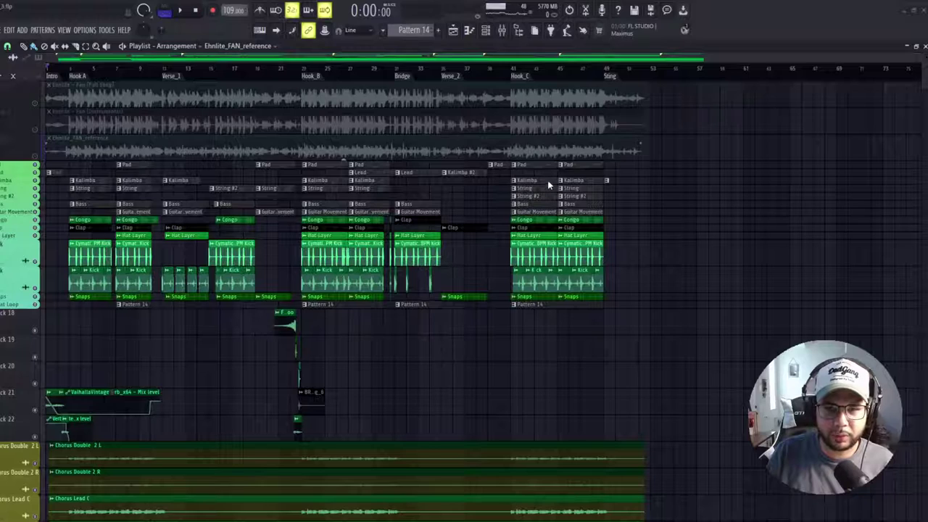
left_click(182, 11)
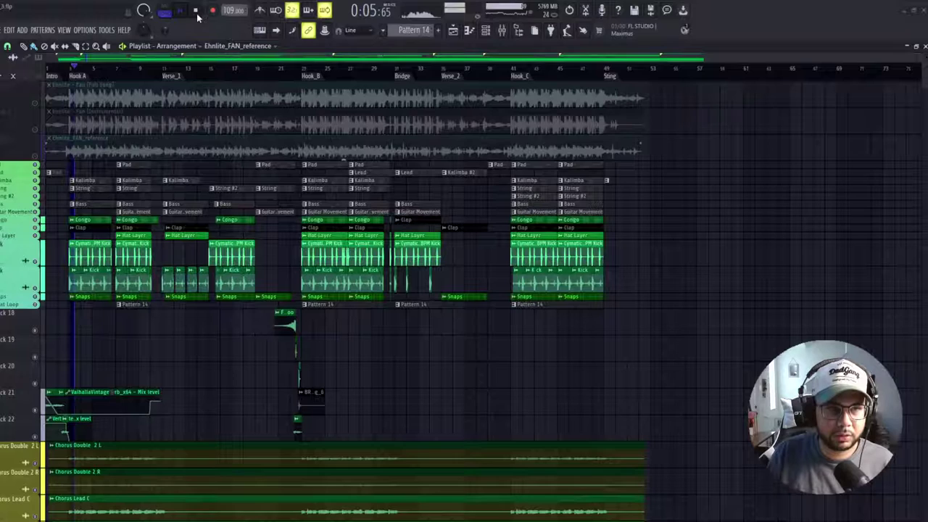
key("space")
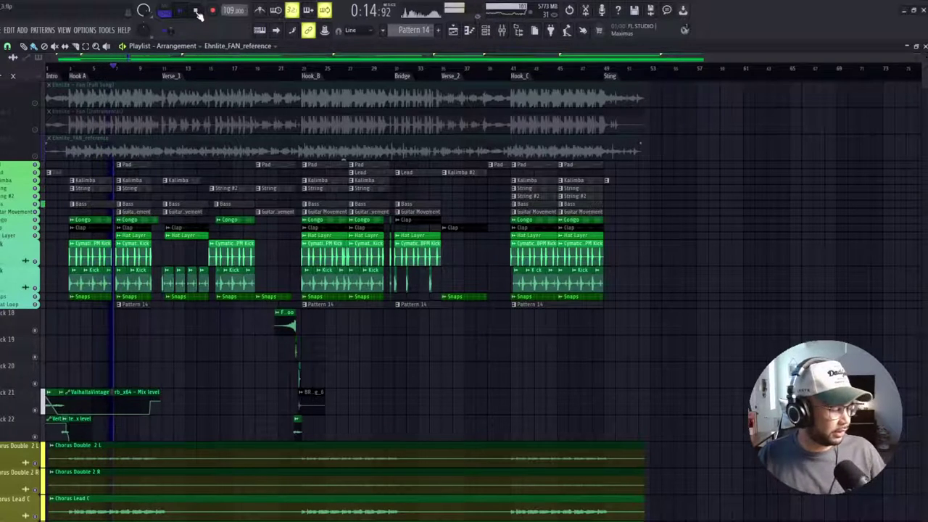
left_click(197, 12)
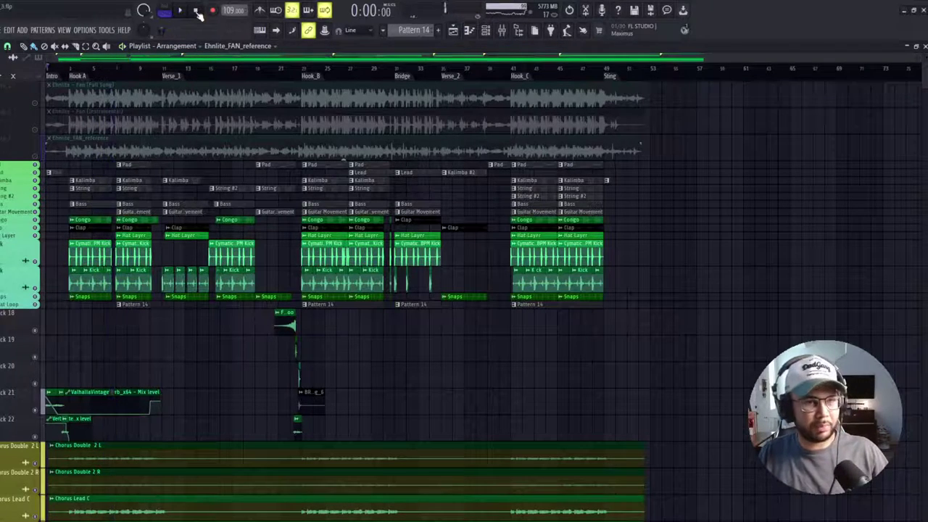
Step: Solo the Ehnlite - Fan (Instrumental) track in the playlist
right_click(38, 130)
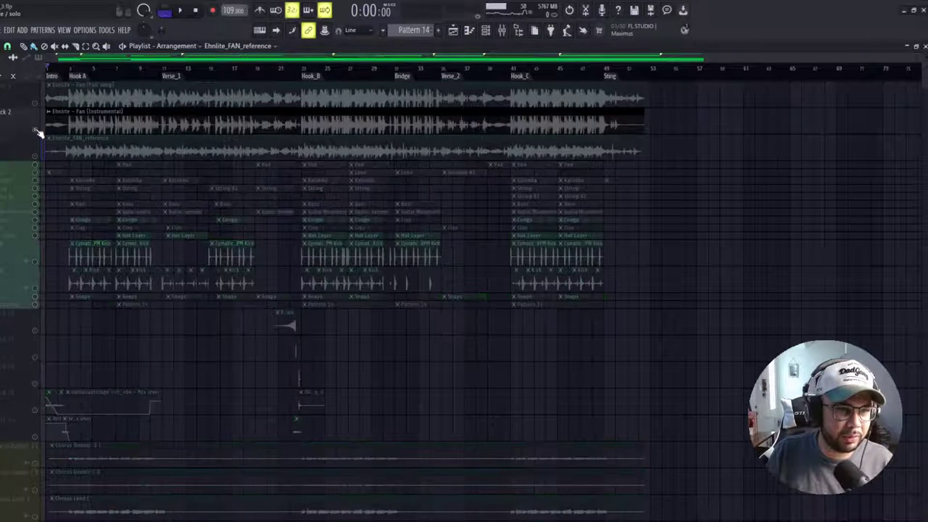
scroll(81, 216, "up", 2)
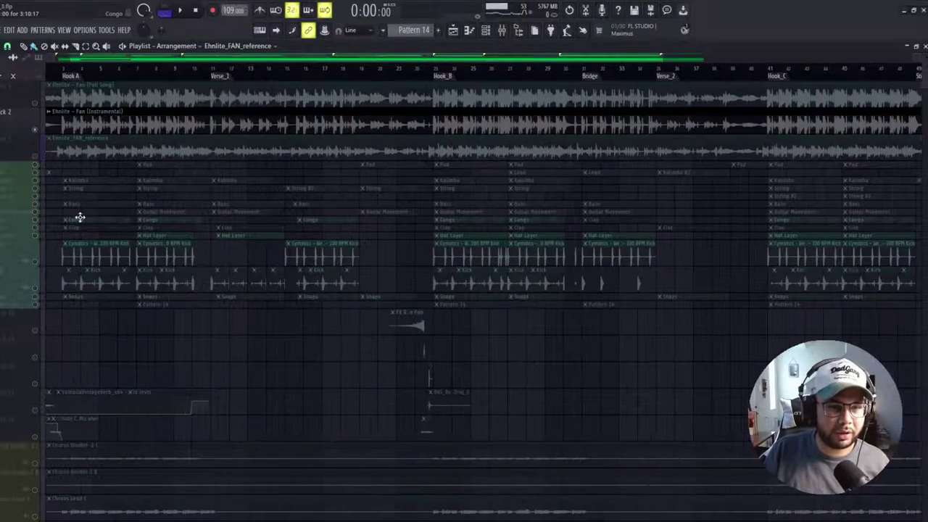
scroll(464, 218, "up", 2)
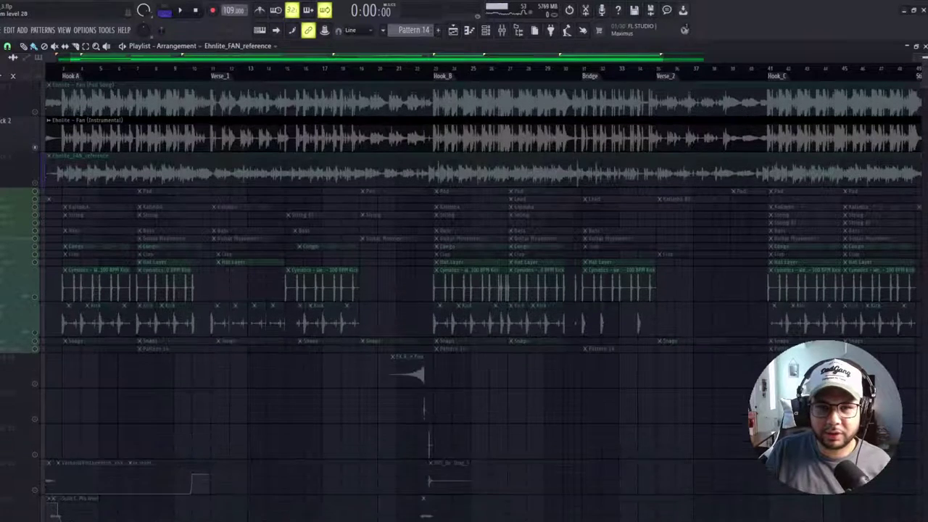
left_click_drag(176, 56, 120, 66)
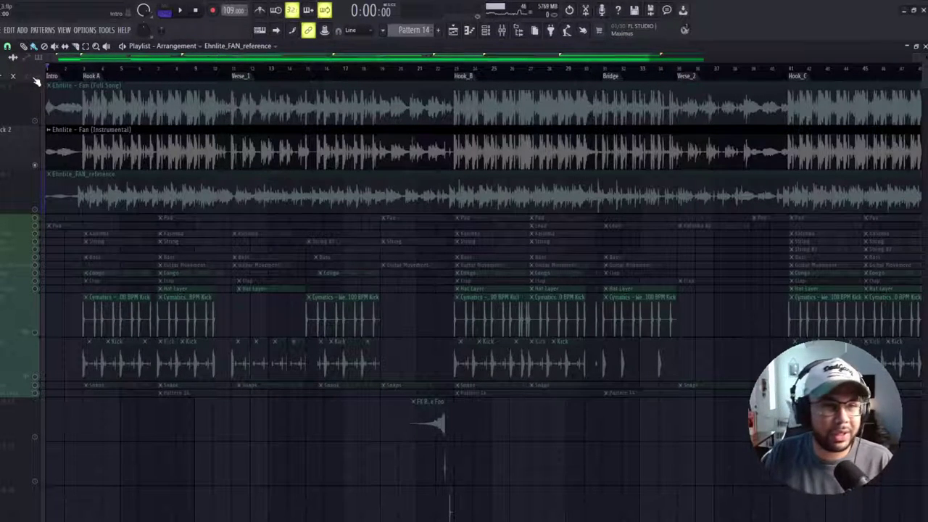
key("alt+F8")
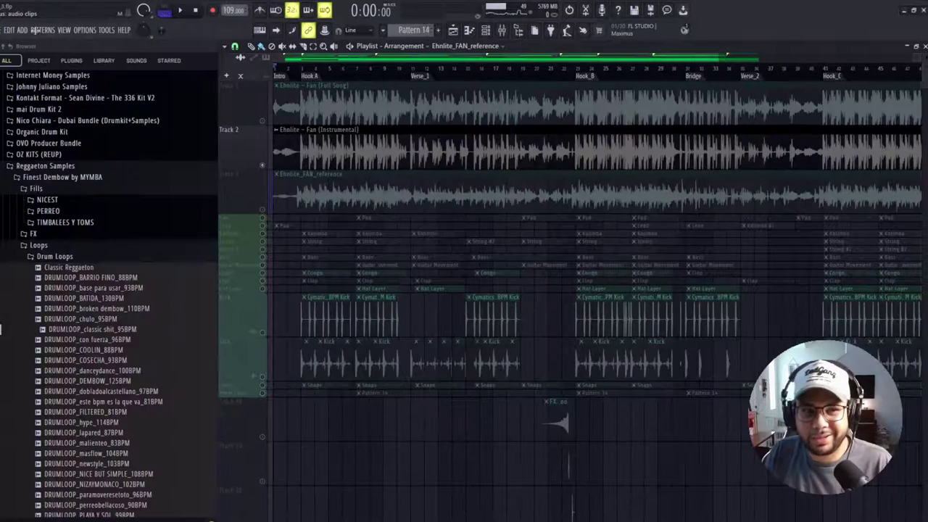
left_click(301, 72)
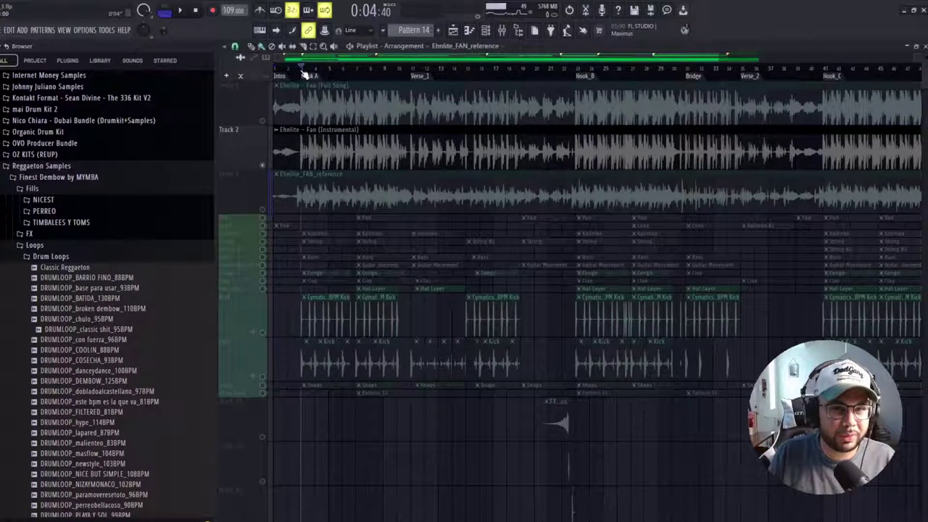
left_click_drag(301, 73, 253, 67)
key("alt+F8")
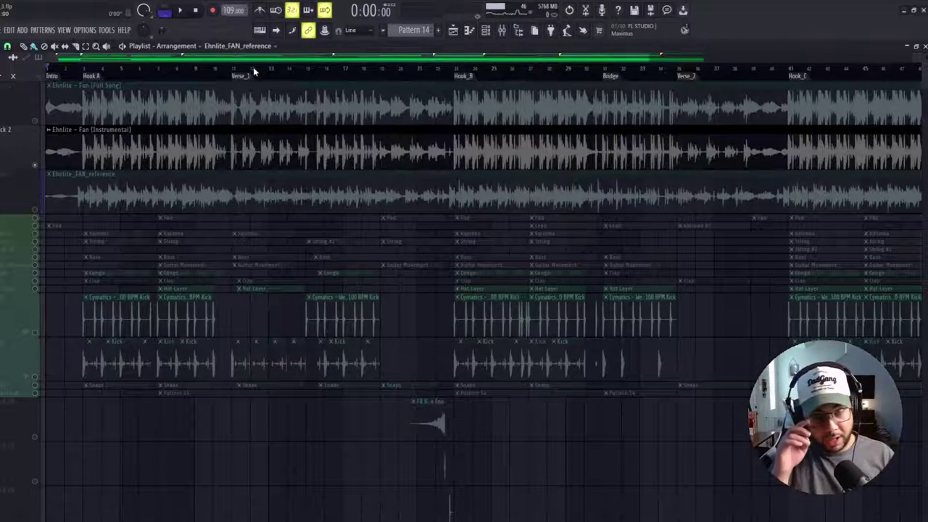
Step: Move the playhead to the start of Hook A and on to Hook_C, and examine the song sections through the Sting
left_click(85, 73)
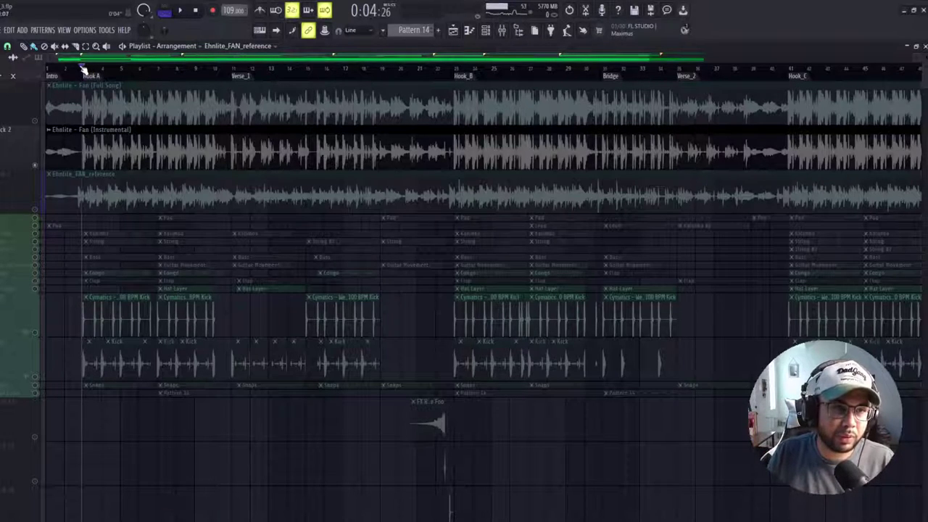
left_click(87, 69)
mouse_move(87, 69)
left_mouse_down()
mouse_move(161, 74)
mouse_move(85, 72)
left_mouse_up()
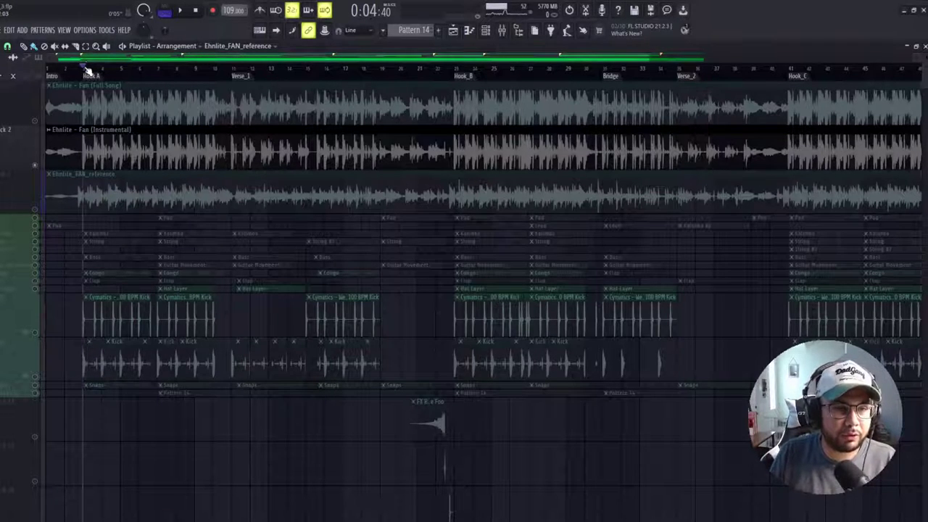
left_click_drag(85, 68, 792, 108)
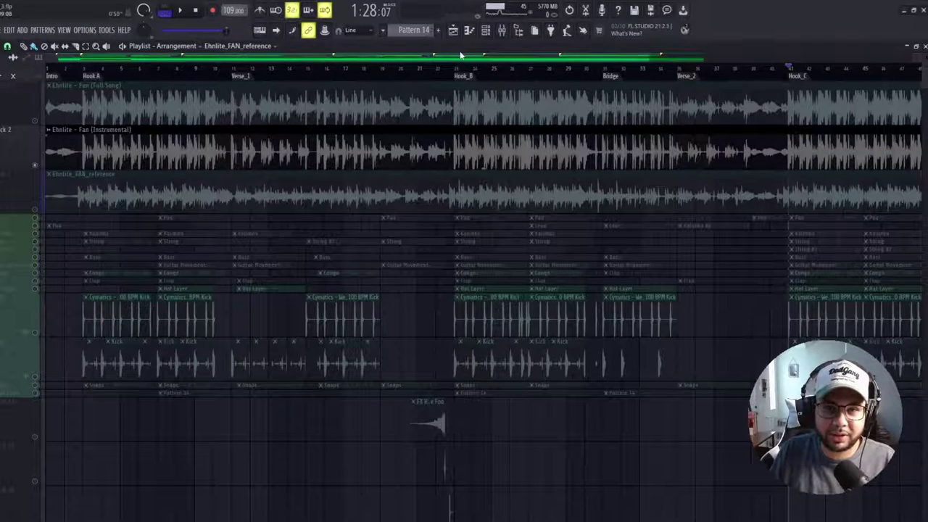
left_click_drag(461, 55, 624, 68)
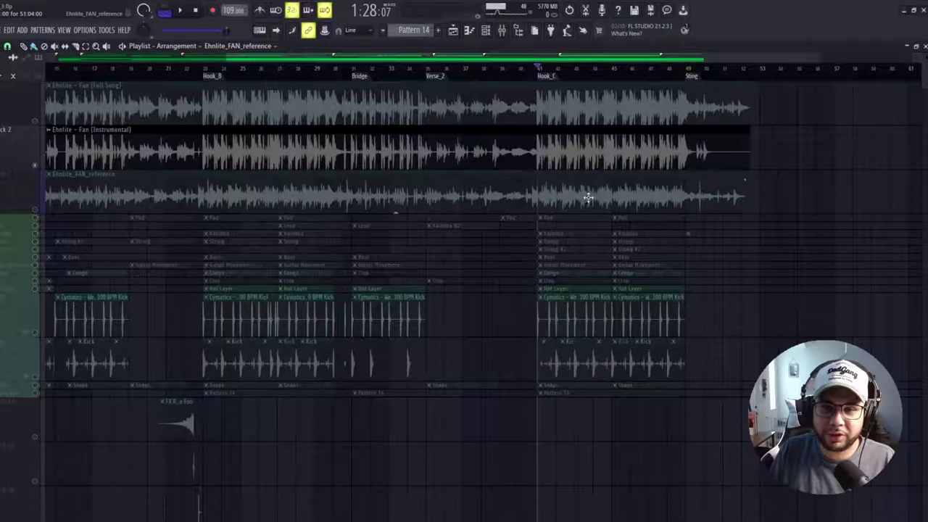
scroll(691, 155, "left", 4)
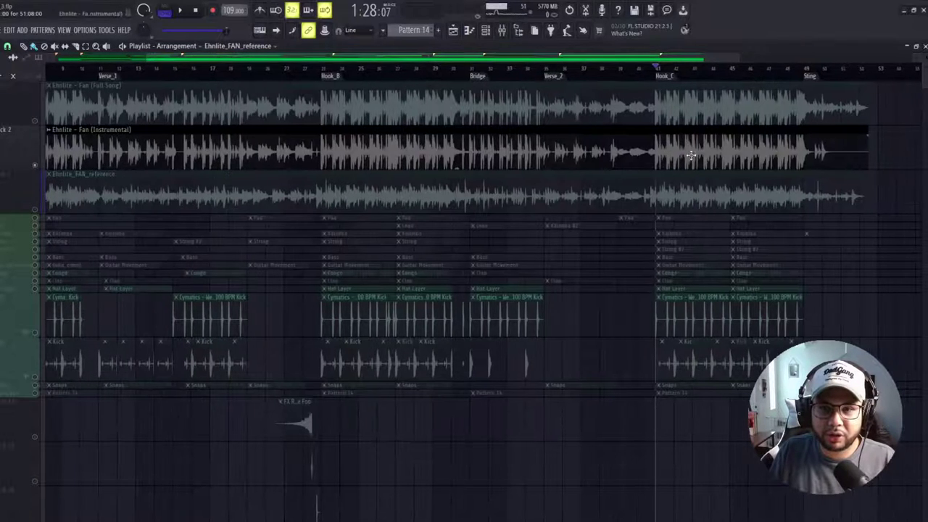
scroll(432, 73, "left", 4)
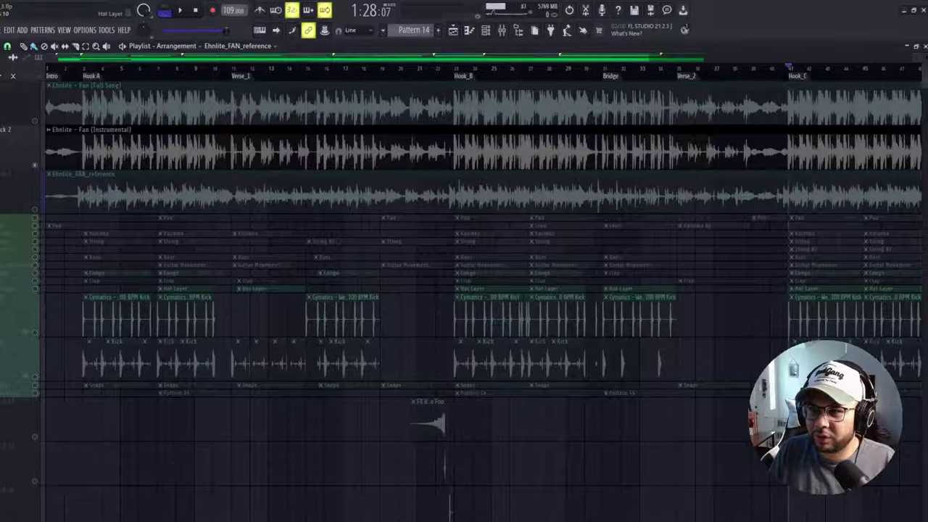
scroll(784, 84, "up", 4)
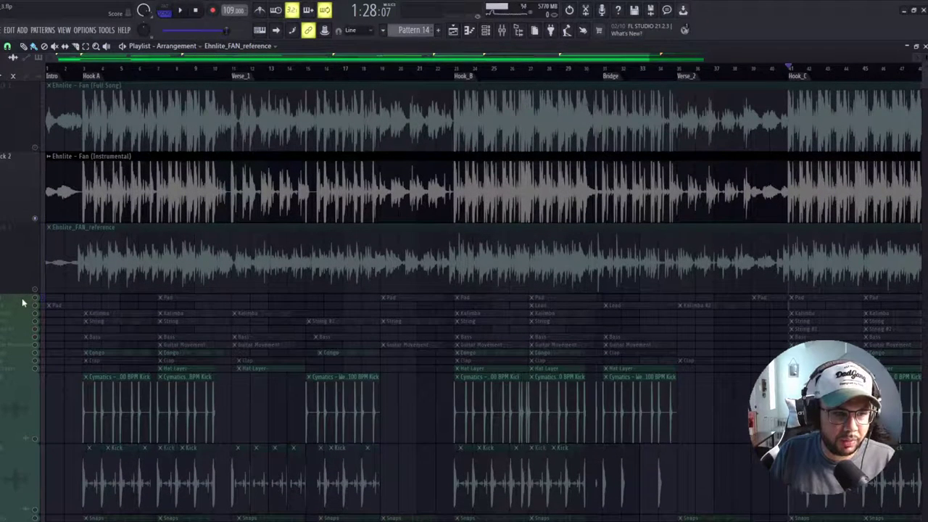
double_click(14, 304)
left_click(354, 70)
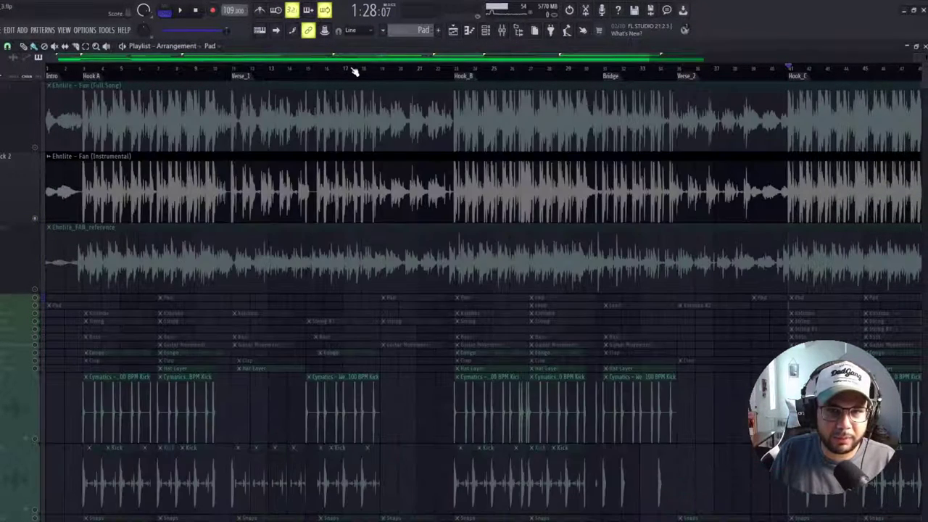
key("alt+F8")
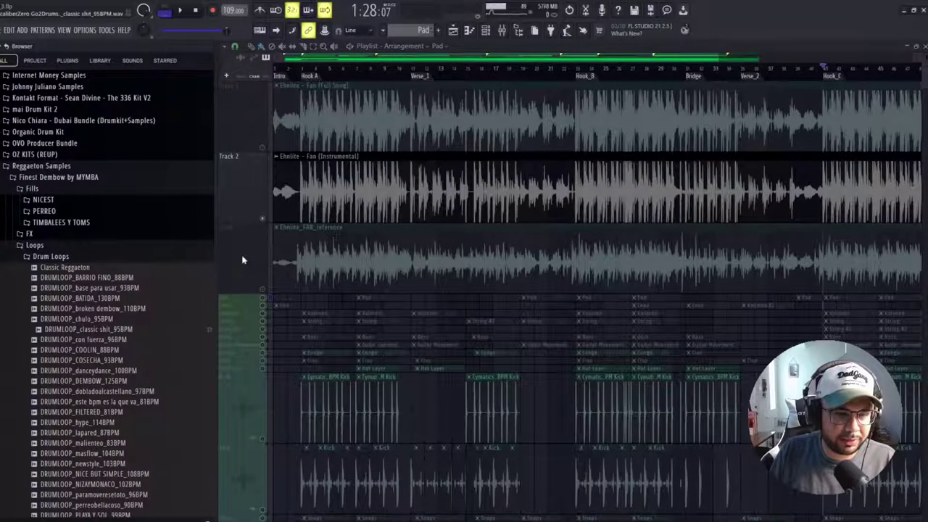
left_click(109, 299)
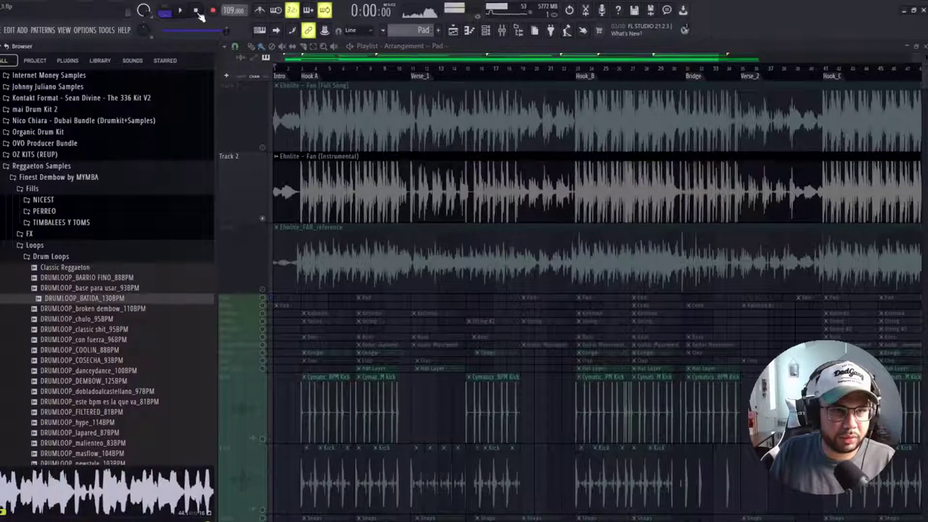
key("space")
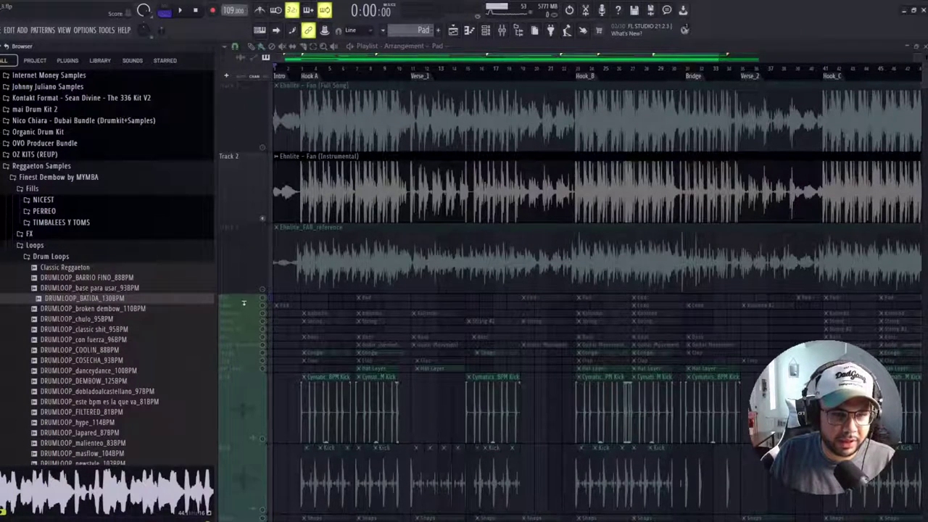
key("alt+F8")
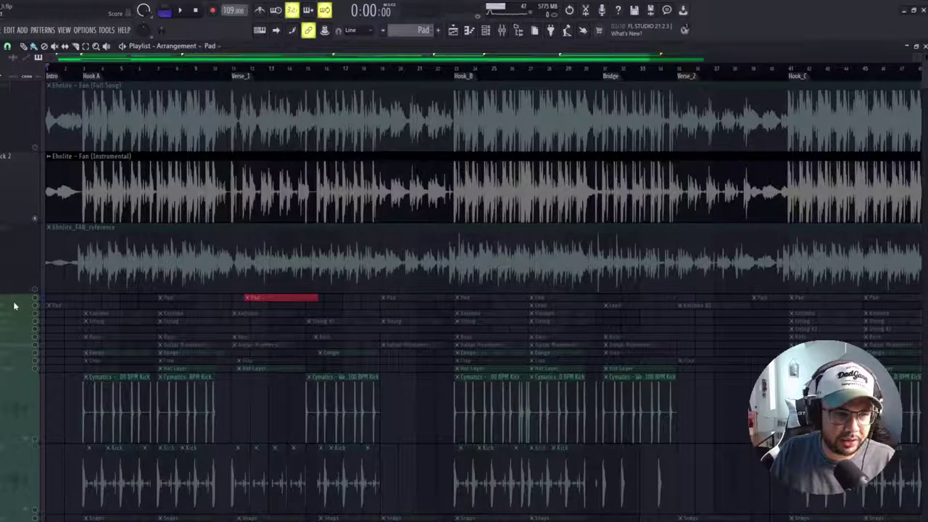
right_click(252, 302)
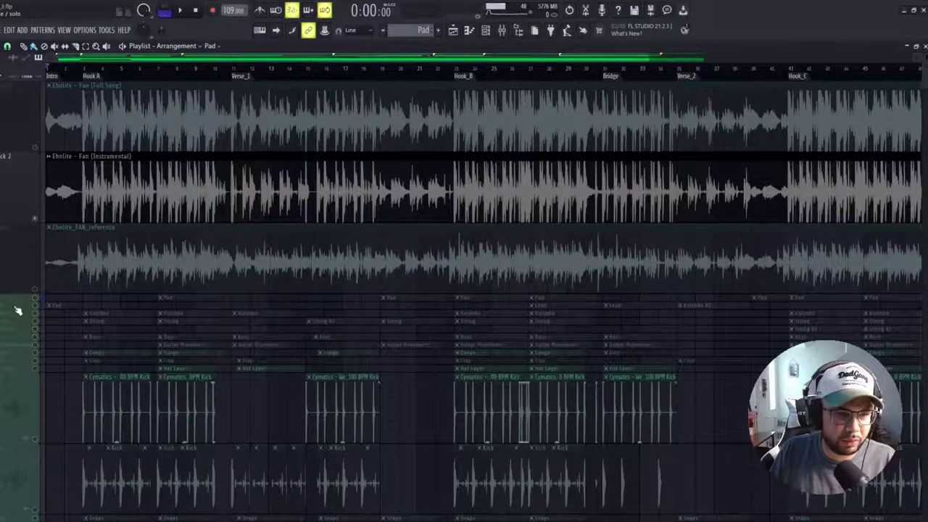
Step: Expand the collapsed Pad, Lead, Kalimba, String and String #2 tracks in the playlist to full height
scroll(14, 303, "up", 2)
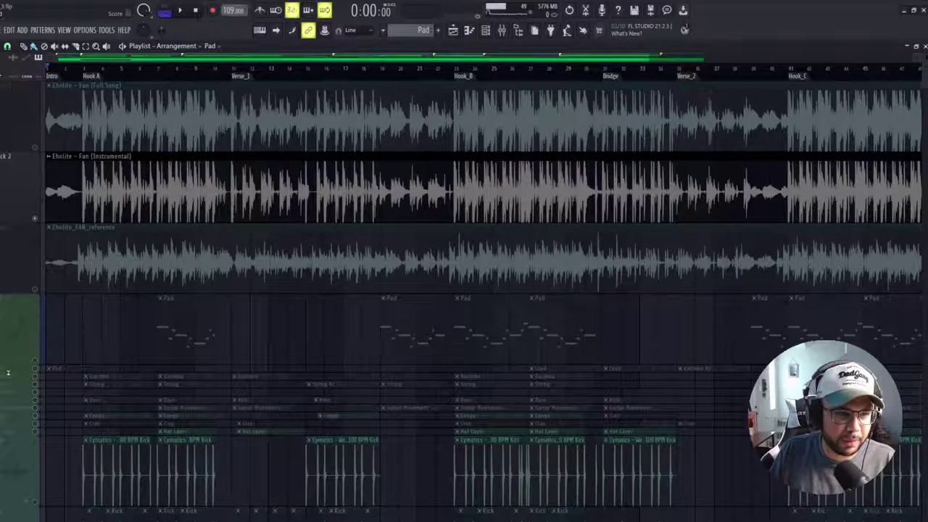
scroll(21, 387, "down", 2)
scroll(16, 304, "up", 2)
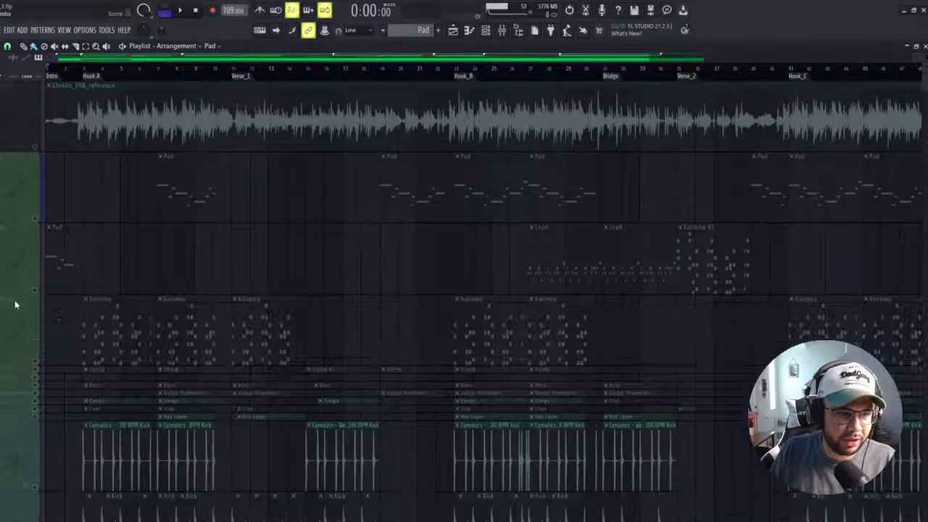
scroll(12, 375, "up", 2)
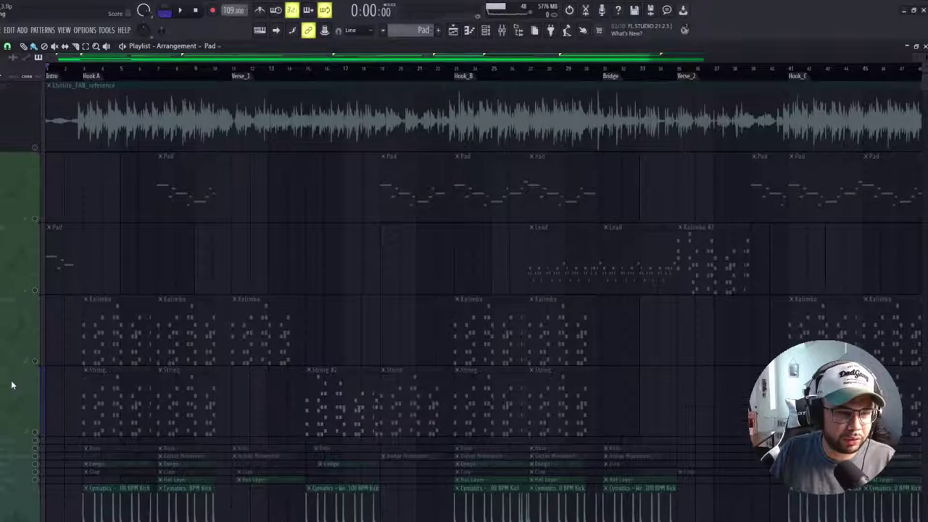
scroll(12, 377, "down", 1)
scroll(12, 376, "up", 2)
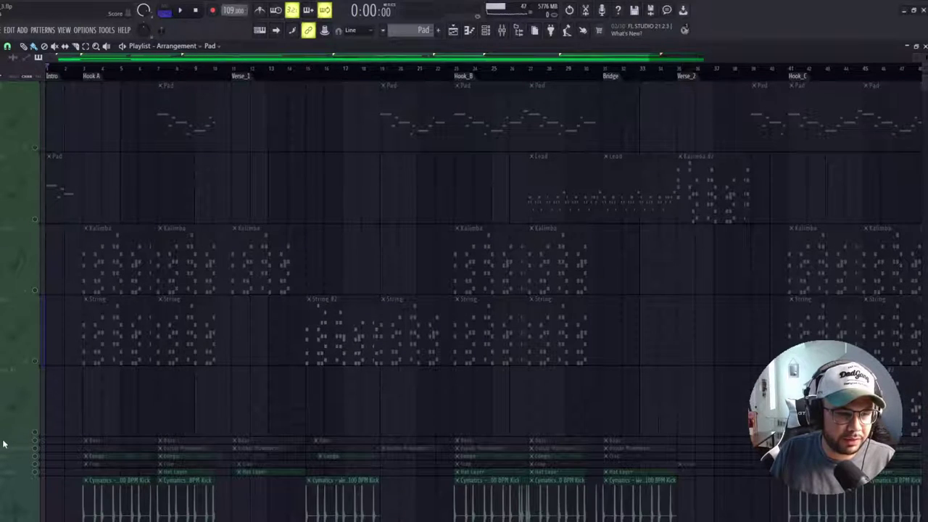
Step: Expand the Bass, Guitar Movement, Congo, Clap and Hat Layer tracks to full height
scroll(2, 446, "up", 2)
scroll(30, 420, "down", 2)
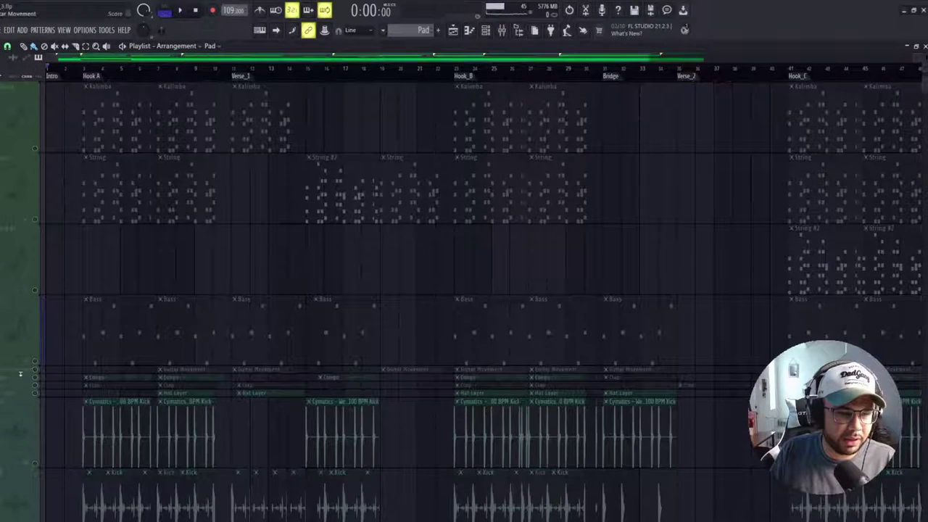
scroll(19, 370, "up", 2)
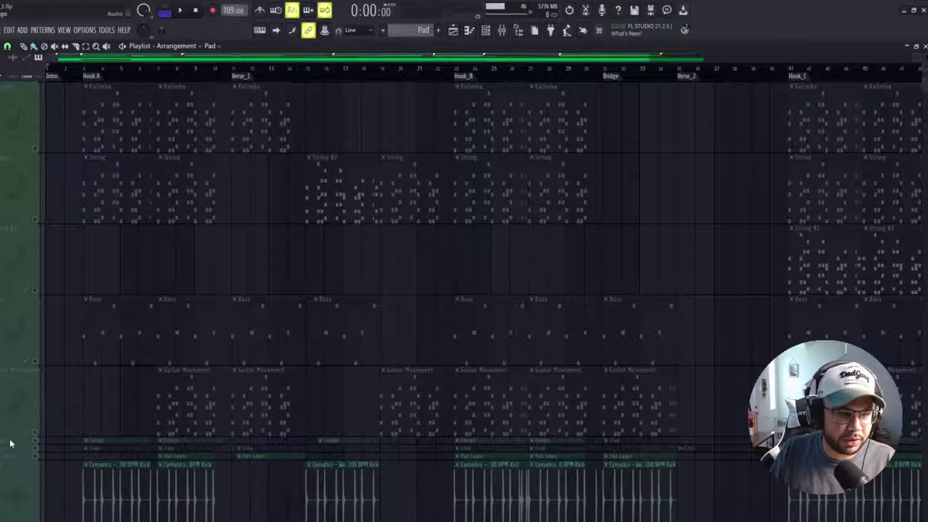
scroll(10, 444, "up", 2)
scroll(11, 445, "down", 2)
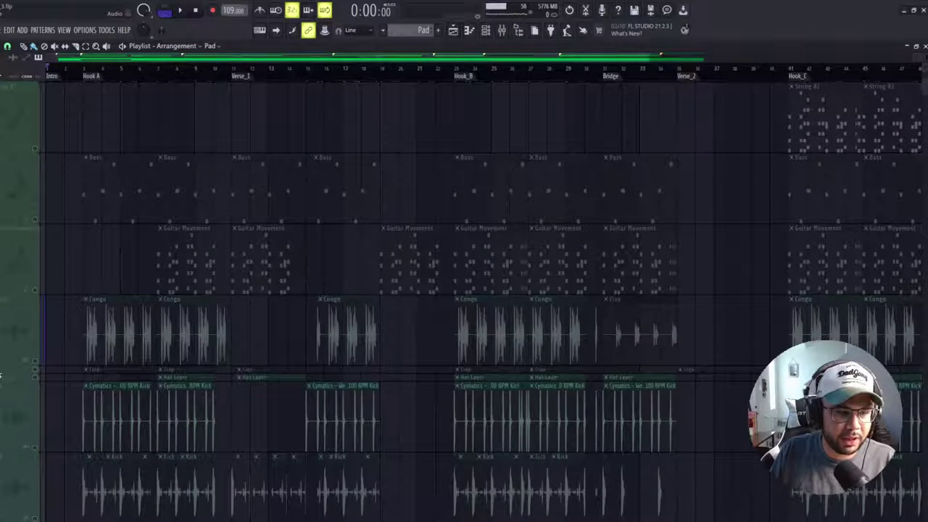
scroll(2, 377, "up", 2)
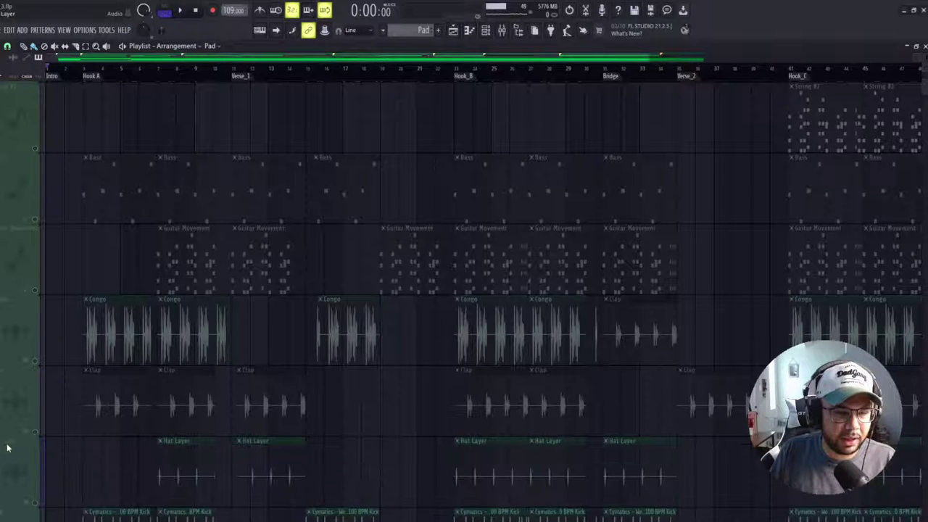
scroll(274, 283, "up", 3)
scroll(224, 222, "up", 5)
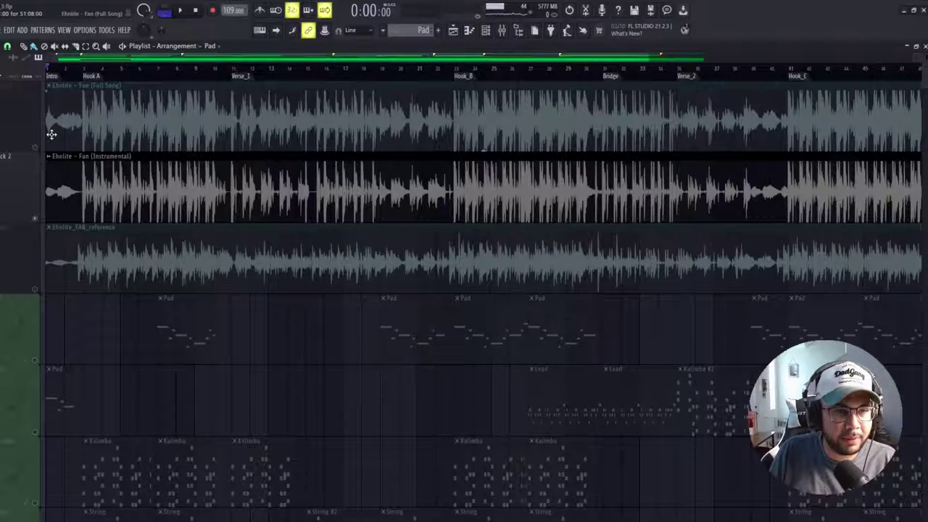
Step: Move the playhead to Hook A and back to the song's start, and look over the reference and melodic tracks
left_click(84, 73)
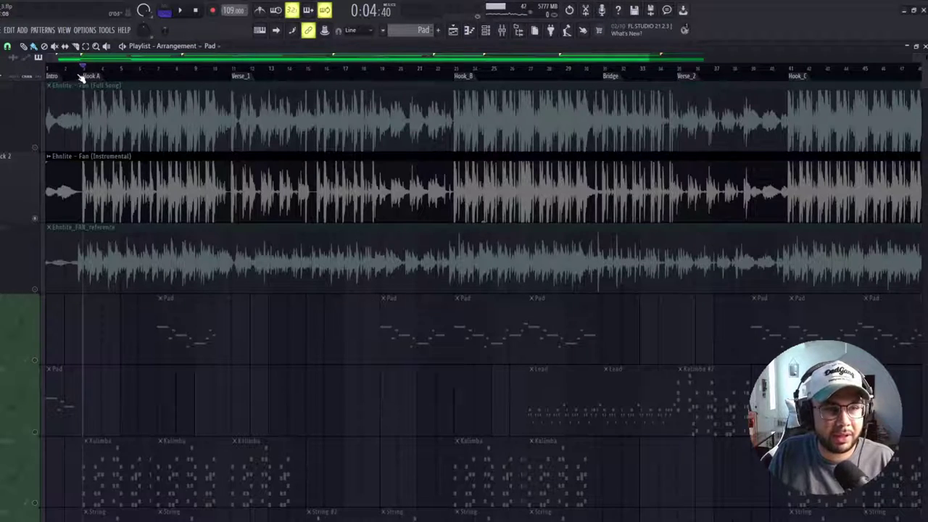
left_click_drag(85, 72, 6, 77)
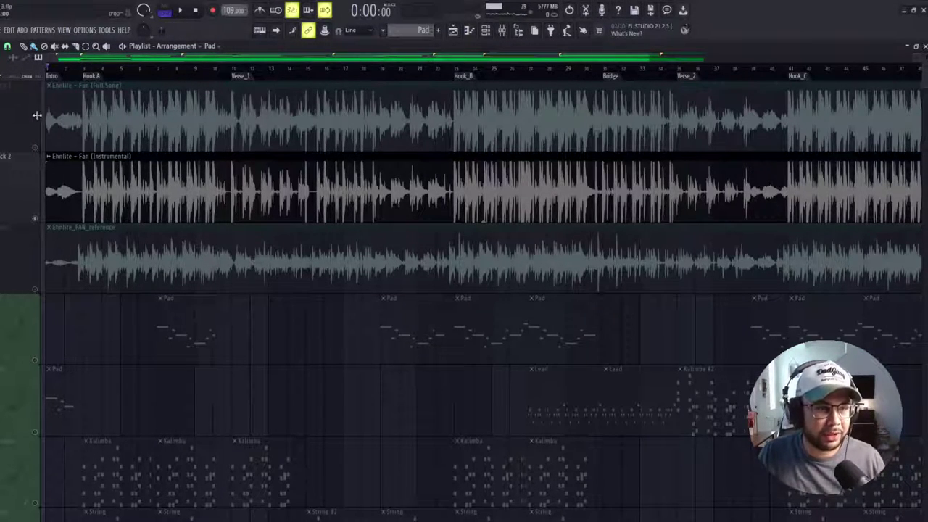
key("alt+F8")
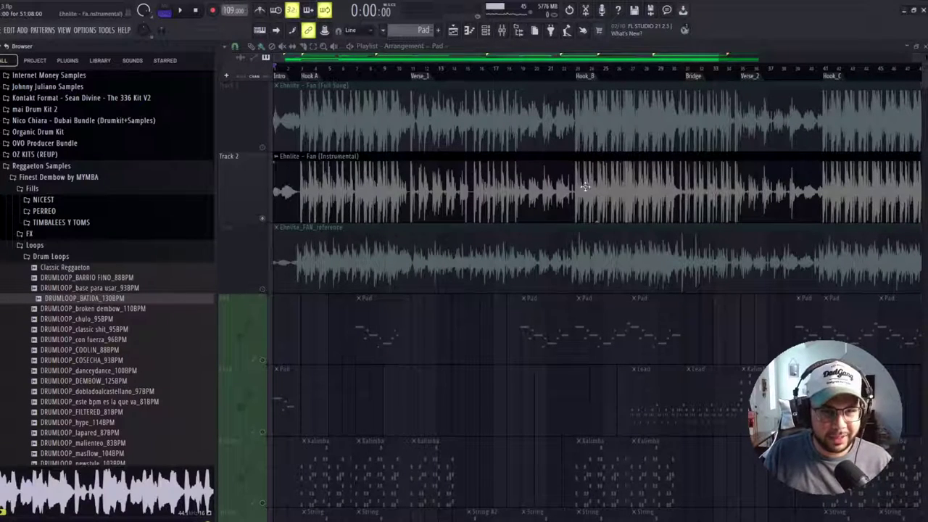
key("alt+F8")
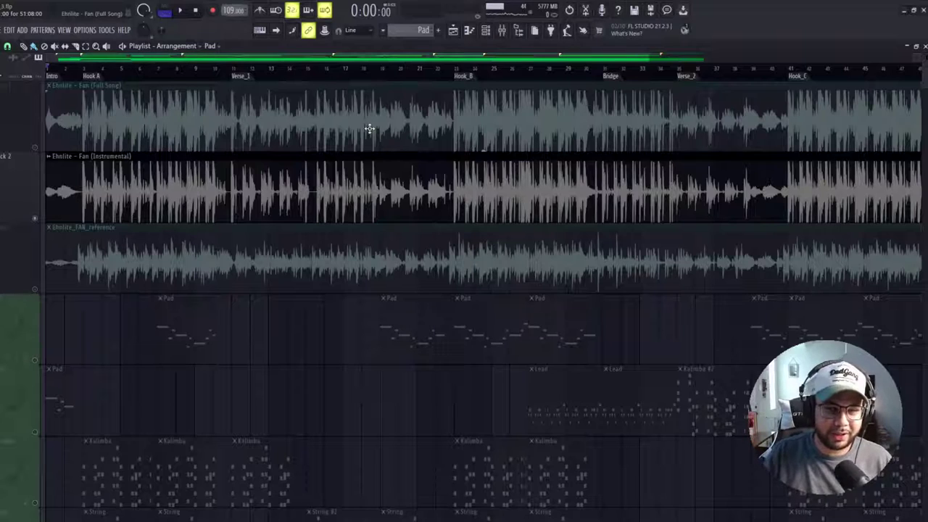
scroll(68, 378, "down", 2)
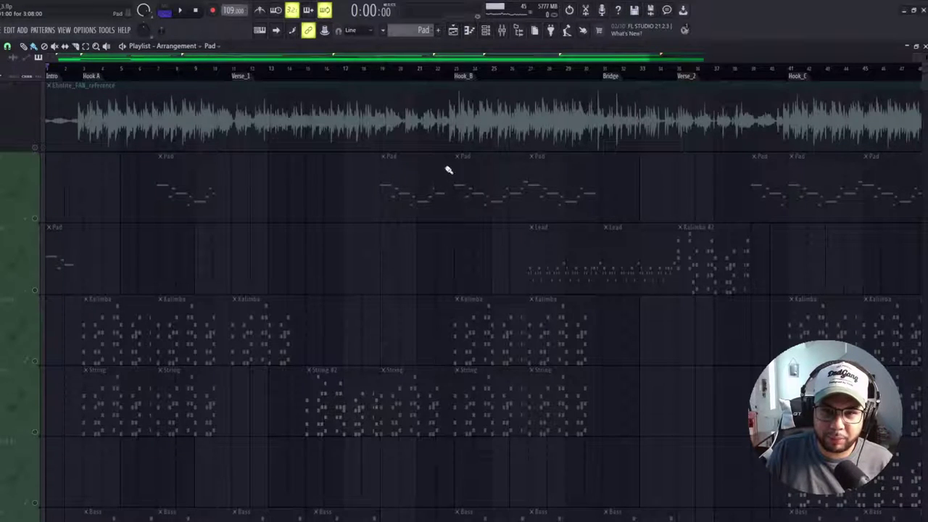
left_click_drag(557, 151, 147, 122)
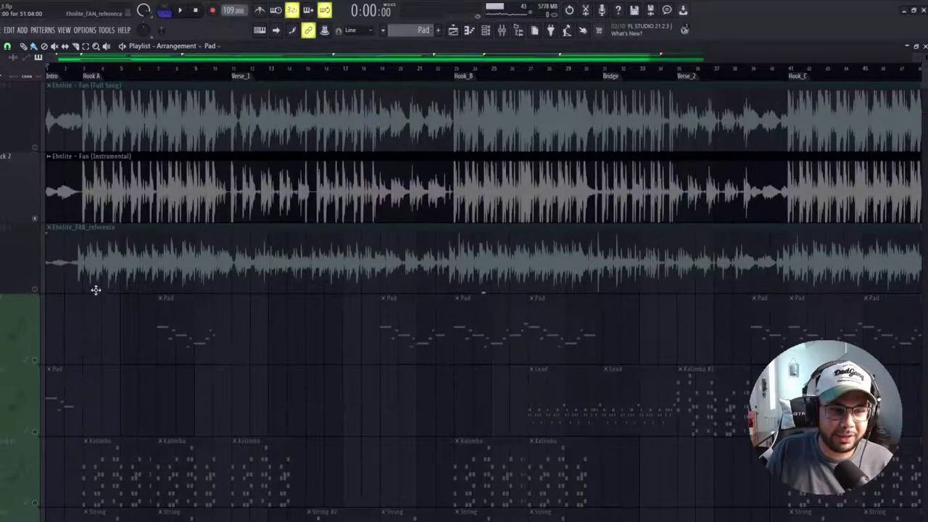
left_click(33, 435)
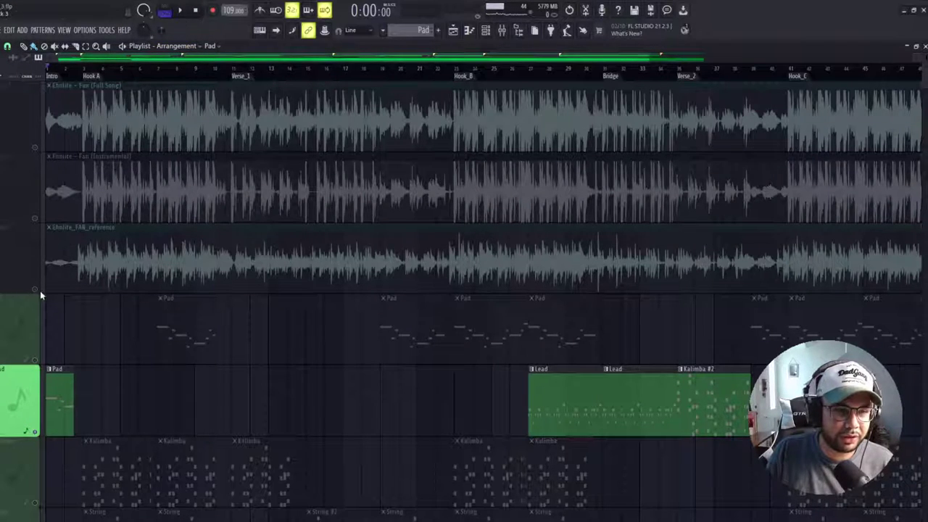
left_click(27, 437)
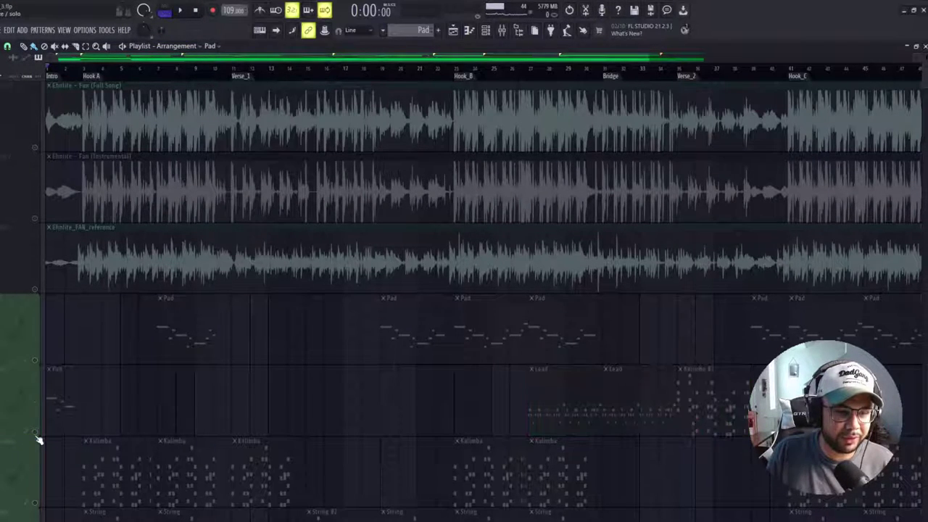
left_click(39, 210)
Step: Play the soloed instrumental from the Intro through Hook A, and stop playback
key("space")
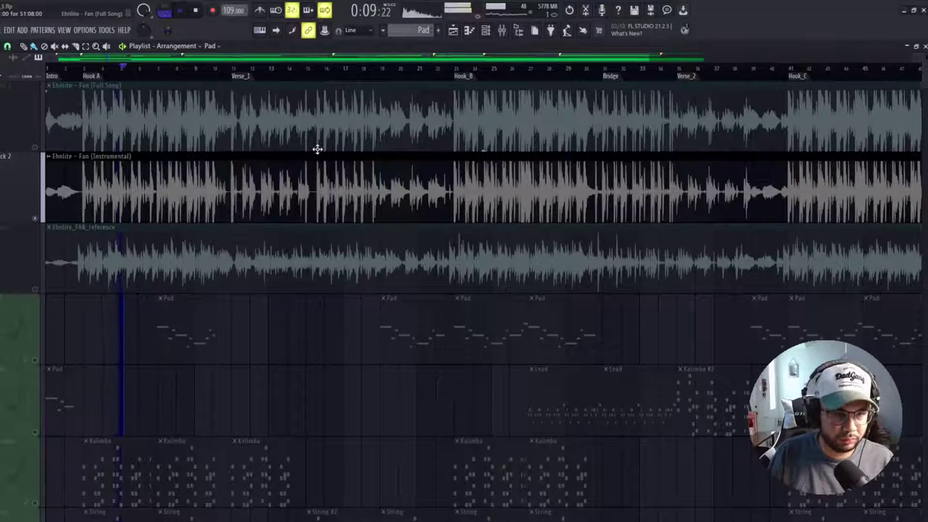
scroll(323, 316, "down", 2)
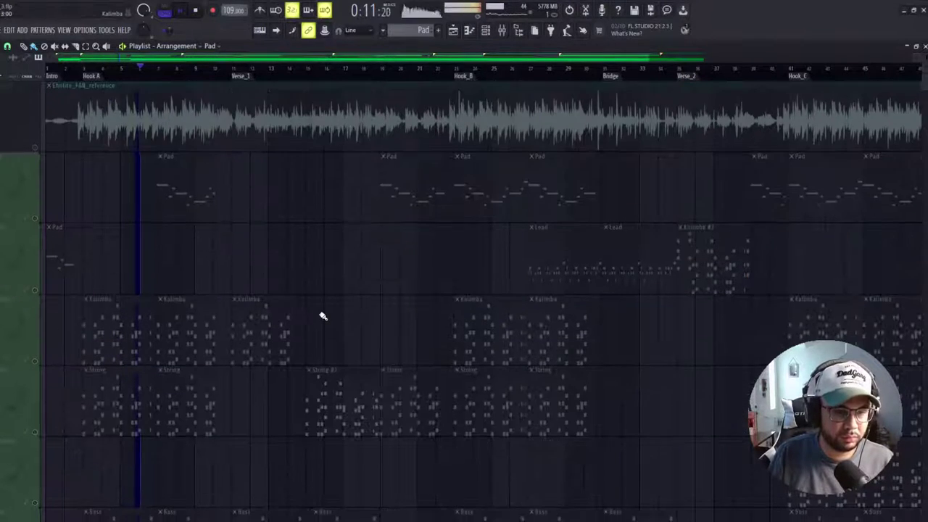
scroll(322, 306, "up", 2)
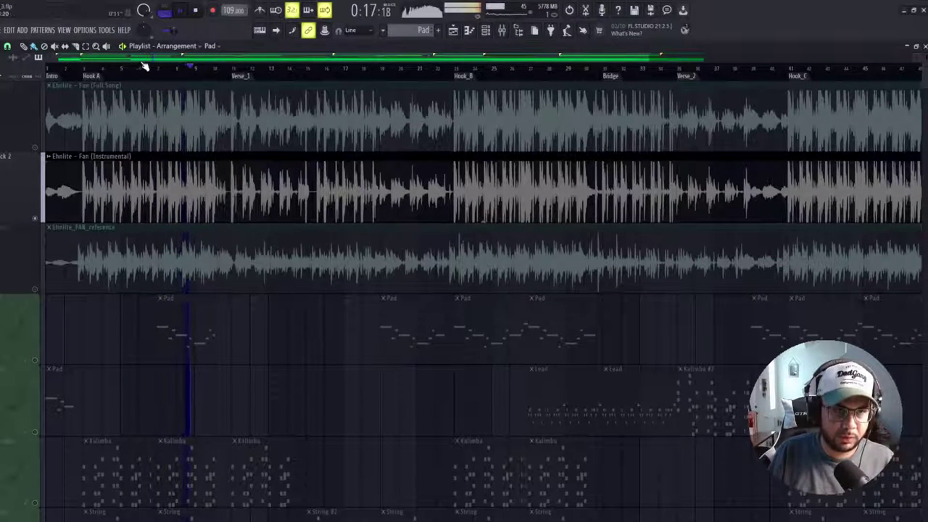
left_click(198, 11)
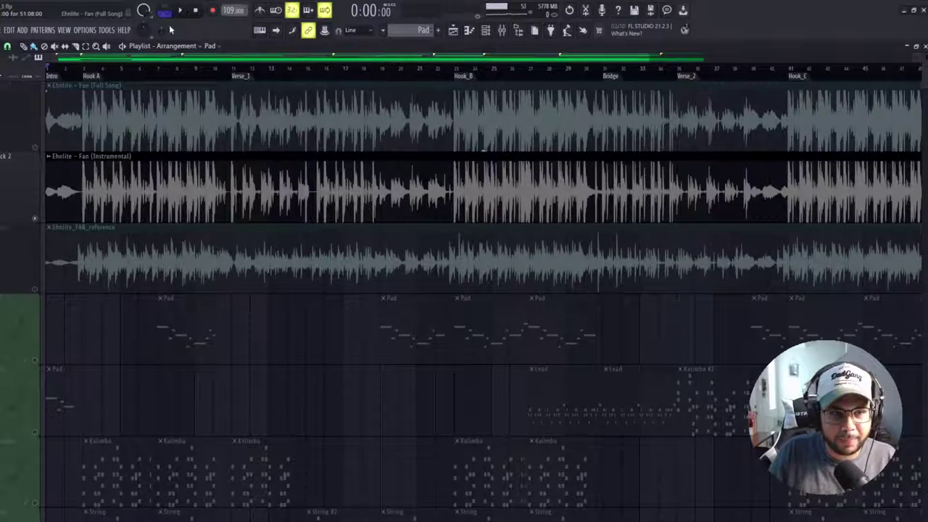
Step: Examine the arrangement's individual tracks, from the melodic parts down through the claps, hats, kicks, snaps and effects
scroll(178, 230, "down", 10)
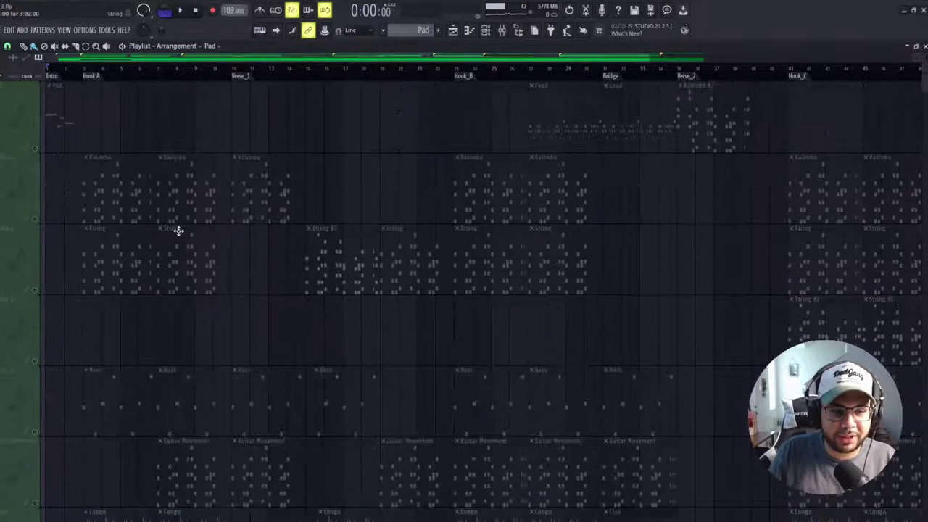
scroll(102, 269, "down", 2)
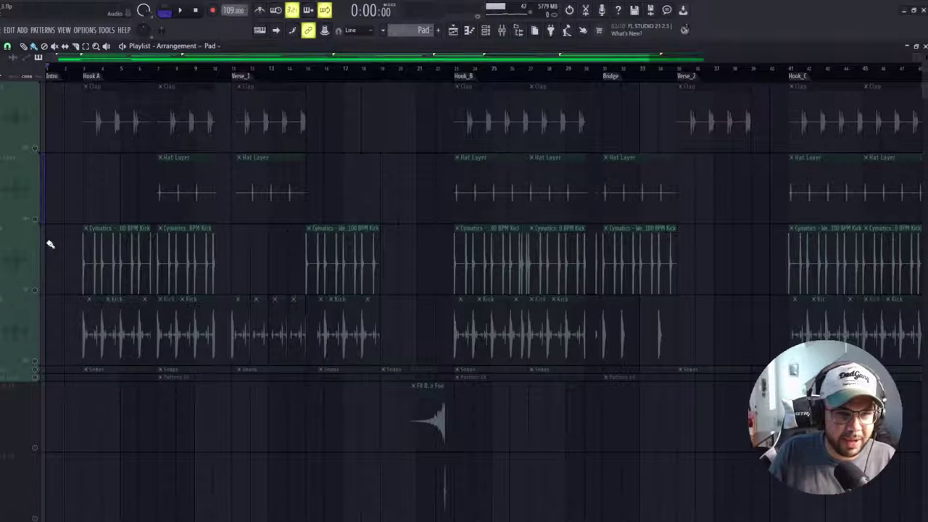
scroll(45, 303, "down", 2)
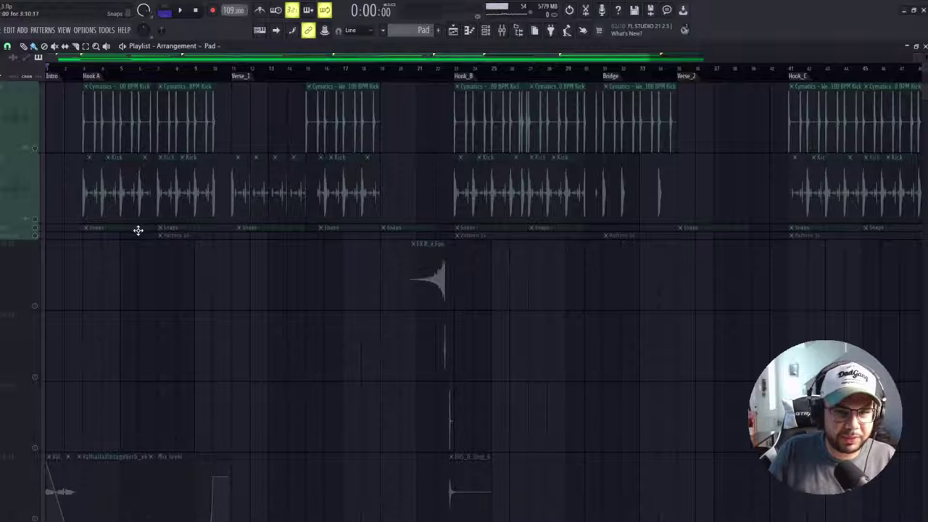
scroll(134, 228, "up", 4)
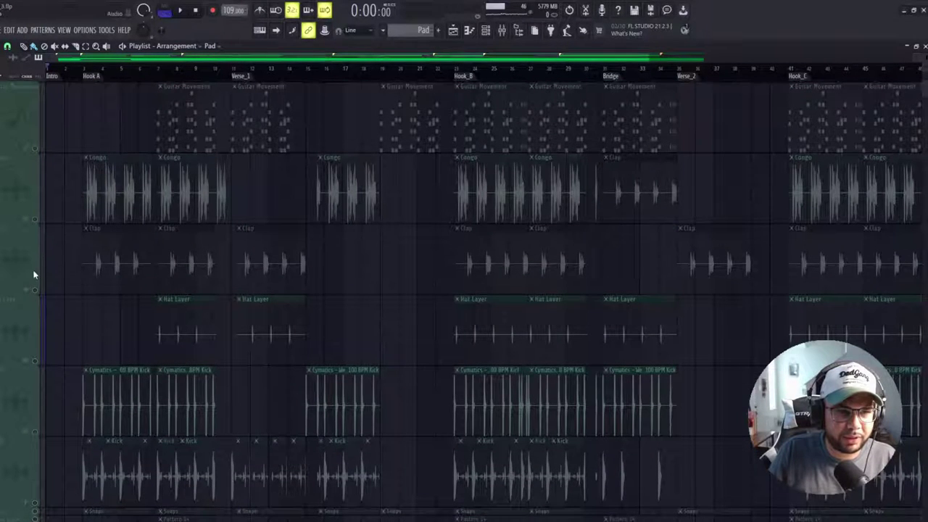
scroll(68, 254, "up", 2)
scroll(90, 255, "down", 2)
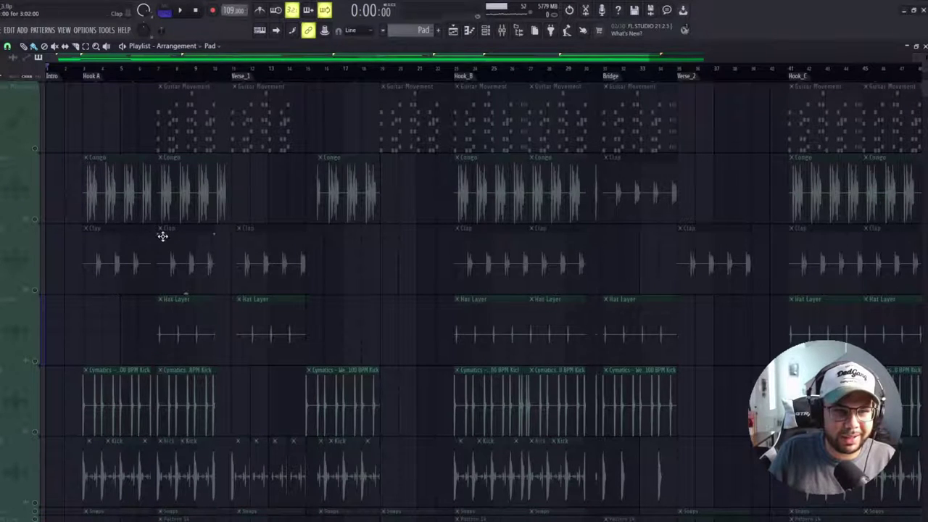
scroll(143, 251, "up", 5)
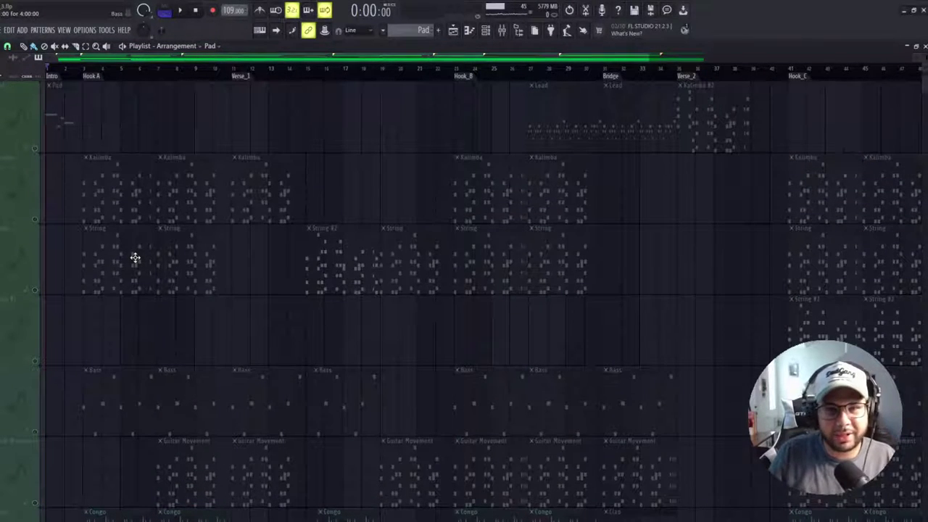
scroll(156, 232, "up", 4)
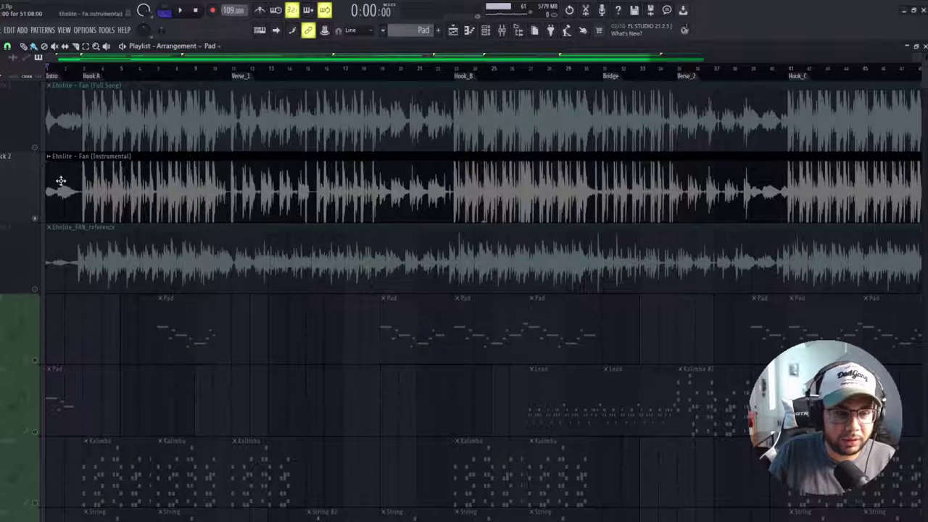
Step: Play the instrumental from the second half of Hook A into Verse_1, and stop playback
left_click(200, 73)
left_click(84, 73)
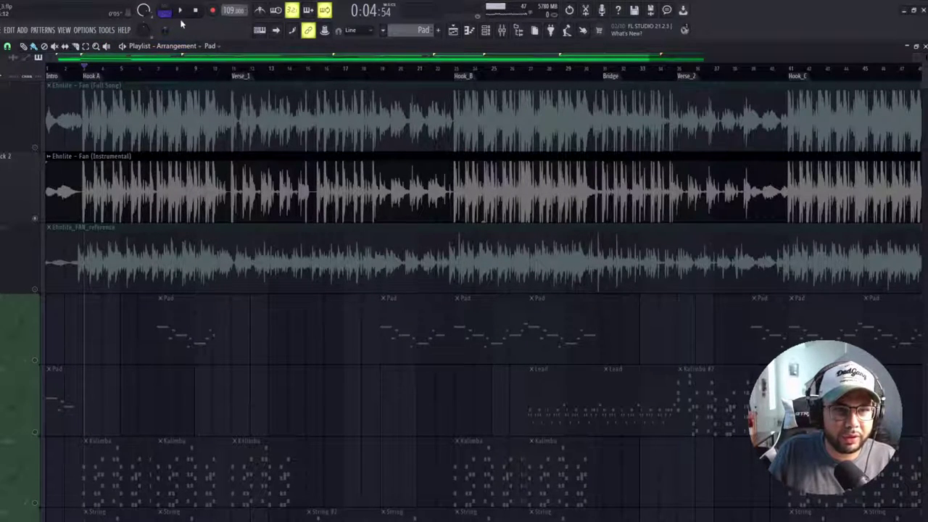
left_click(192, 72)
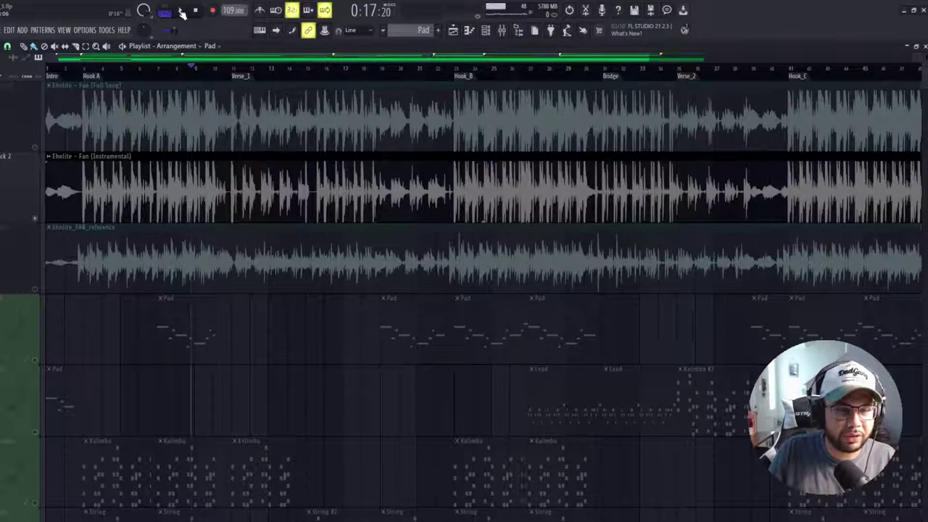
left_click(182, 11)
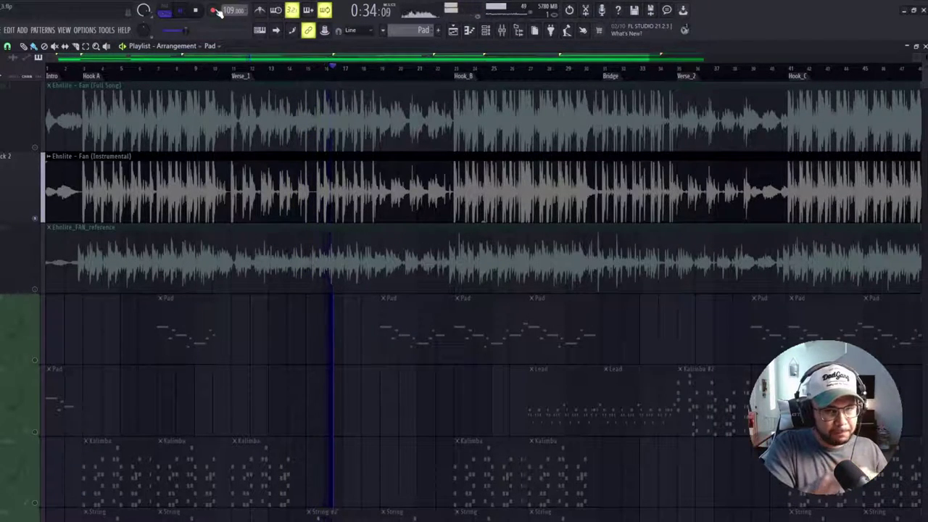
key("space")
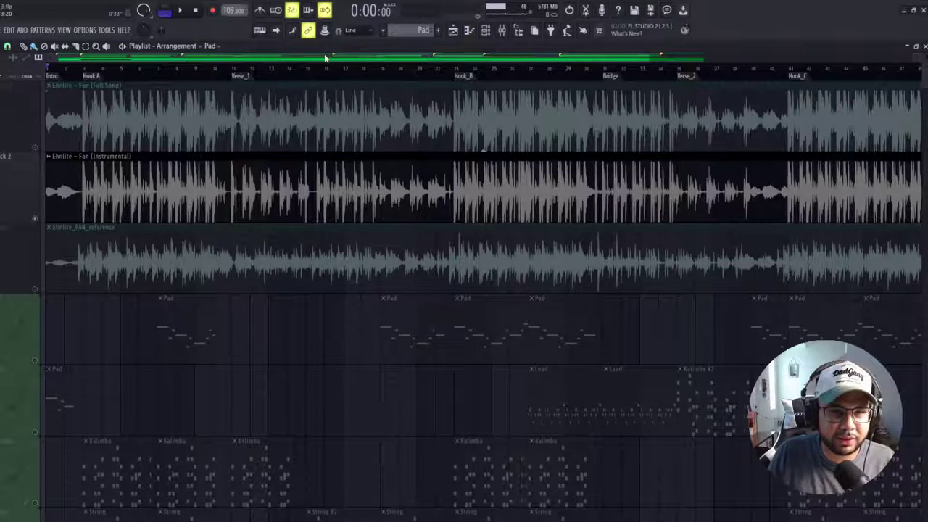
Step: Collapse the Ehnlite_FAN_reference track to its minimum height
left_click_drag(326, 58, 420, 93)
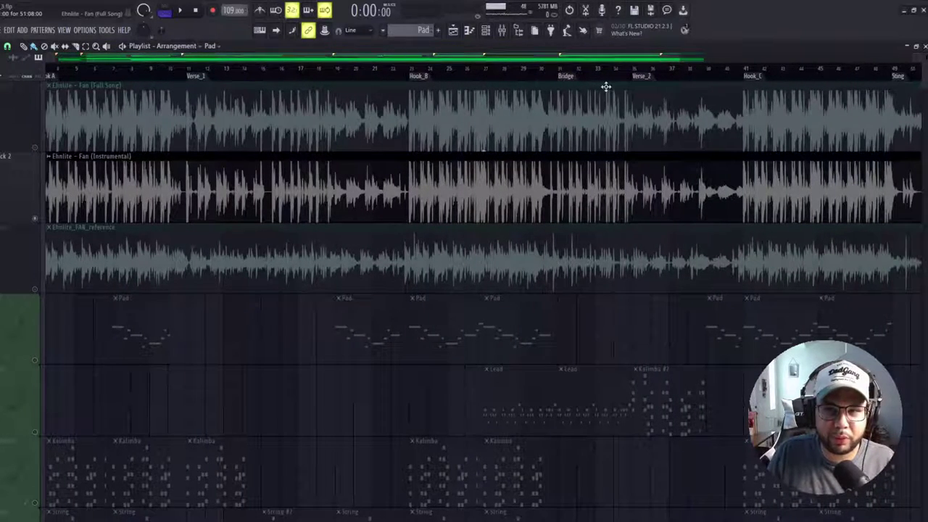
left_click_drag(397, 58, 178, 72)
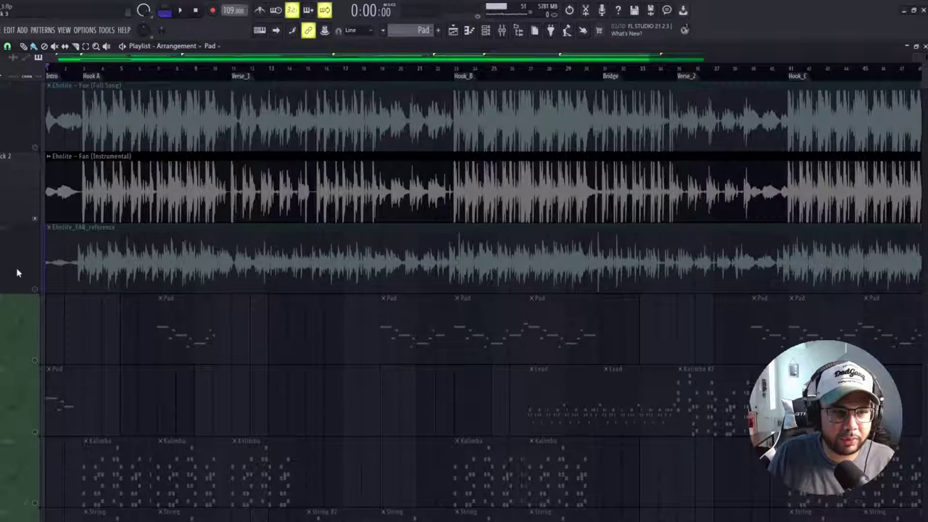
left_click_drag(15, 294, 15, 231)
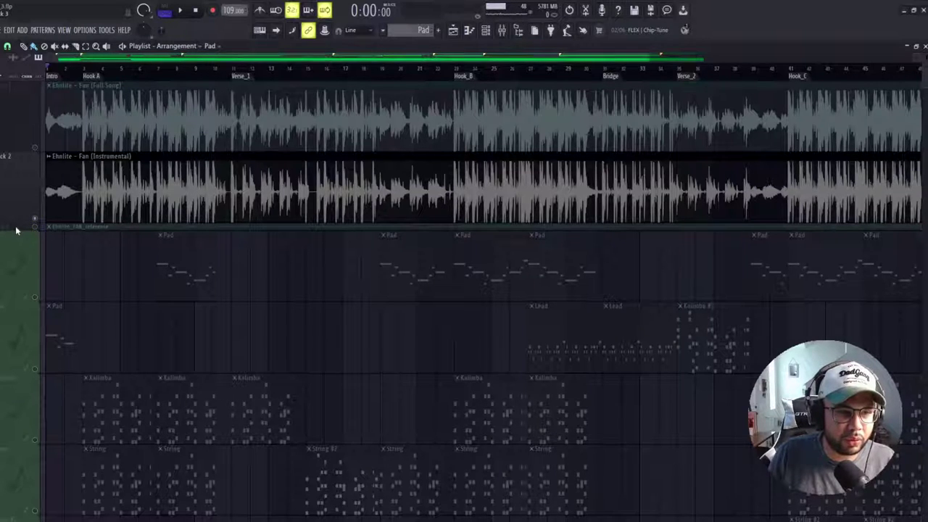
Step: Restore the Ehnlite_FAN_reference track to its full height and solo it
left_click(48, 226)
key("Escape")
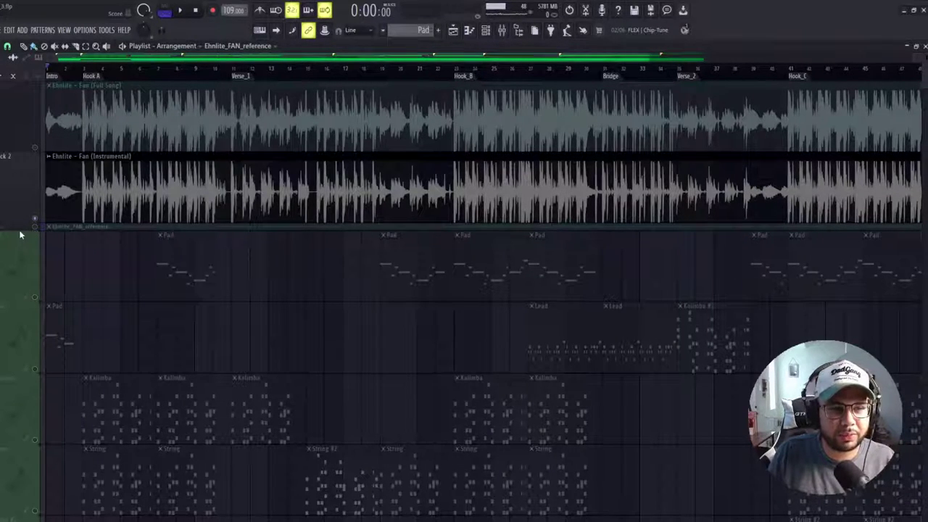
left_click(20, 229)
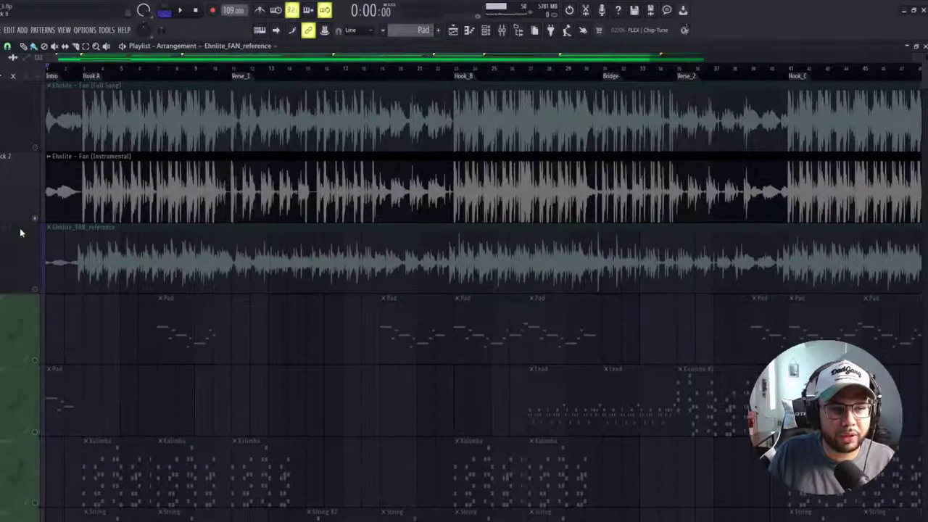
left_click(39, 292)
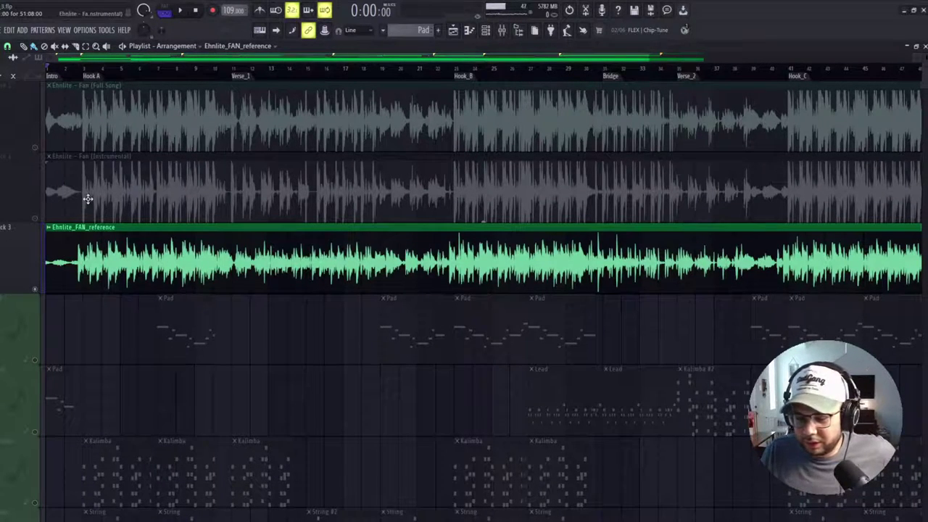
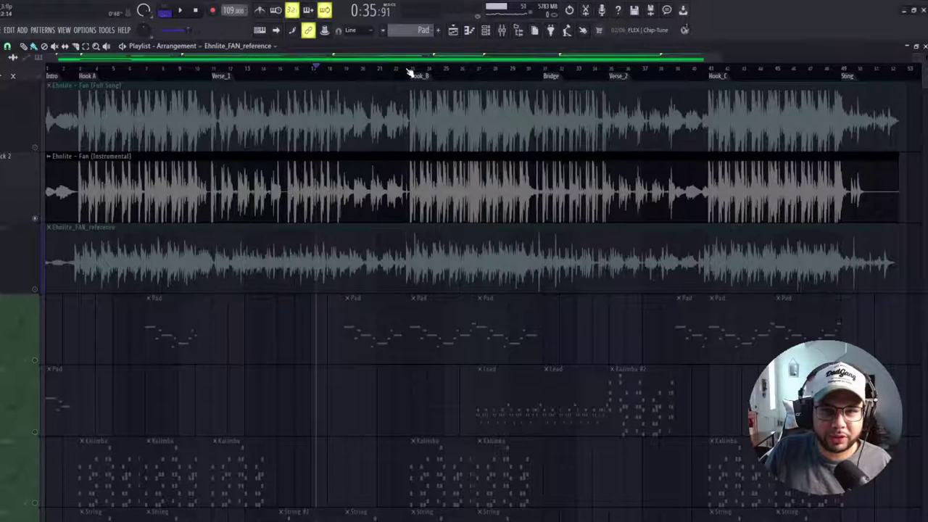
Step: Compare the instrumental at the start of Hook_B with the second half of Hook A by briefly playing each
left_click(501, 71)
left_click(410, 72)
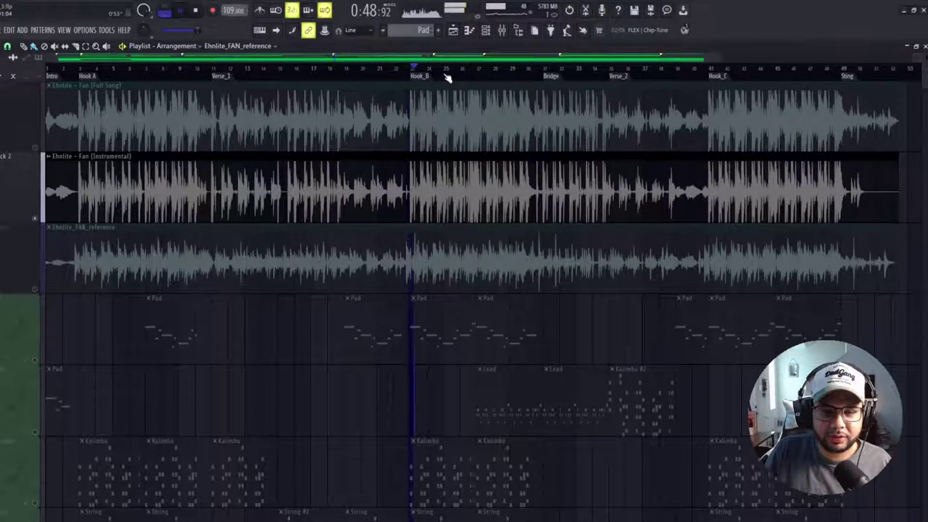
key("space")
left_click(149, 71)
key("space")
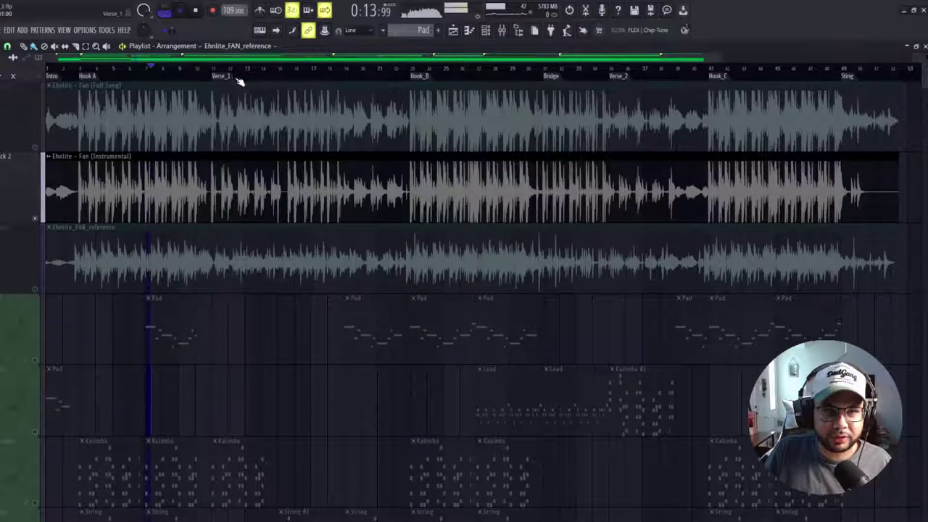
key("space")
Step: Play the instrumental from the second half of Hook_B, where the Lead part enters, and stop playback
left_click(489, 74)
left_click(477, 73)
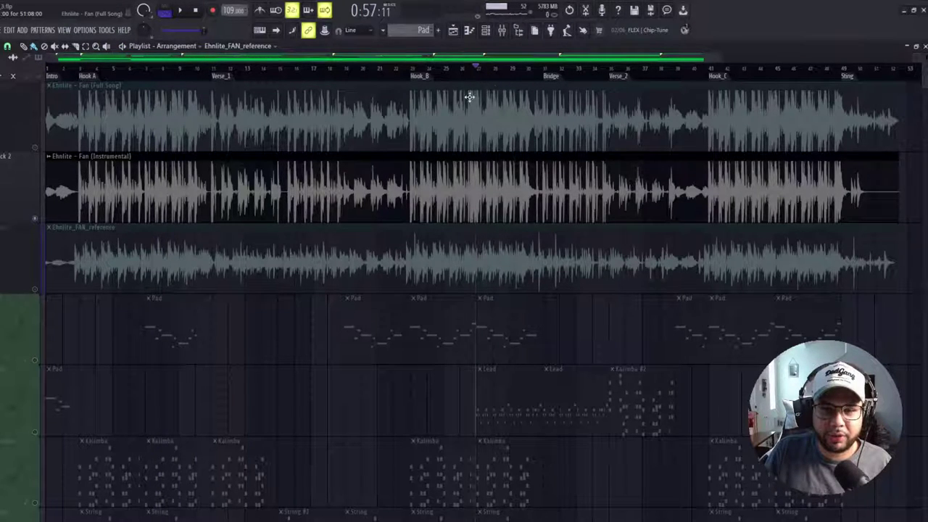
key("space")
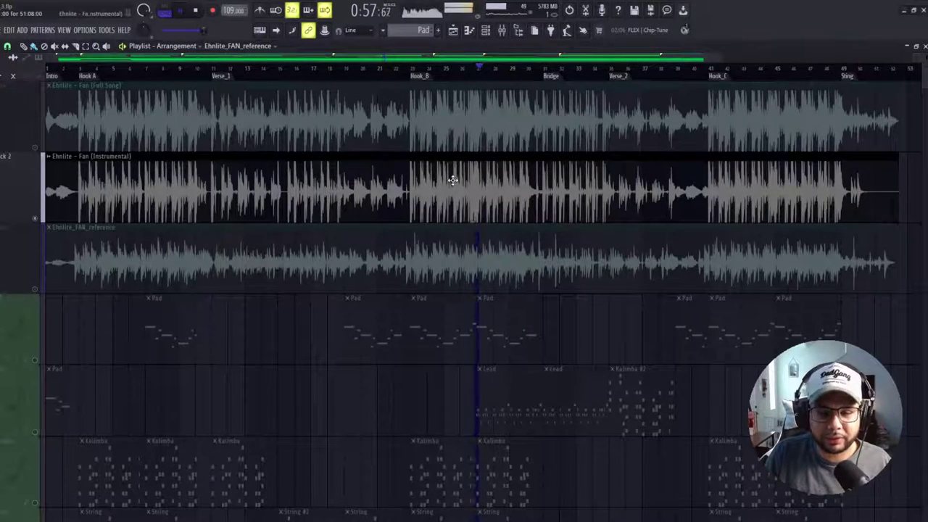
scroll(292, 292, "down", 2)
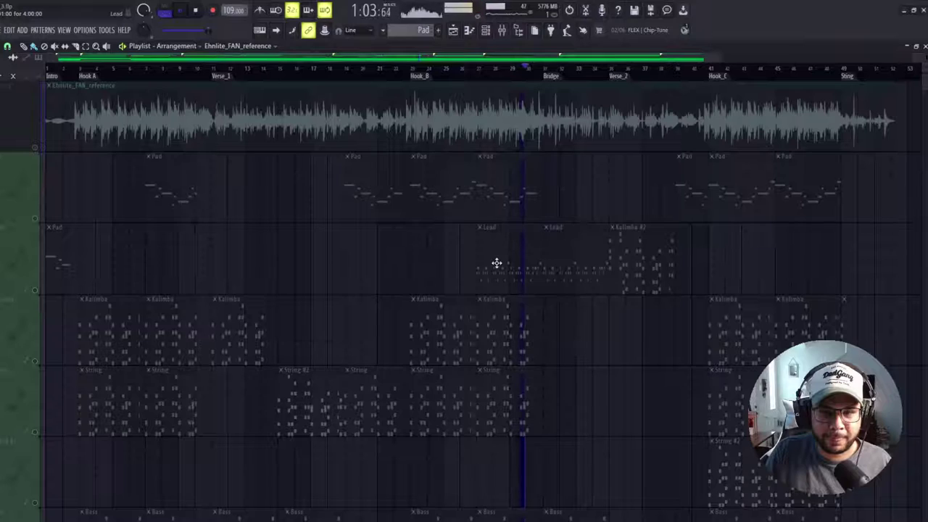
key("space")
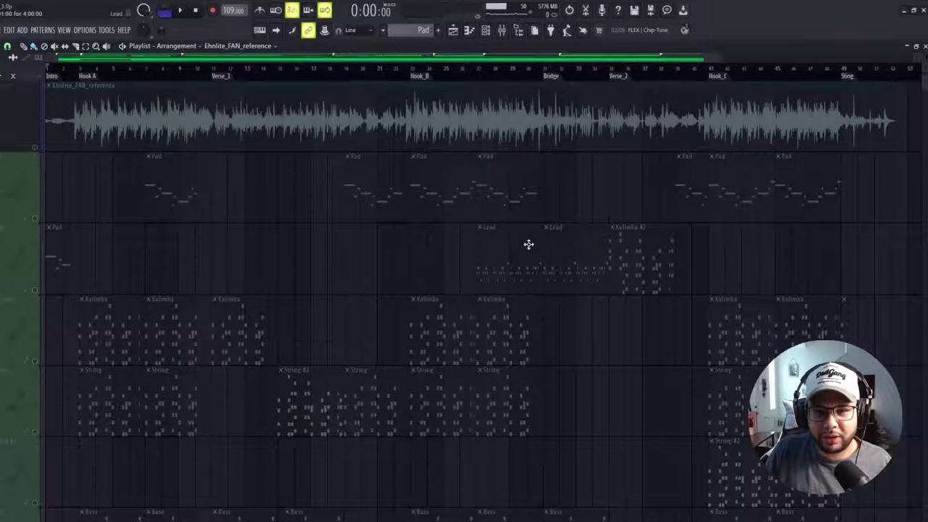
Step: Play the instrumental from the end of Hook_B into the Bridge while viewing the melodic tracks, and stop playback
key("space")
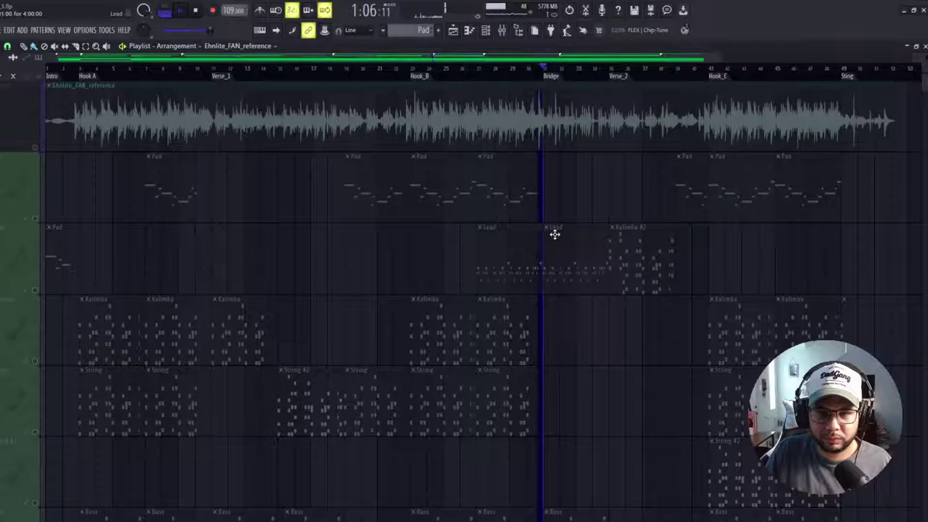
scroll(557, 232, "down", 1)
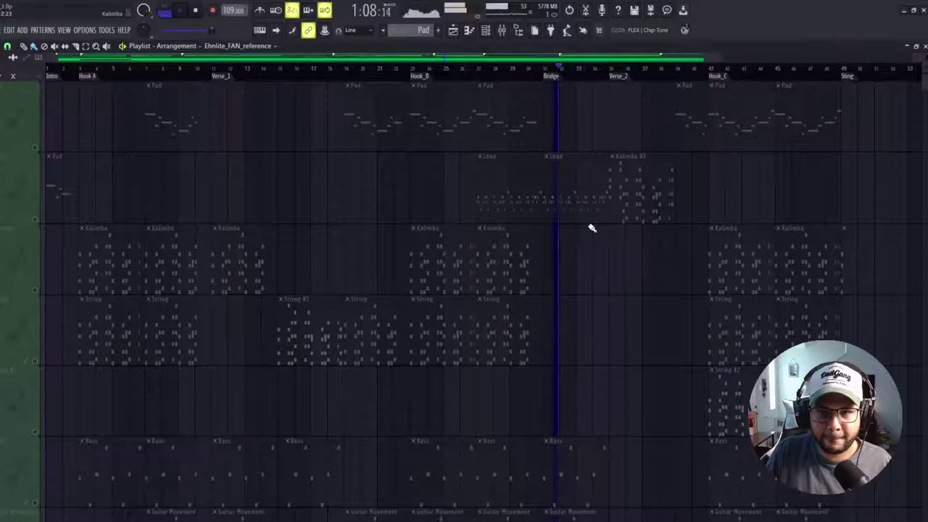
key("space")
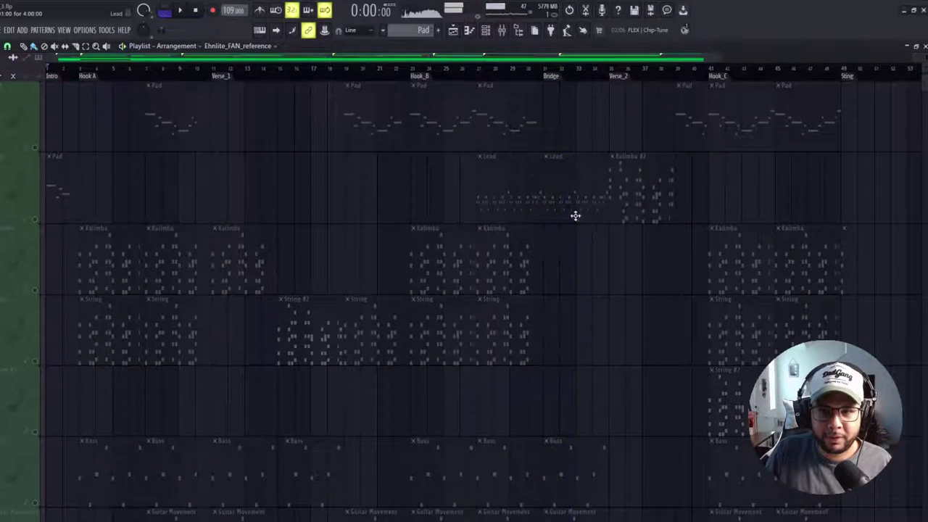
Step: Solo the Ehnlite - Fan (Full Song) track, play it from the second half of Hook_B through the Bridge, and stop playback
scroll(549, 182, "up", 3)
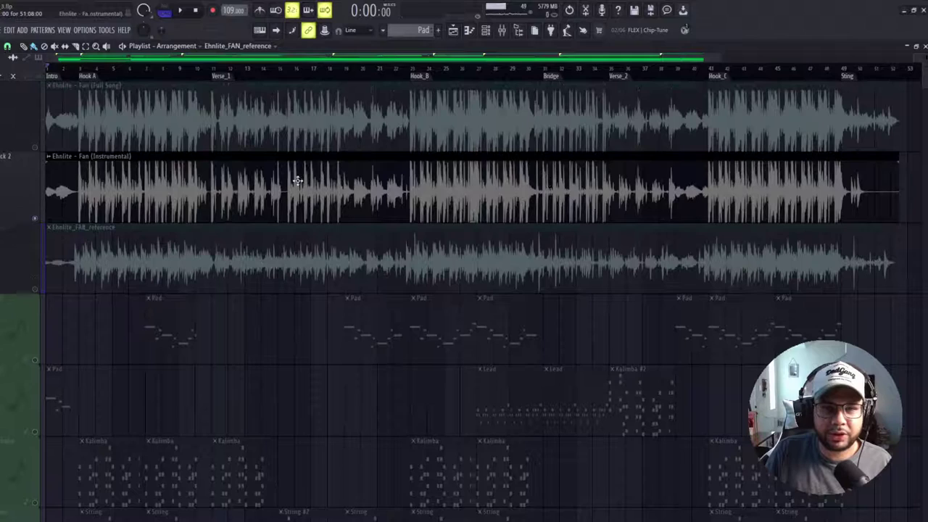
left_click(35, 148)
left_click(38, 223)
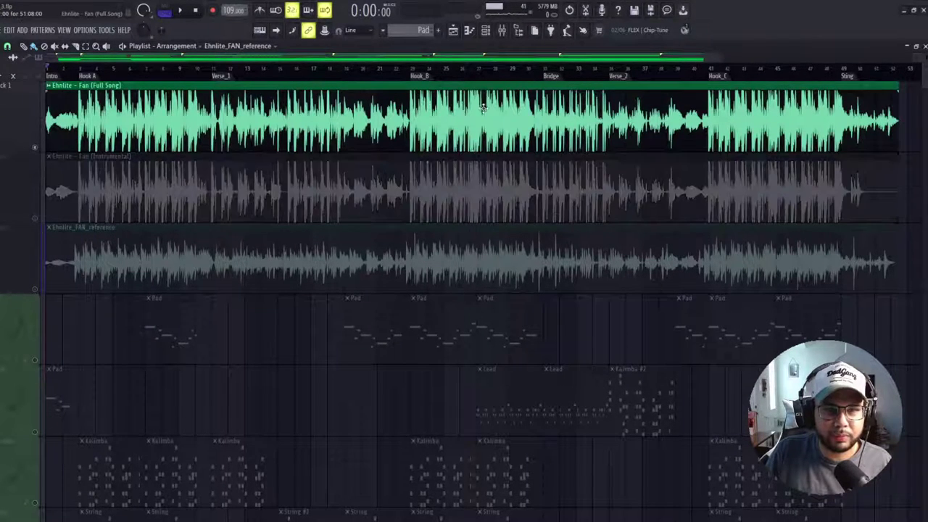
left_click(500, 69)
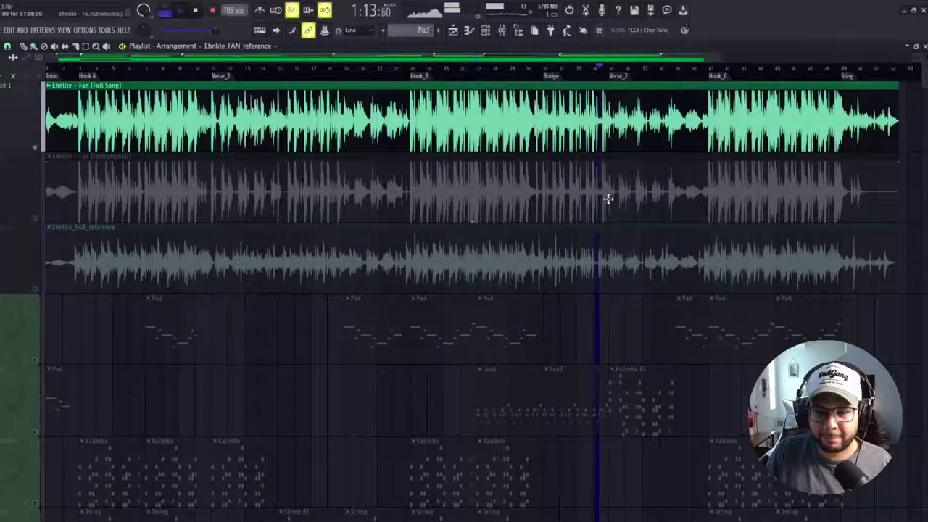
key("space")
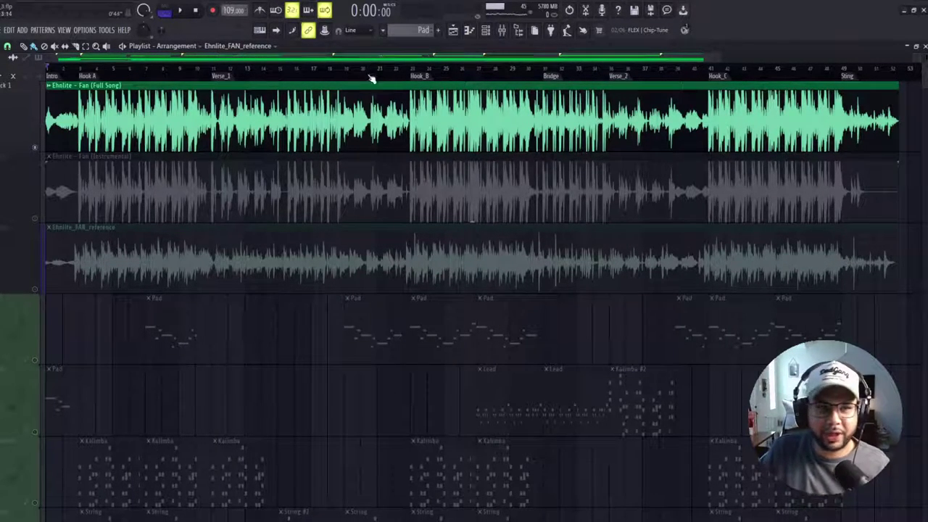
Step: Play the soloed full song from the start of the Intro into Hook A, and stop playback
left_click(65, 69)
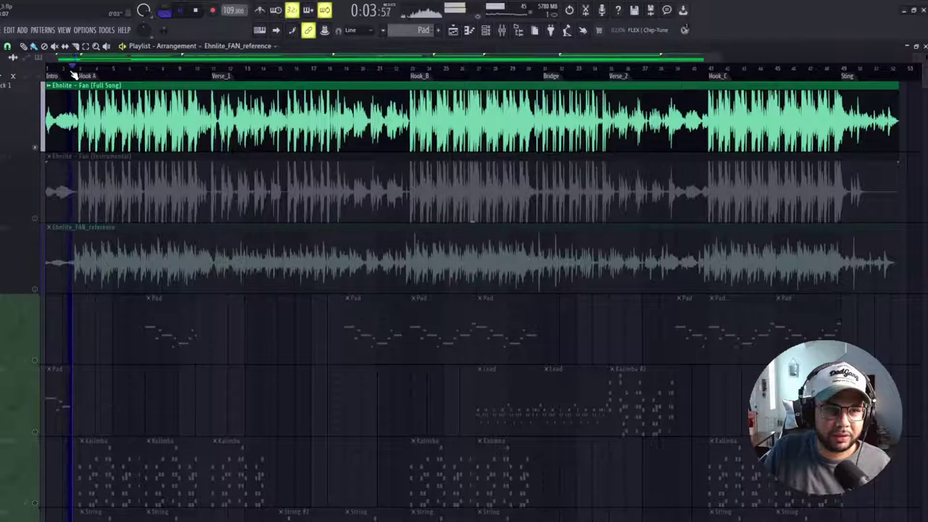
key("space")
left_click(42, 71)
key("space")
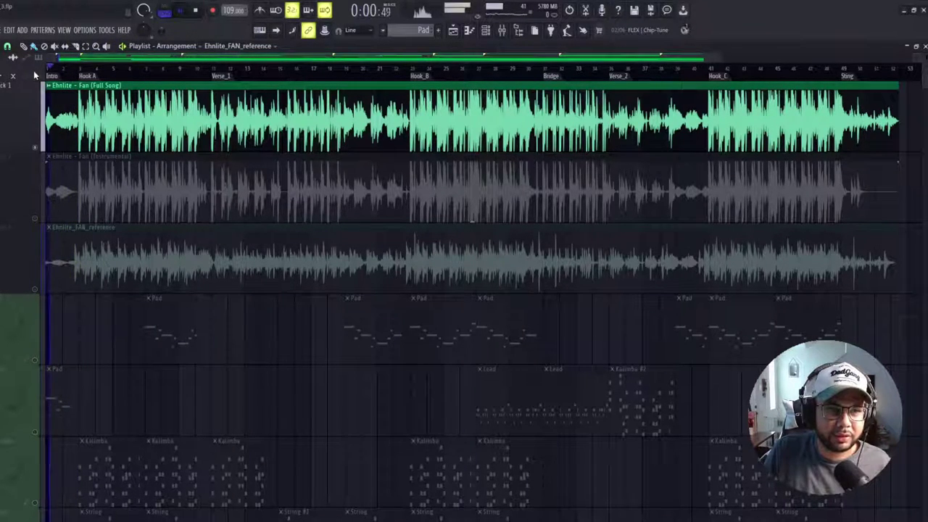
left_click(78, 67)
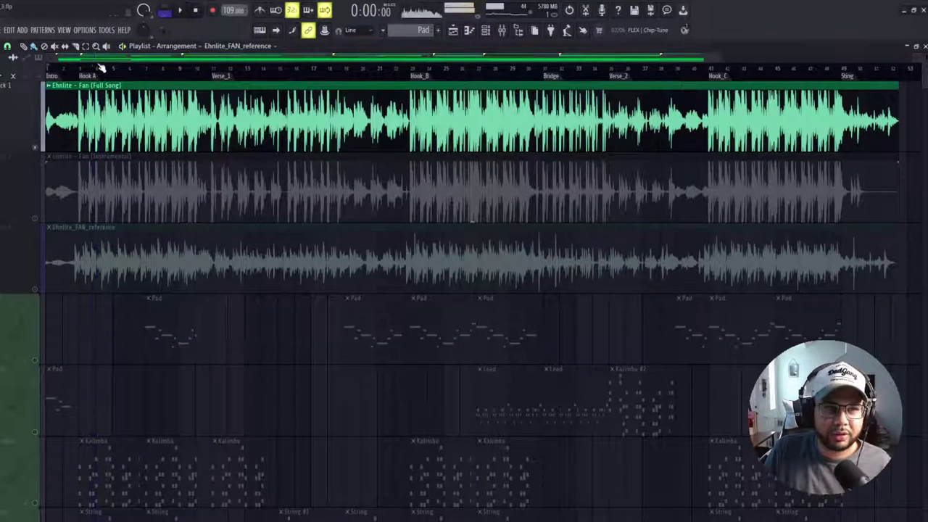
key("space")
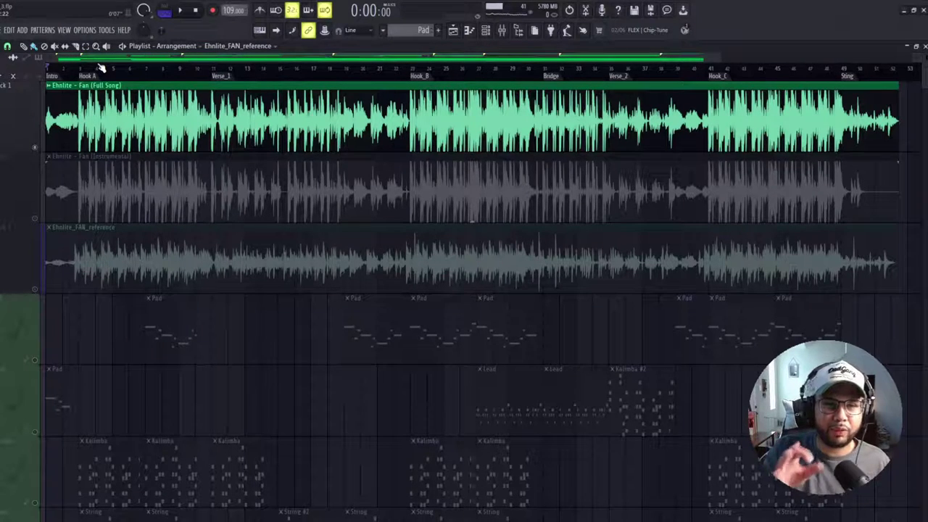
left_click(106, 46)
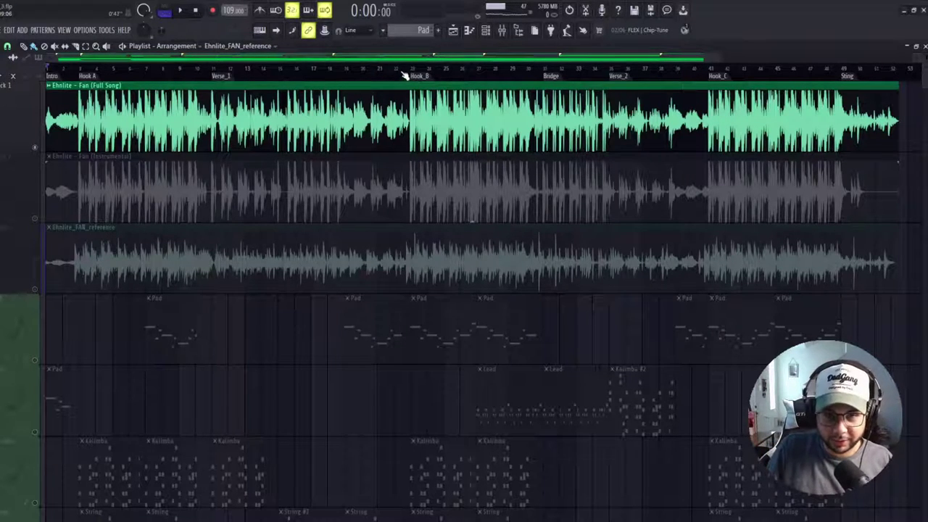
Step: Play the full song's transition from the end of Hook_B into the Bridge, and stop playback
left_click(384, 77)
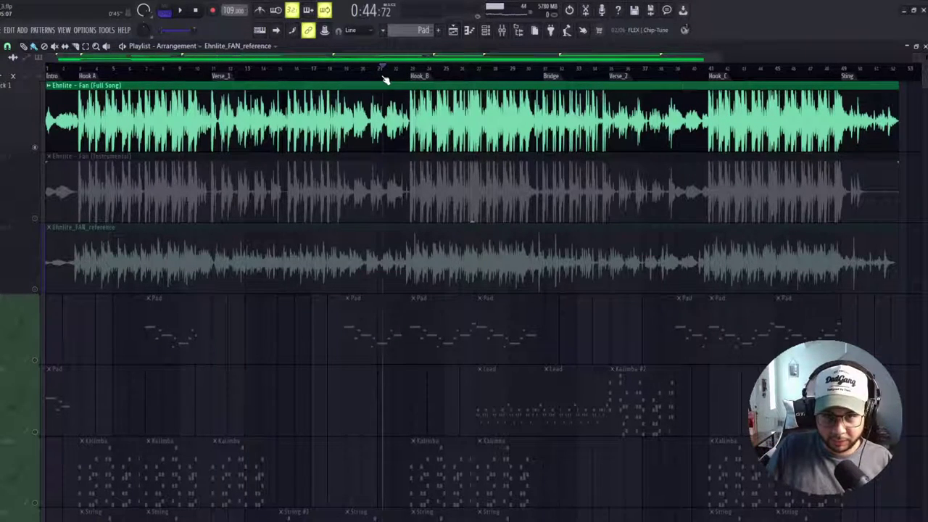
left_click(540, 76)
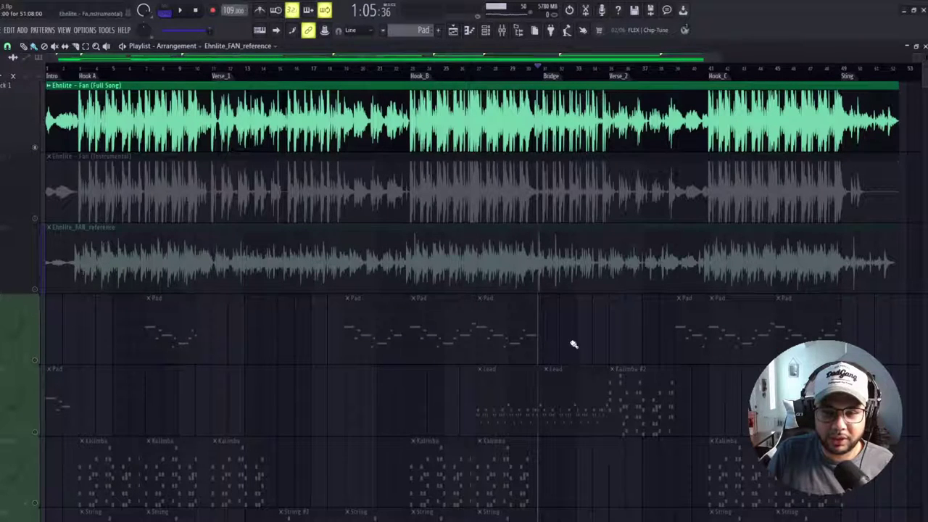
key("space")
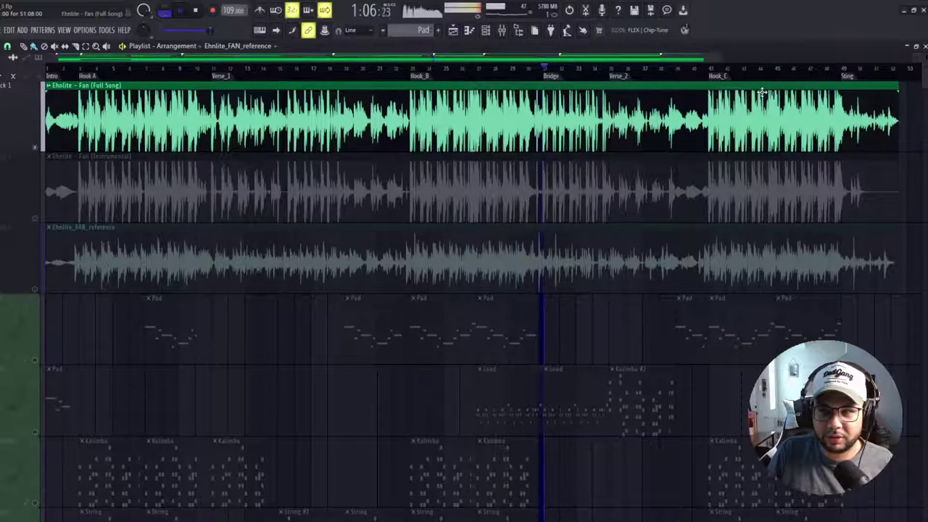
key("space")
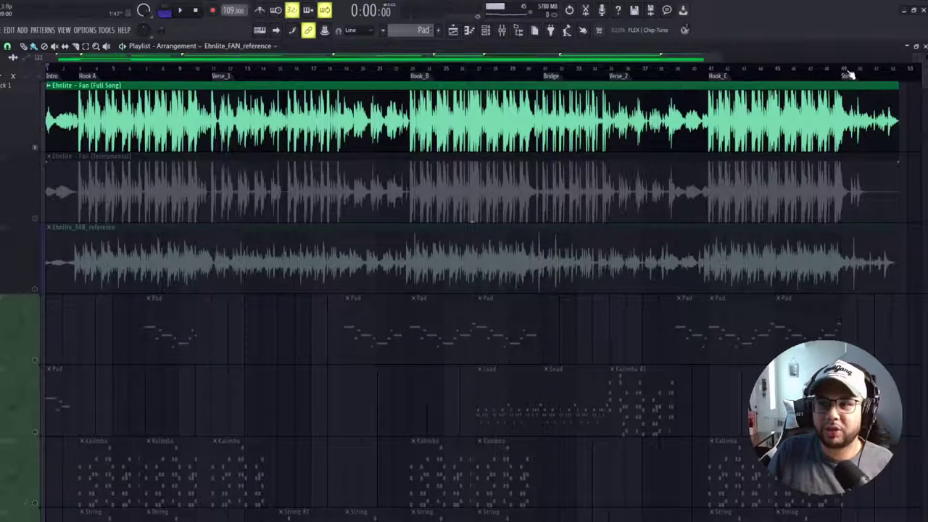
Step: Play the full song from the second half of Hook_C through the Sting ending, and stop playback
left_click(843, 70)
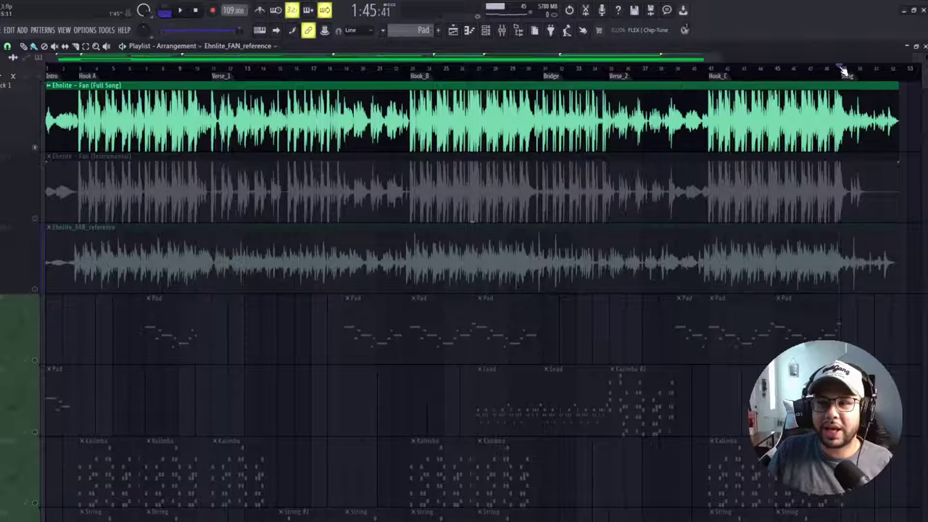
left_click(780, 70)
key("space")
left_click(835, 70)
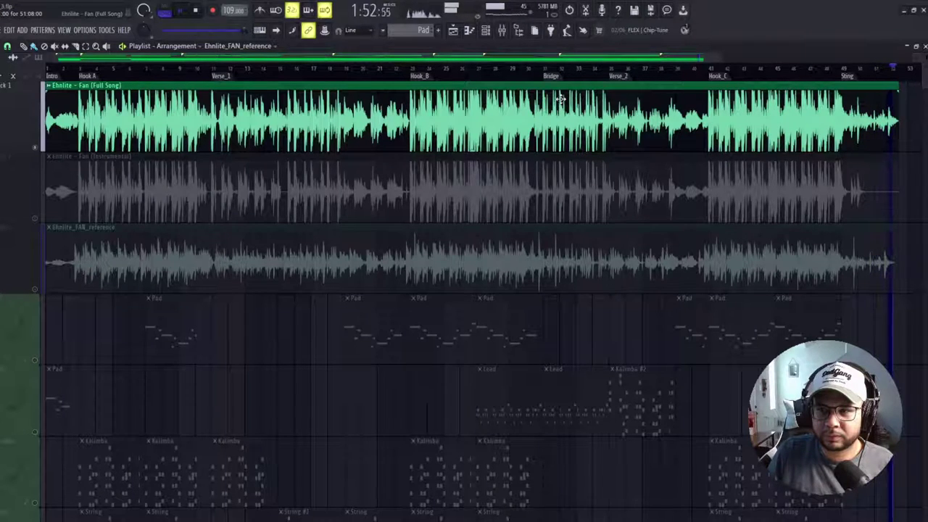
key("space")
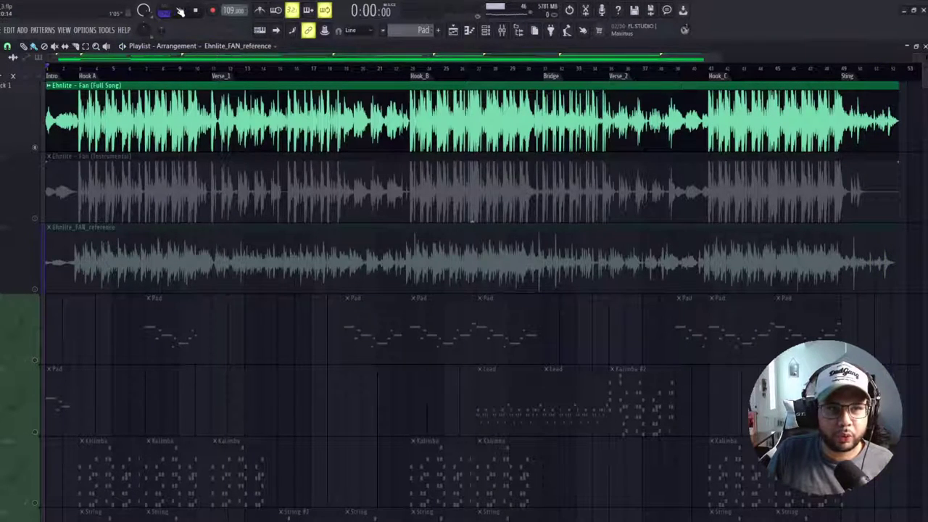
Step: Open the Channel rack and look through its Audio channels, from the percussion down to the vocal and effect clips
scroll(200, 249, "down", 3)
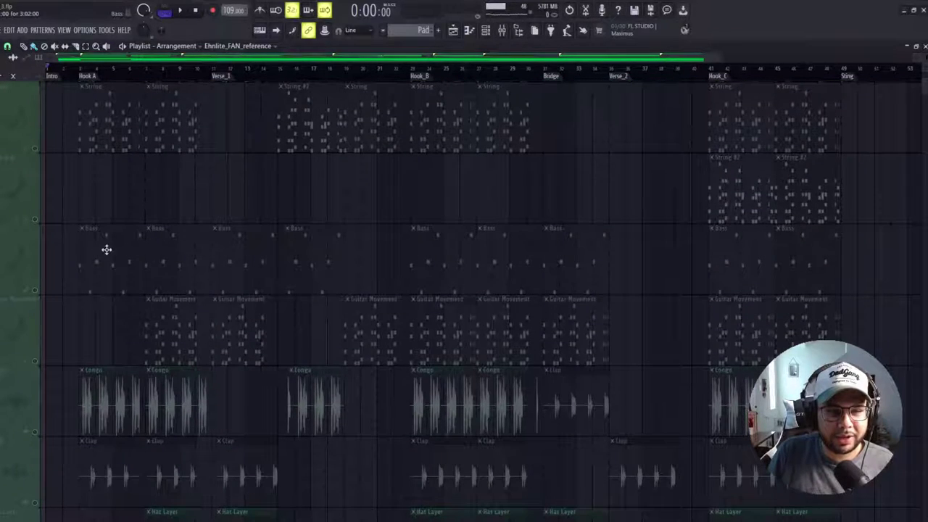
scroll(326, 266, "up", 3)
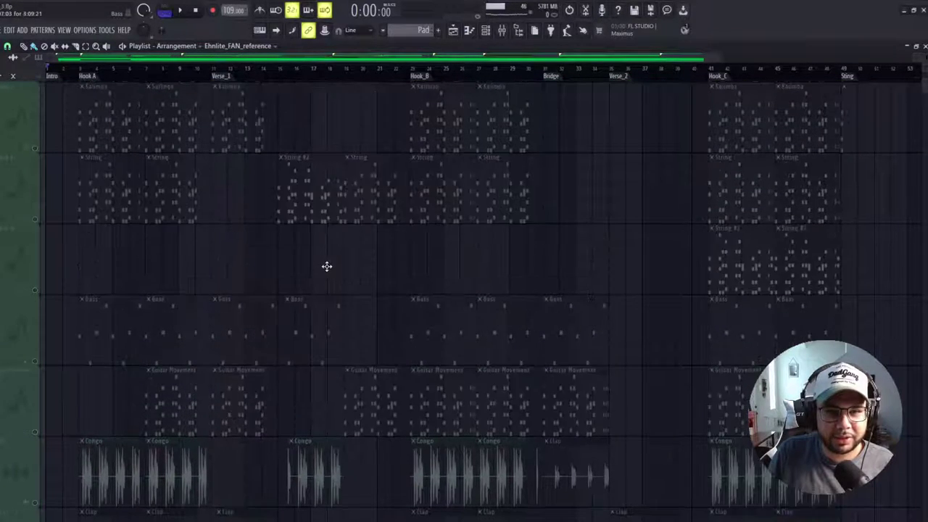
left_click(485, 31)
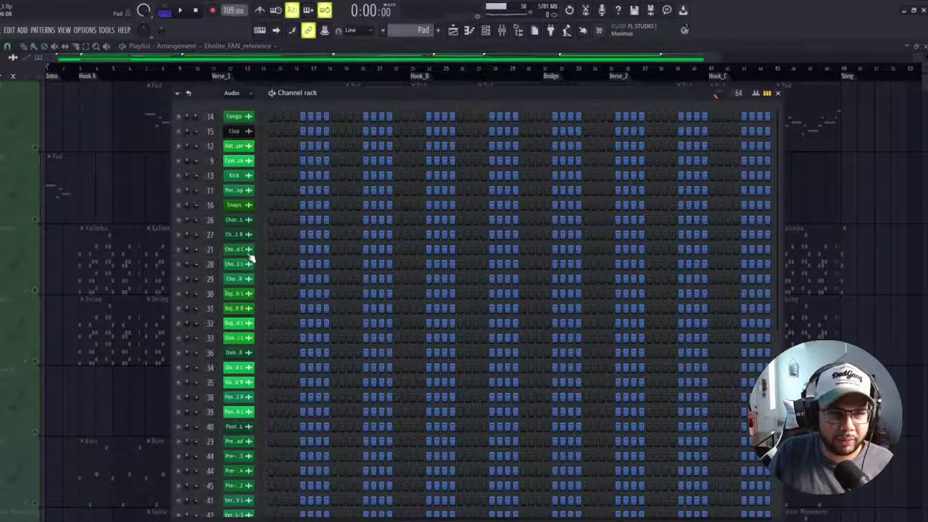
scroll(258, 235, "down", 3)
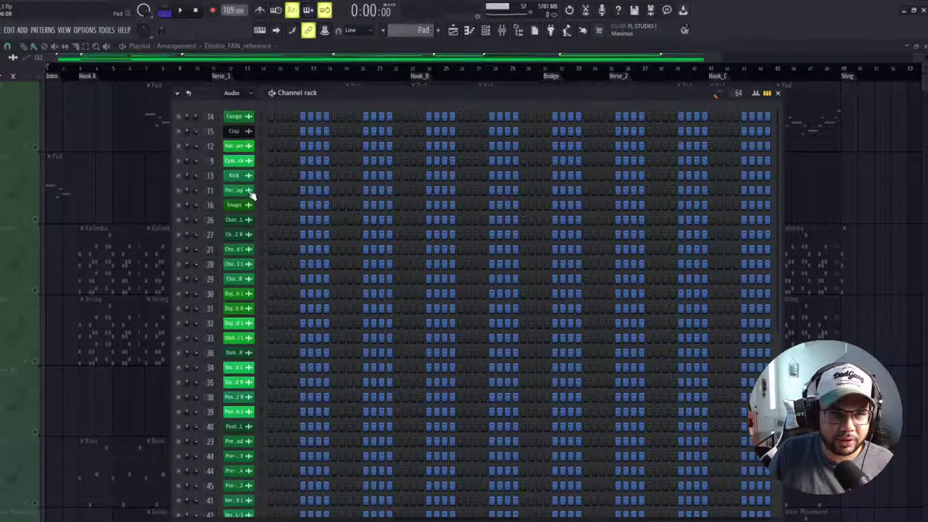
scroll(248, 200, "down", 10)
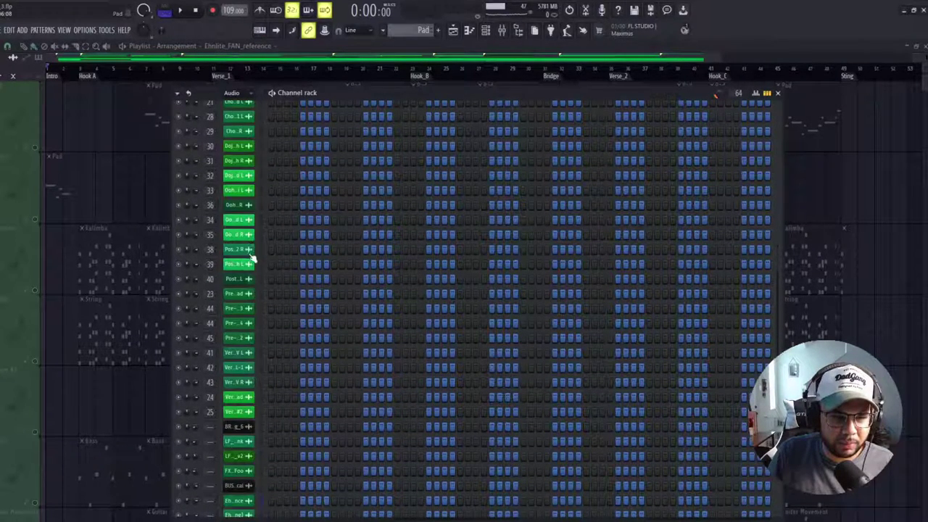
scroll(247, 394, "up", 6)
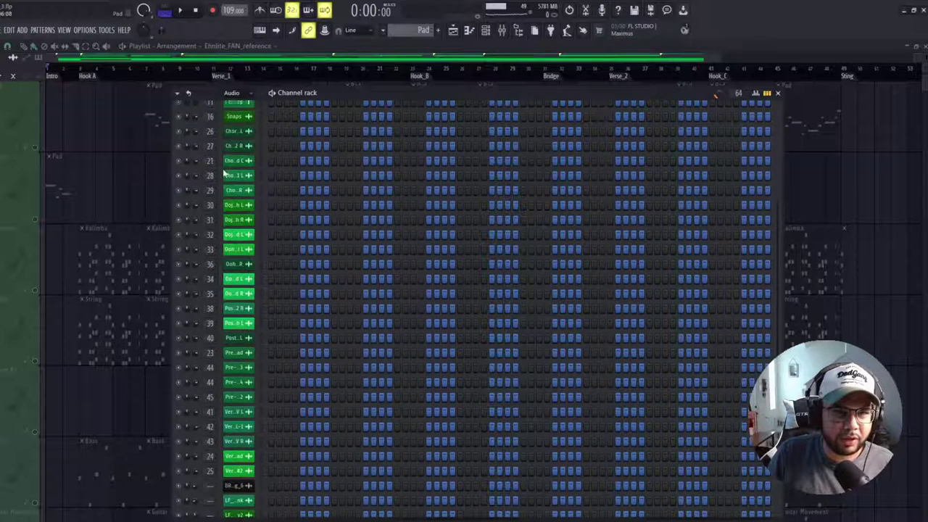
Step: Show all channels in the Channel rack, open the Pad's Serum synth, and play the Pad pattern before stopping playback
scroll(236, 135, "up", 3)
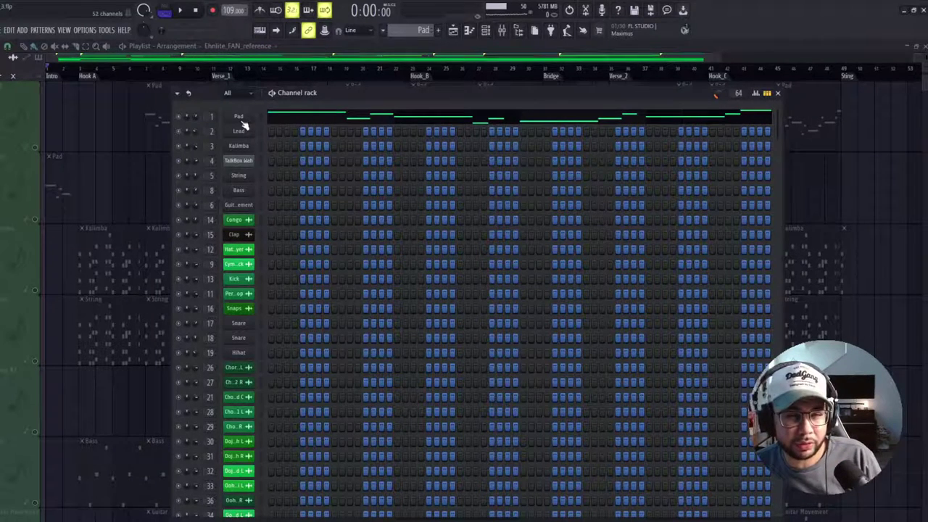
left_click(247, 131)
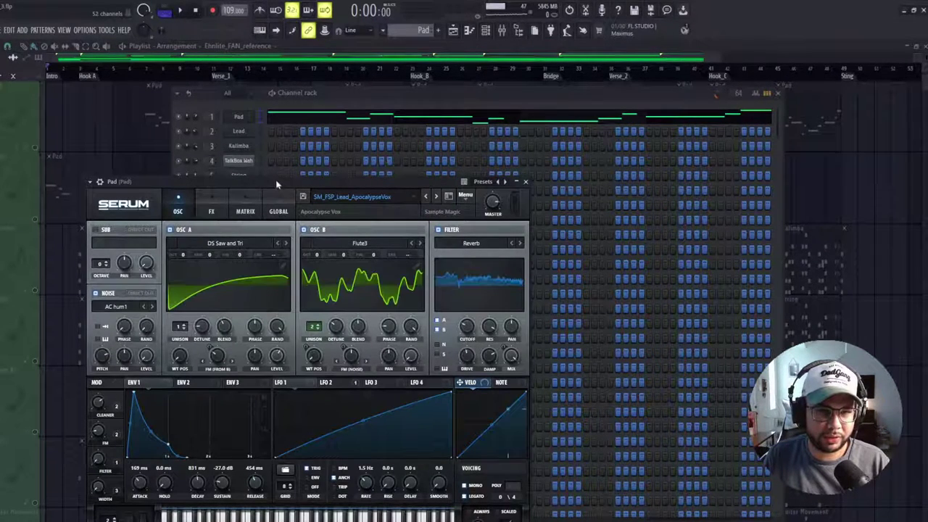
left_click_drag(276, 185, 577, 142)
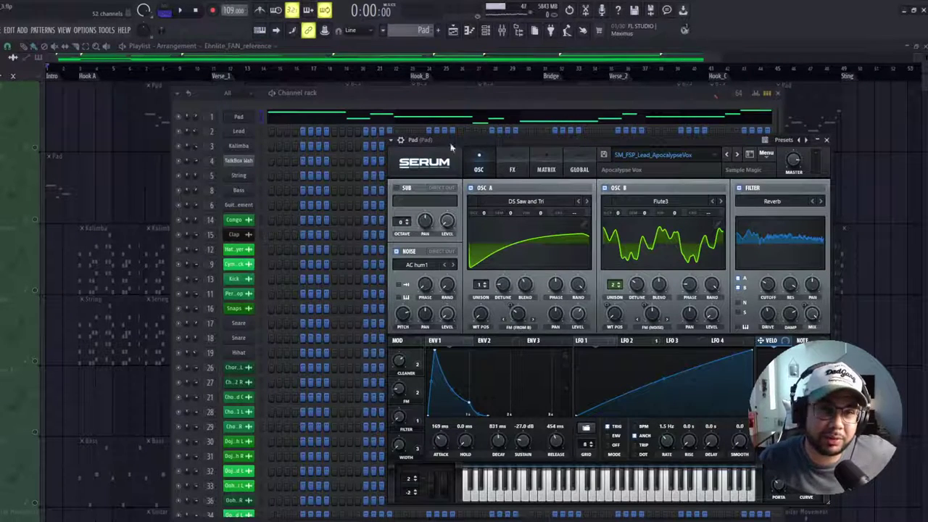
left_click(180, 10)
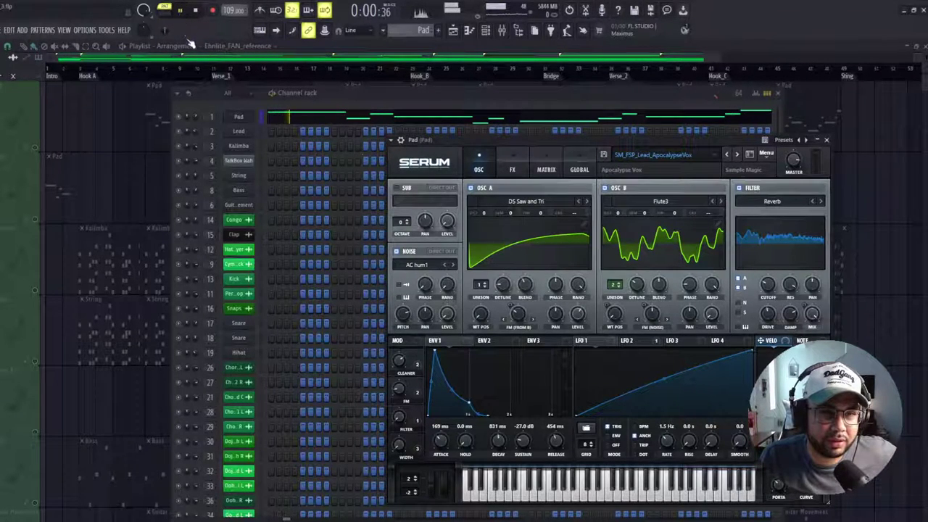
key("space")
Step: Select the Lead pattern, open its Serum synth, and play the pattern before stopping playback
scroll(418, 30, "down", 1)
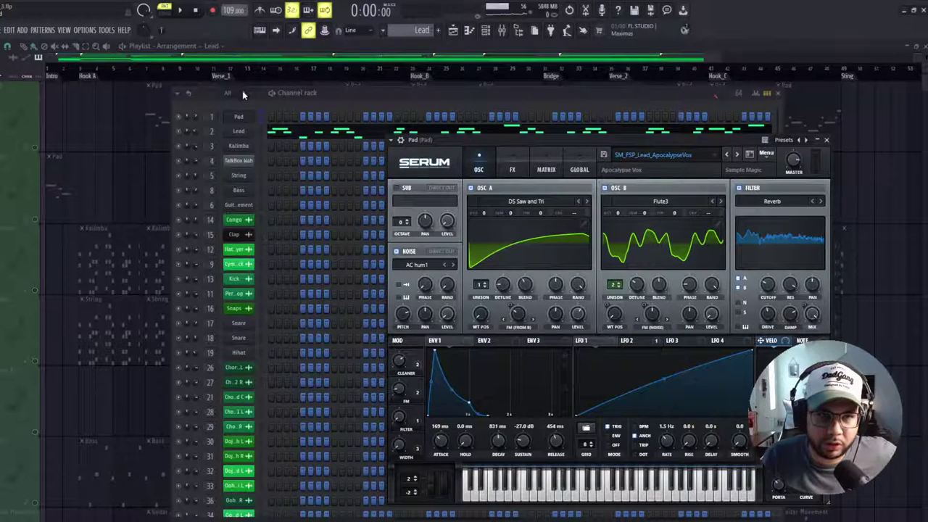
left_click(241, 131)
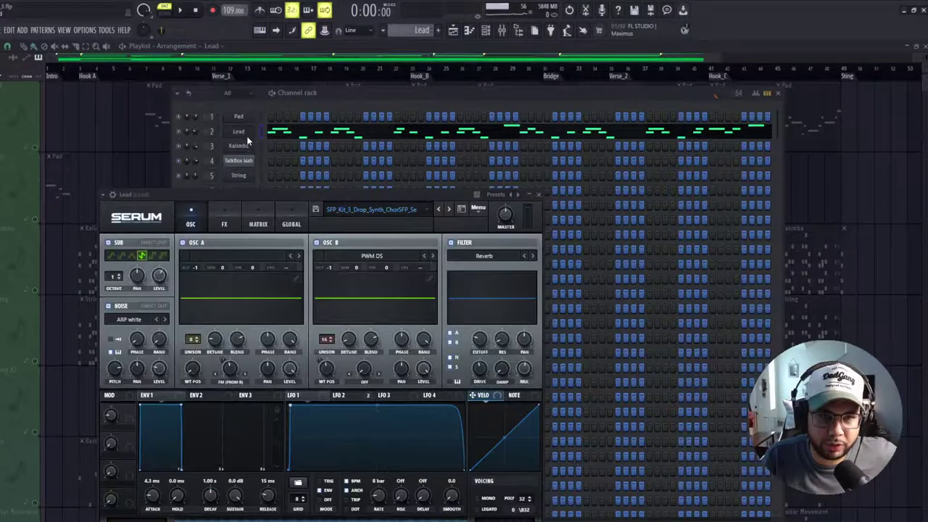
left_click(183, 11)
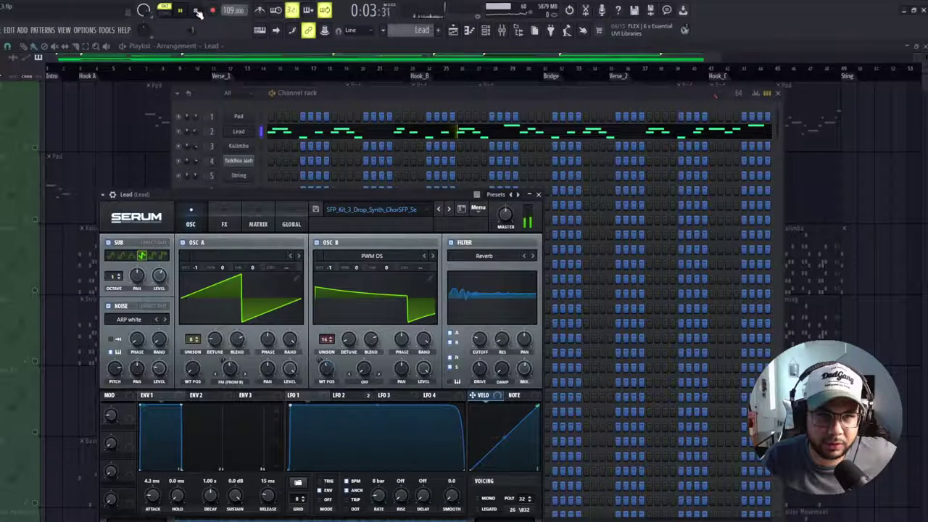
left_click(196, 11)
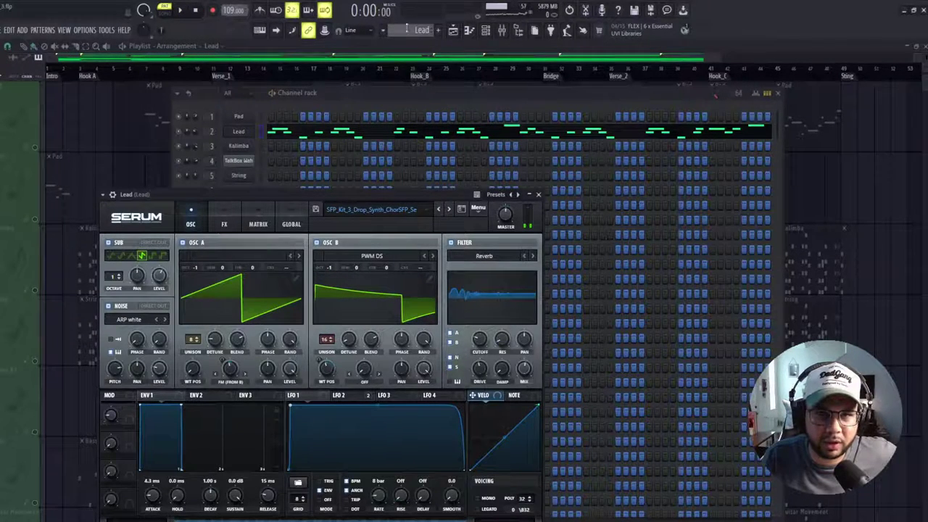
Step: Play the Kalimba pattern with its Serum synth open, and play the Kalimba #2 variation
scroll(411, 32, "down", 1)
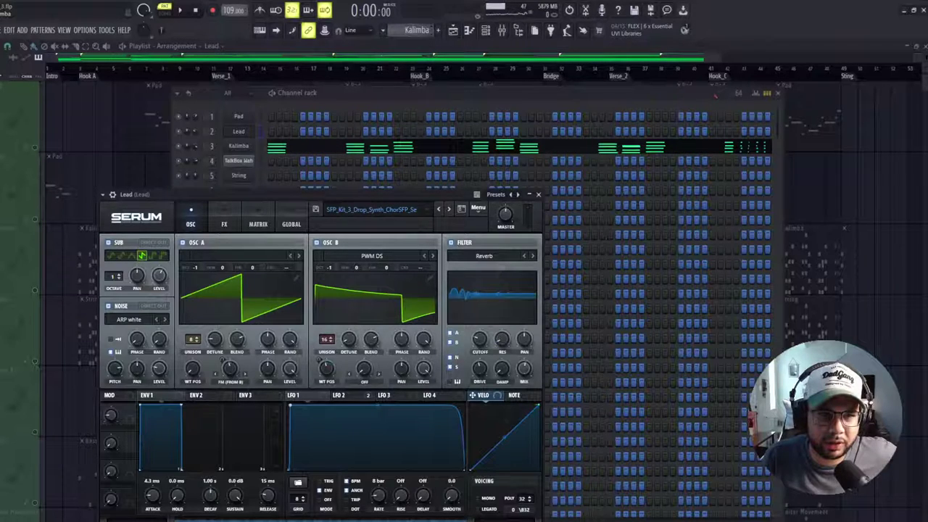
left_click(240, 146)
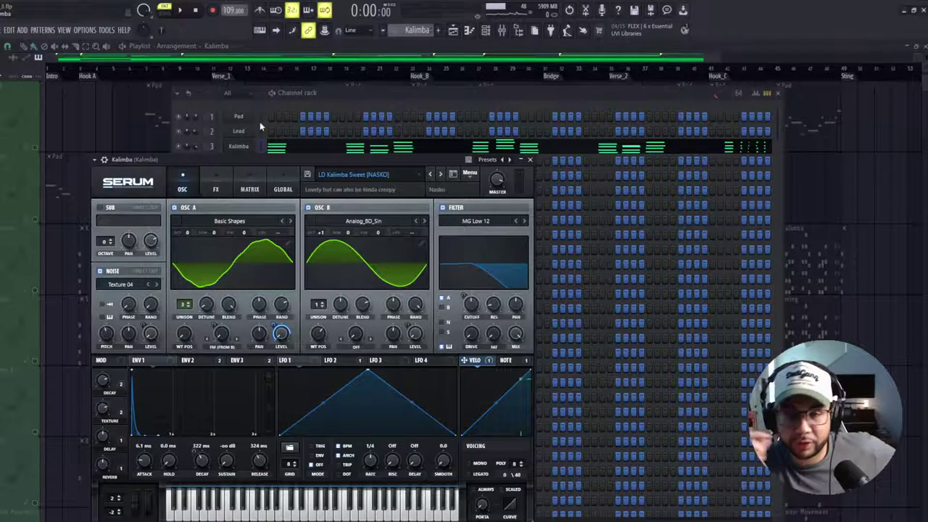
left_click(184, 11)
left_click(377, 92)
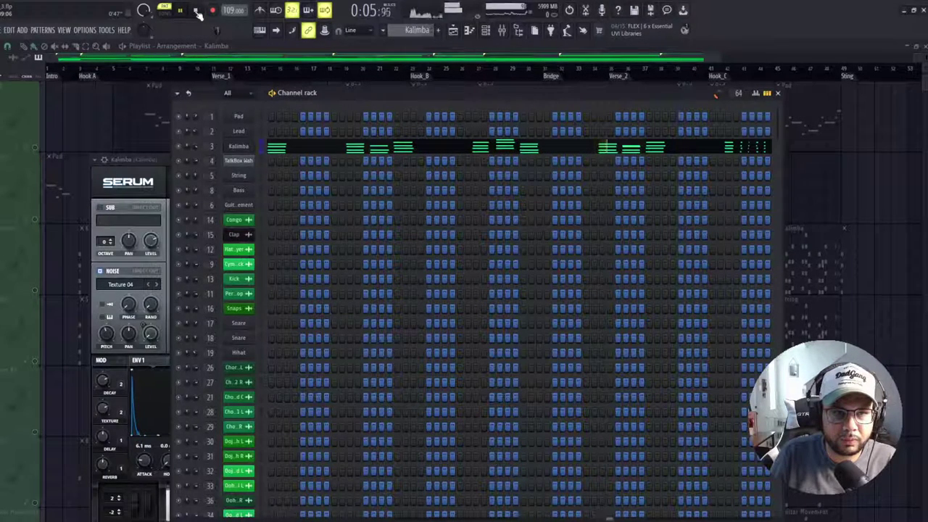
left_click(196, 11)
key("KP_Add")
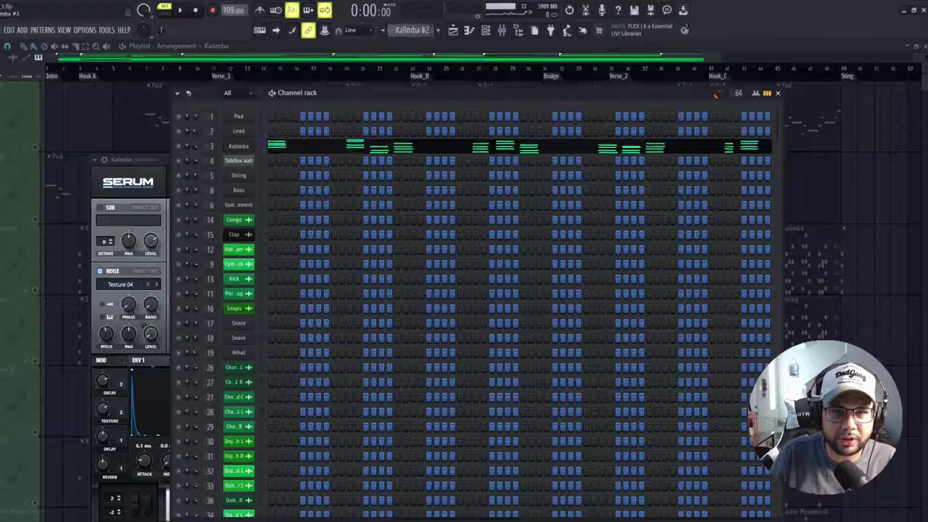
left_click(180, 10)
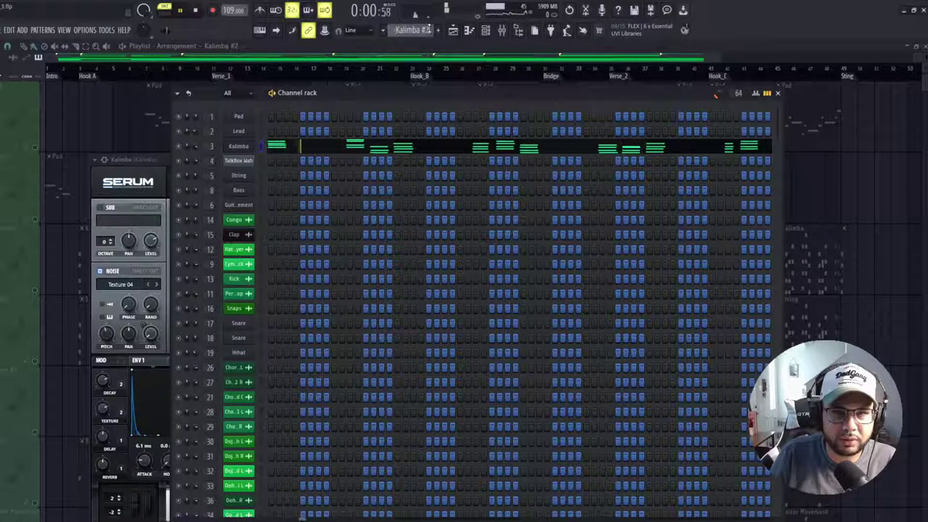
Step: Play the String pattern with its Serum synth open, stop playback, and bring the Channel rack to the front
key("KP_Add")
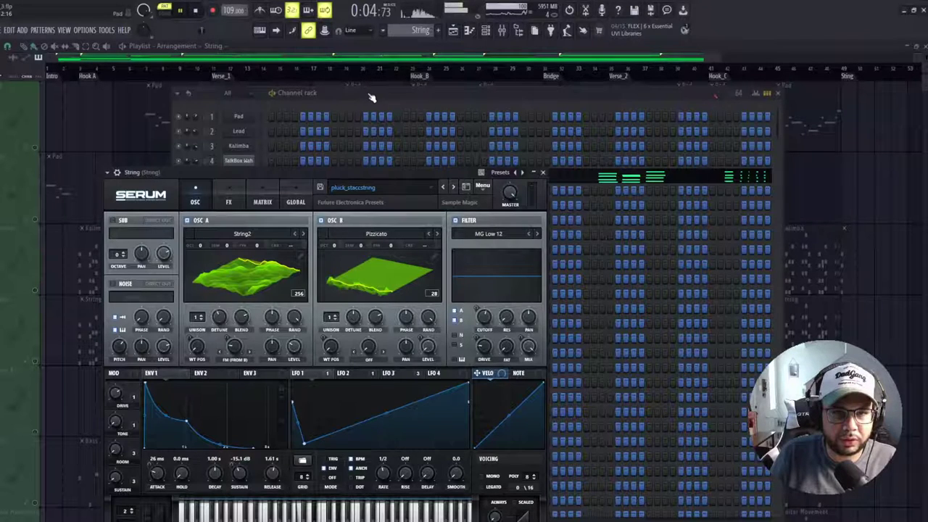
key("space")
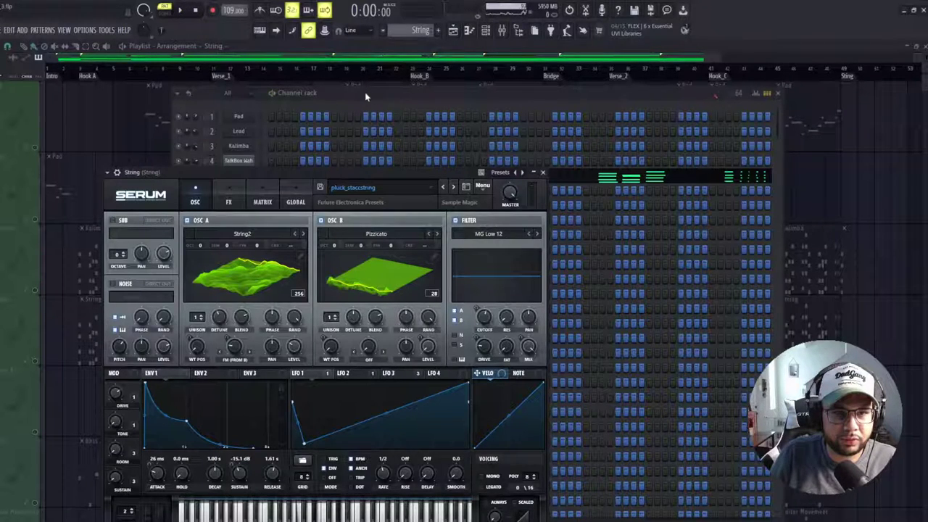
left_click(364, 92)
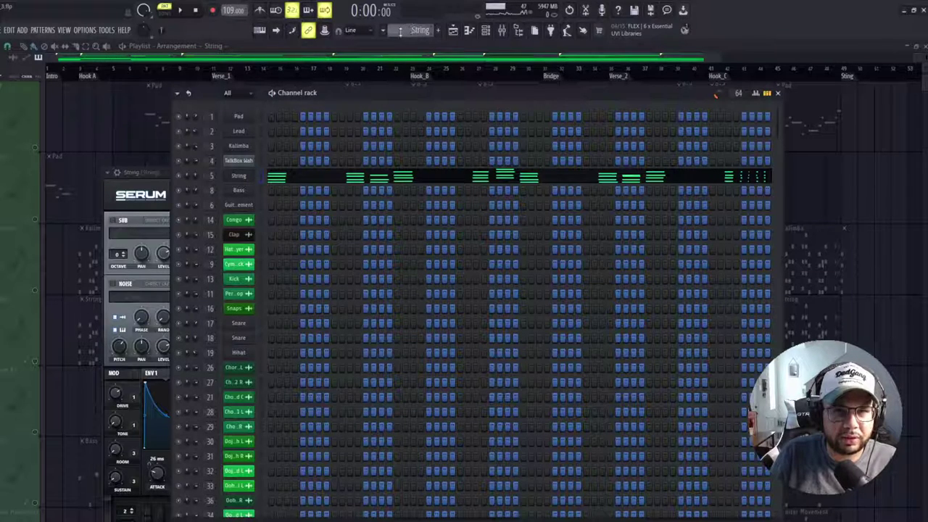
Step: Play the Bass pattern with its Serum synth open, stop playback, and open its notes in the Piano roll
left_click_drag(403, 31, 403, 24)
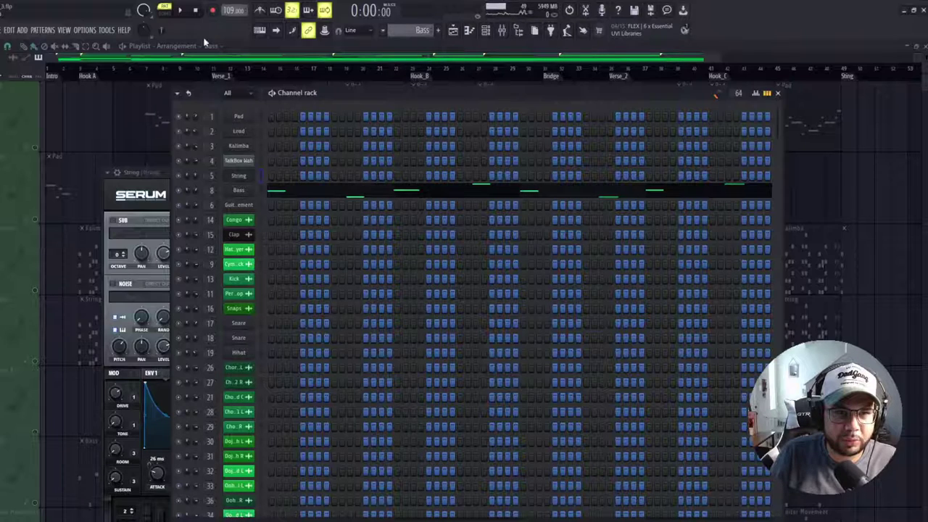
left_click(181, 10)
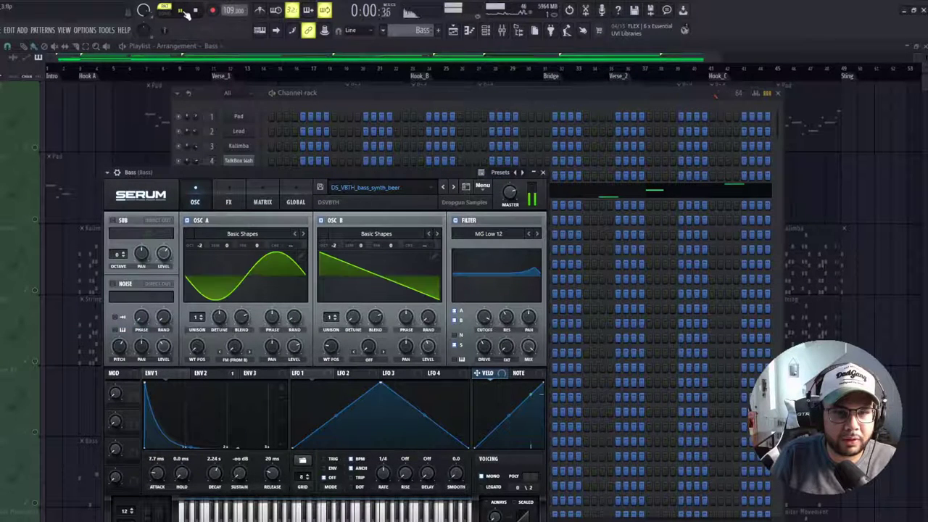
left_click(351, 92)
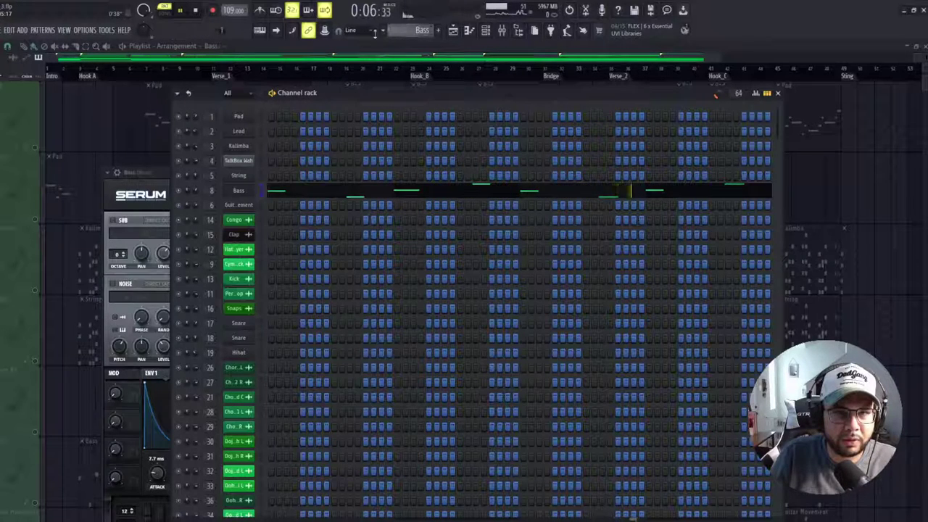
left_click(196, 11)
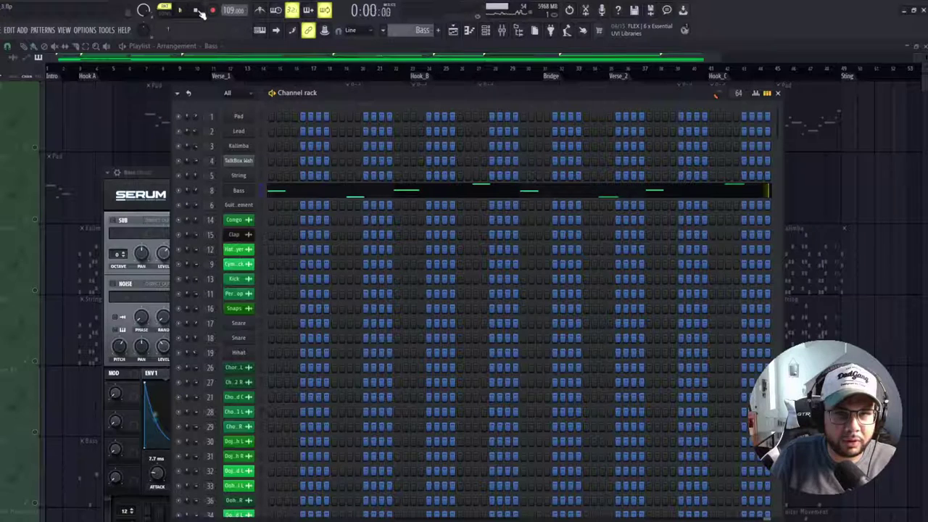
left_click(745, 195)
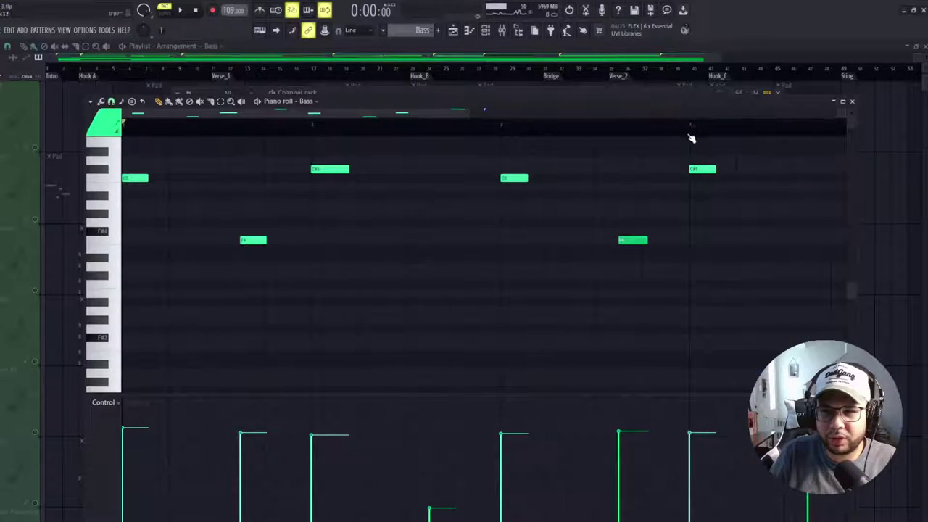
Step: Examine the mixer's instrument, kick and bass, and percussion tracks with their buses, comparing them with the Playlist tracks
left_click(501, 30)
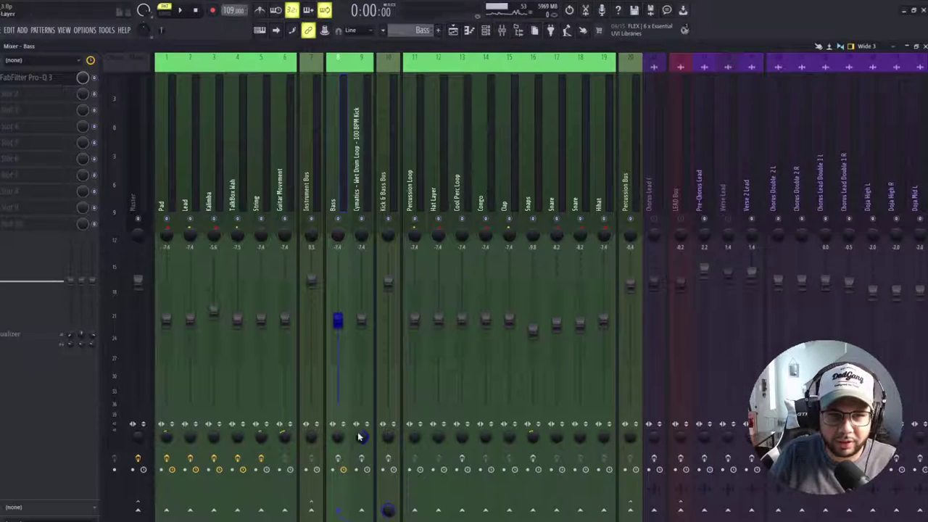
left_click(190, 165)
left_click(165, 163)
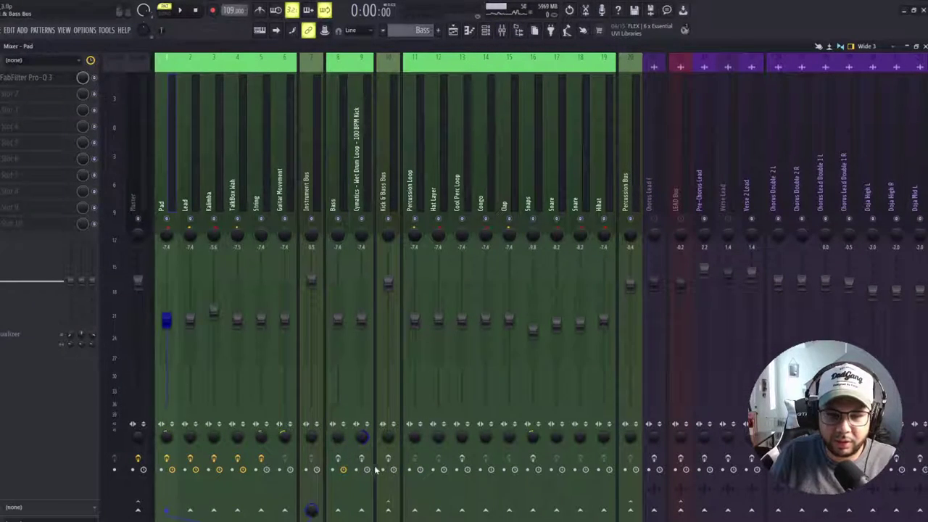
left_click(456, 31)
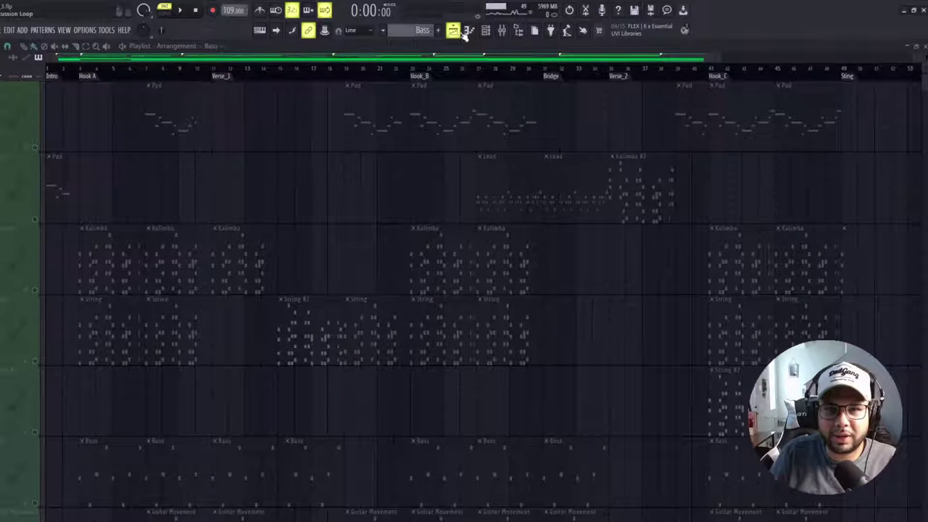
left_click(501, 31)
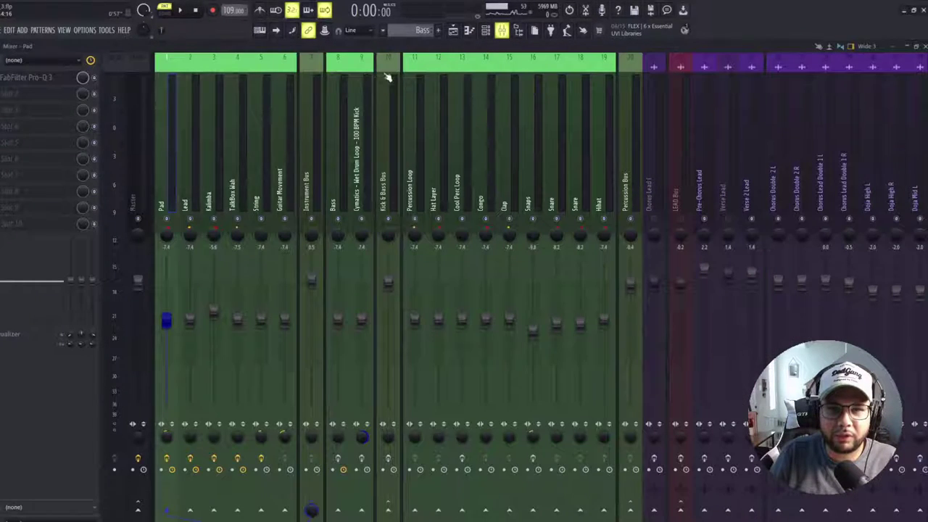
left_click(456, 31)
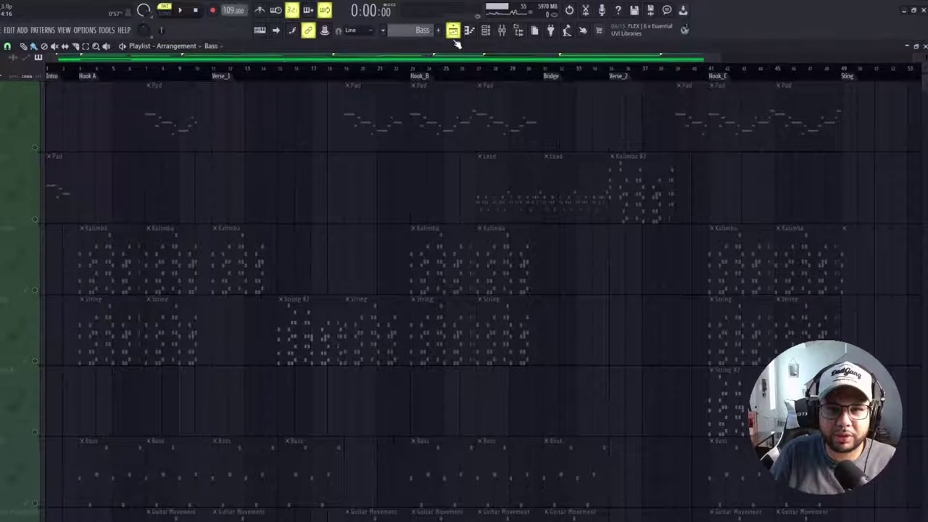
left_click(501, 31)
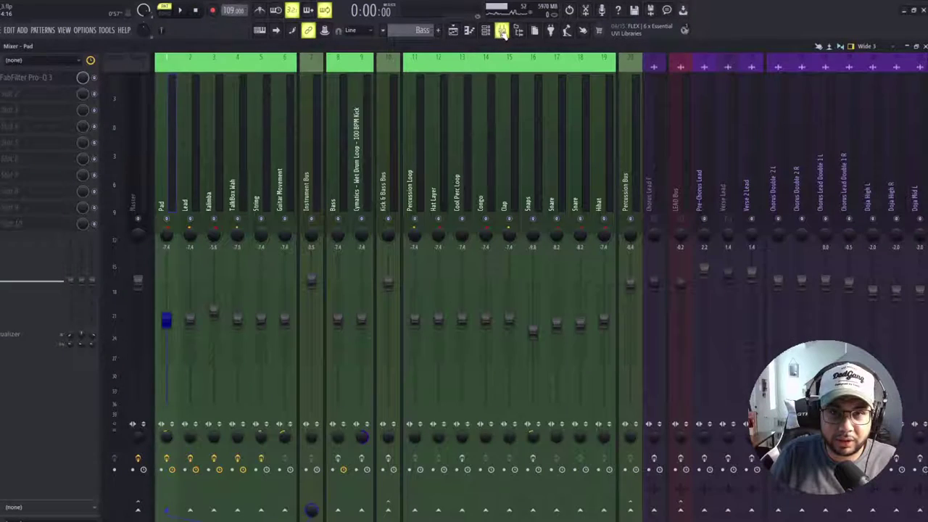
Step: Select the Guitar Movement pattern, open its channel's instrument from the Channel rack, and play the pattern before stopping playback
scroll(419, 30, "up", 2)
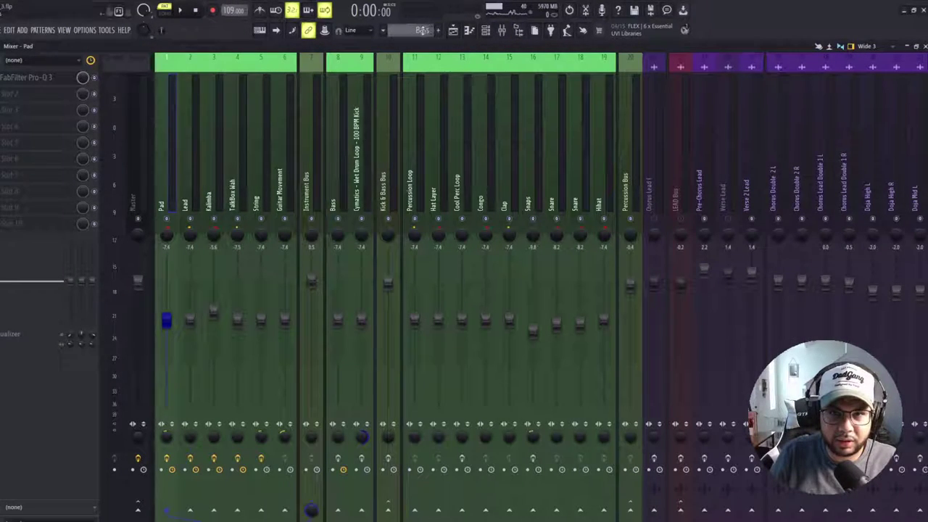
left_click(455, 32)
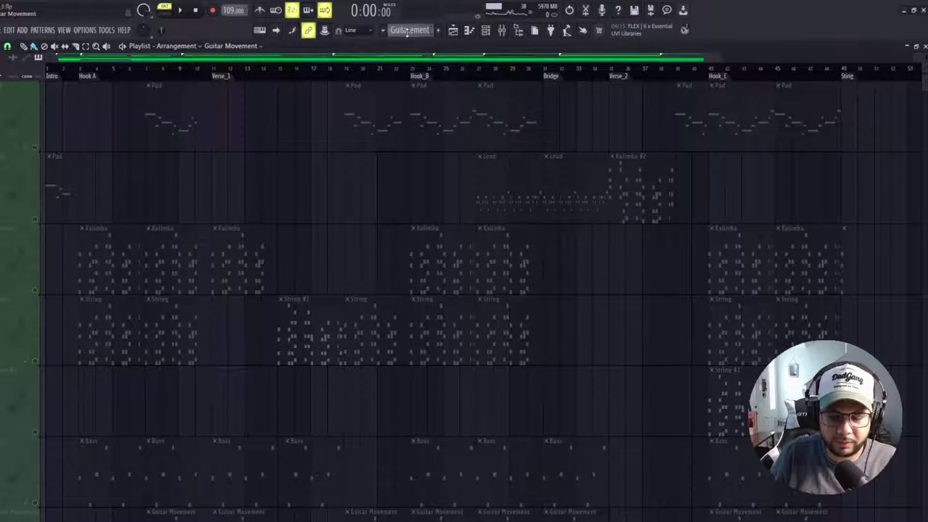
left_click(515, 31)
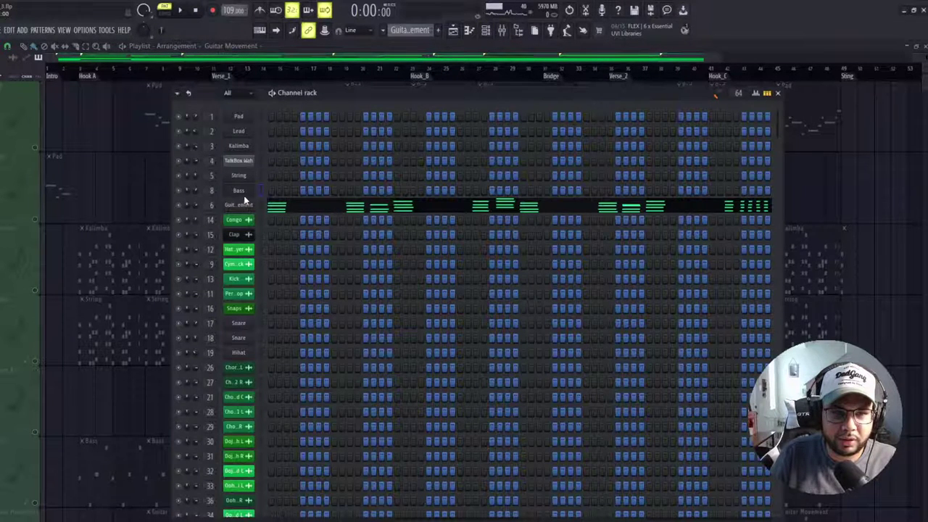
left_click(267, 93)
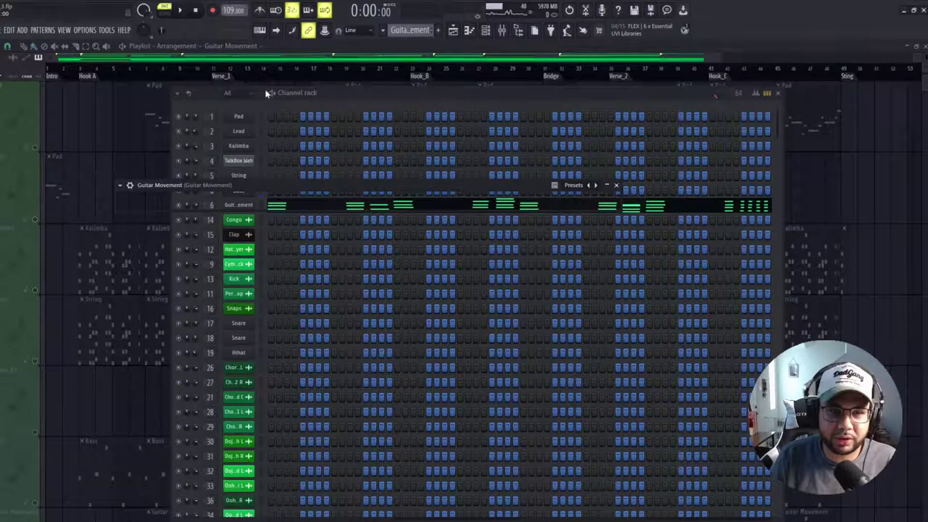
left_click(180, 10)
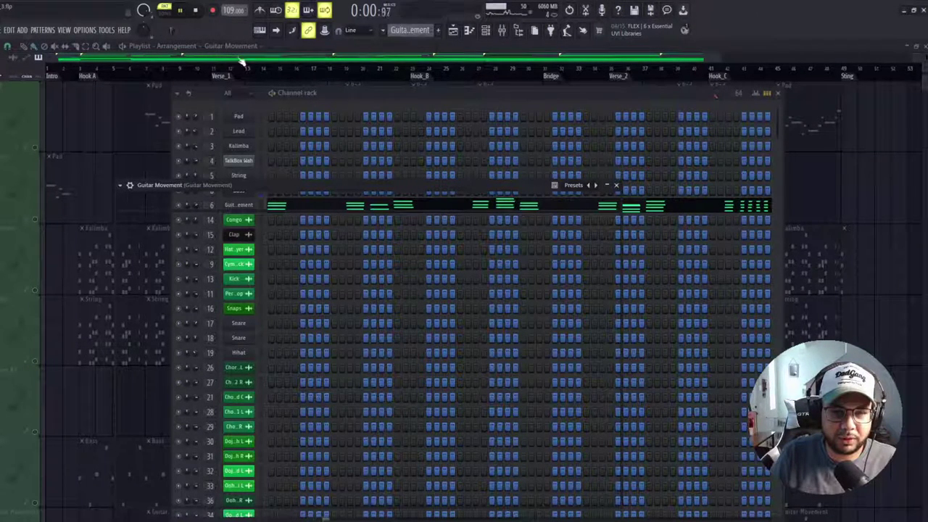
left_click(355, 91)
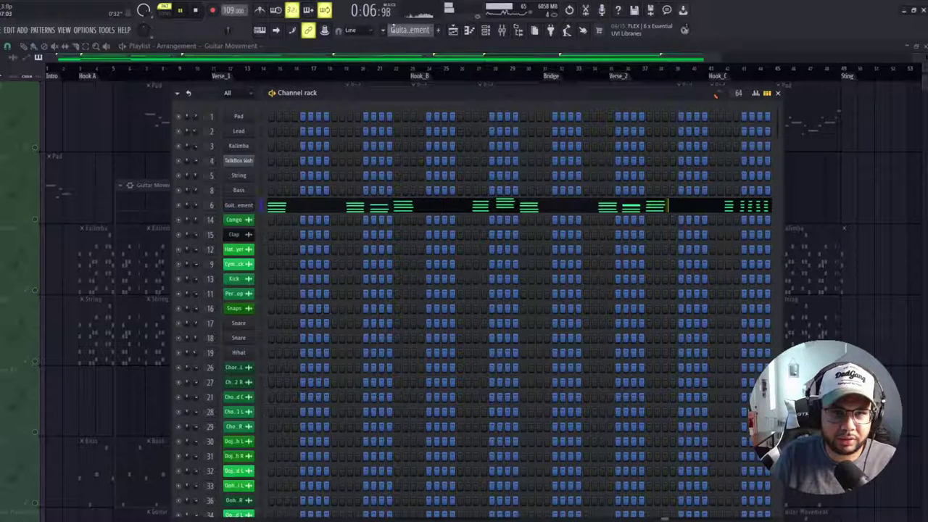
key("space")
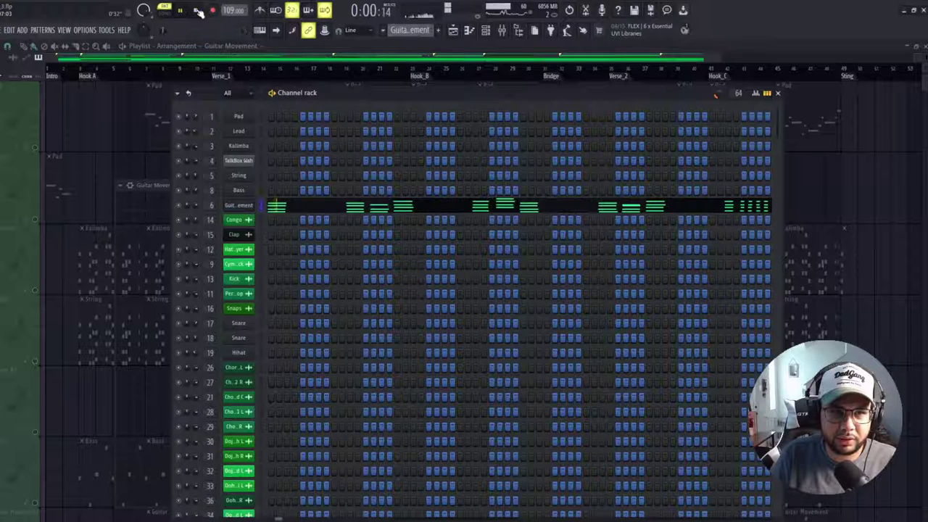
Step: Select Pattern 14 and play it, inspect the first Snare channel's sampler settings, and stop playback
scroll(415, 30, "down", 2)
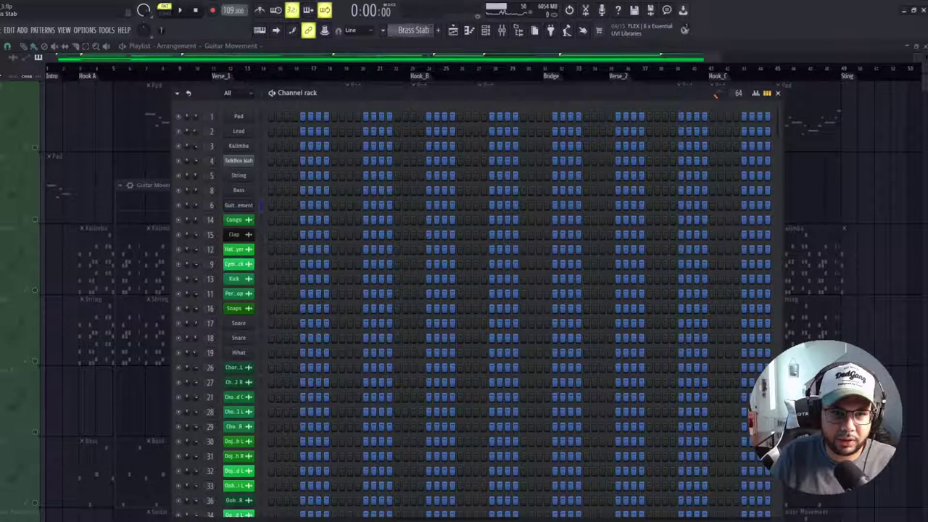
scroll(407, 31, "down", 1)
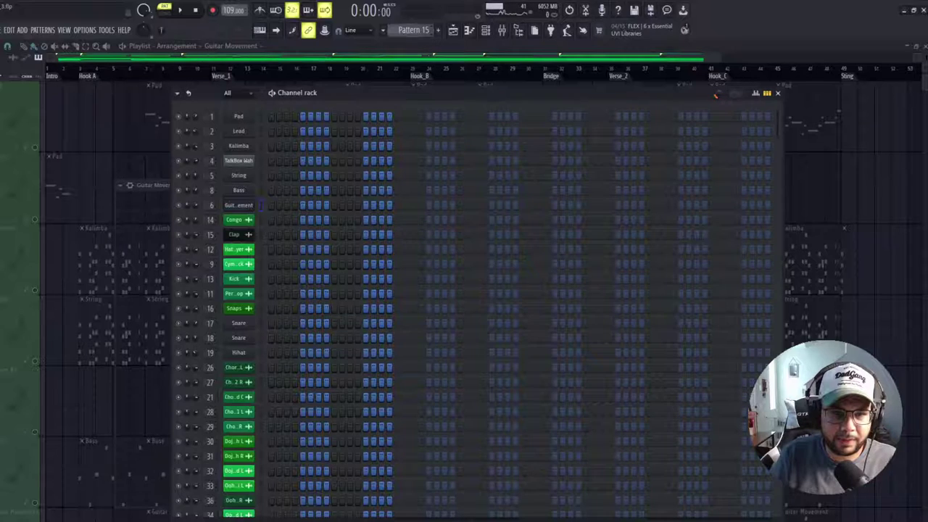
left_click(184, 10)
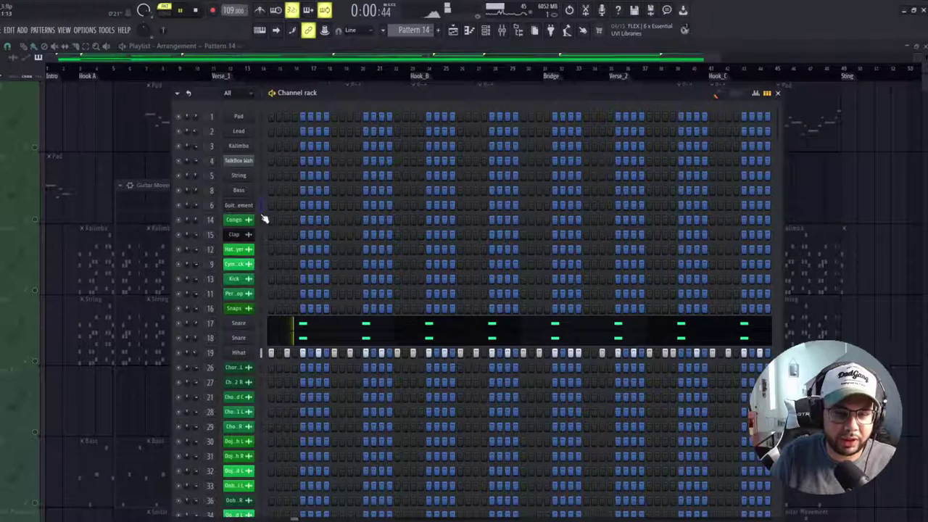
left_click(239, 323)
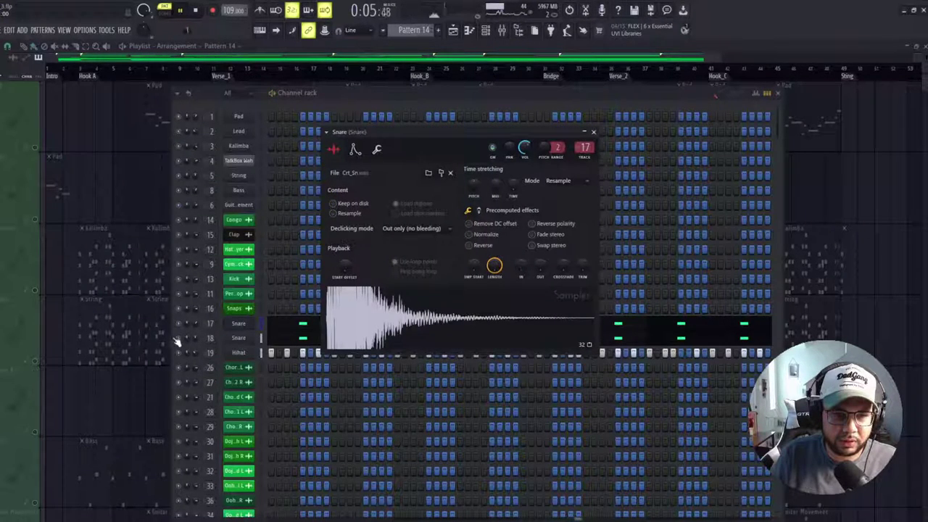
key("Escape")
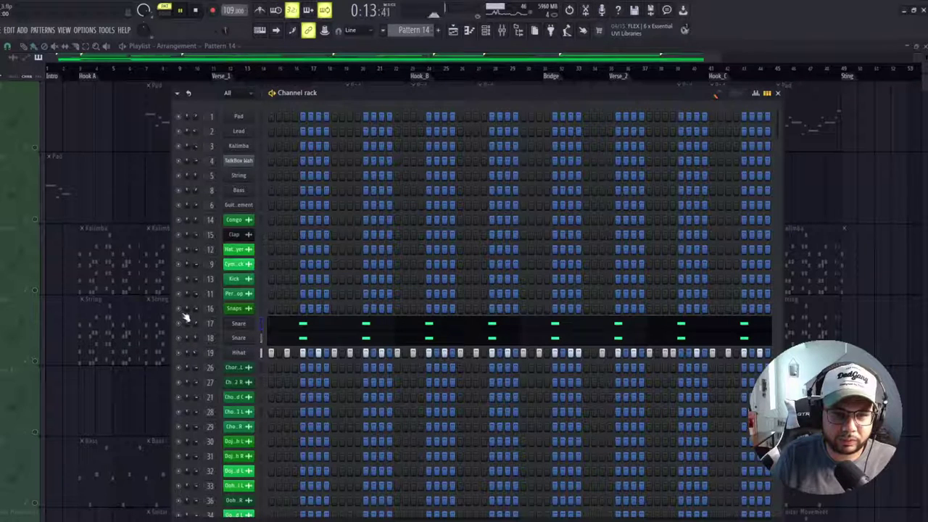
left_click(196, 11)
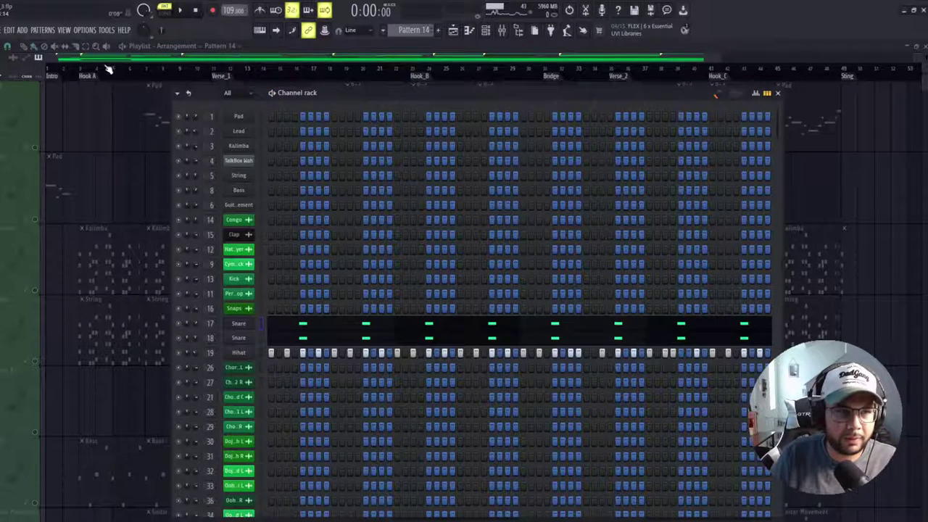
Step: Bring the Playlist to the front, restore all tracks, and solo the Ehnlite - Fan (Full Song) track again
key("F6")
scroll(90, 114, "up", 3)
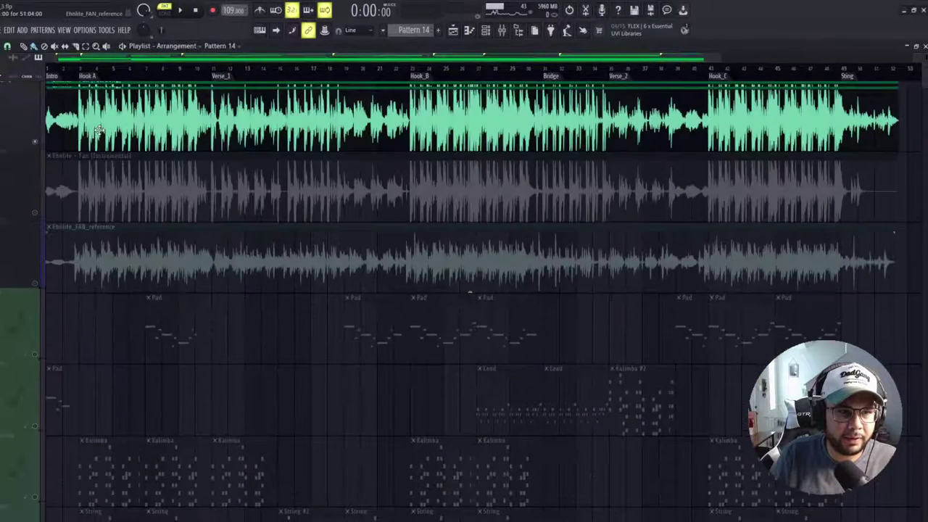
left_click(33, 218, "ctrl")
left_click(34, 217)
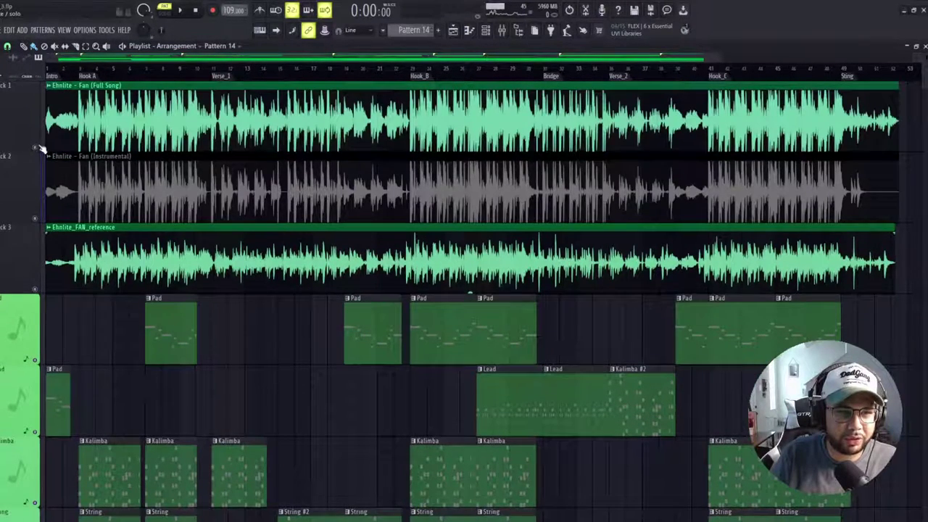
left_click(34, 150, "ctrl")
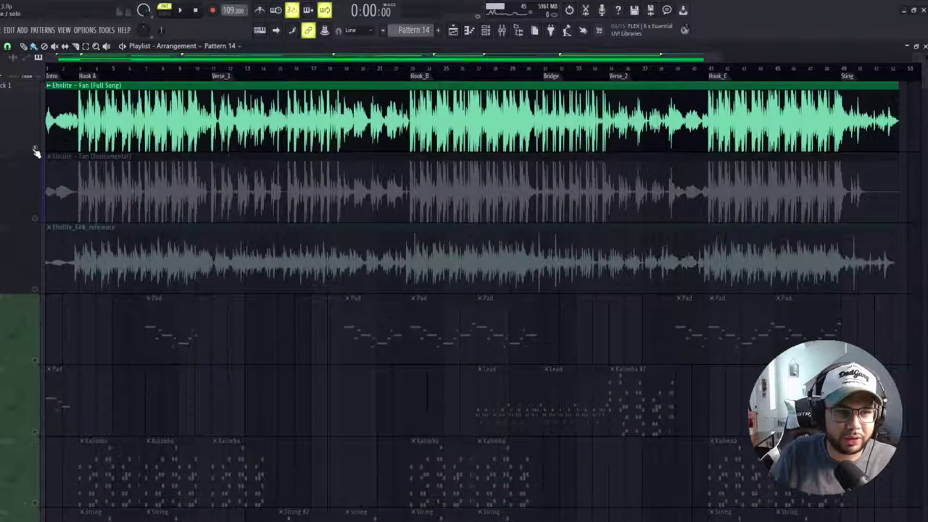
Step: Look over the chorus vocal tracks in the Playlist and inspect the Chorus Lead C and LEAD Bus effect chains in the mixer
scroll(132, 146, "down", 10)
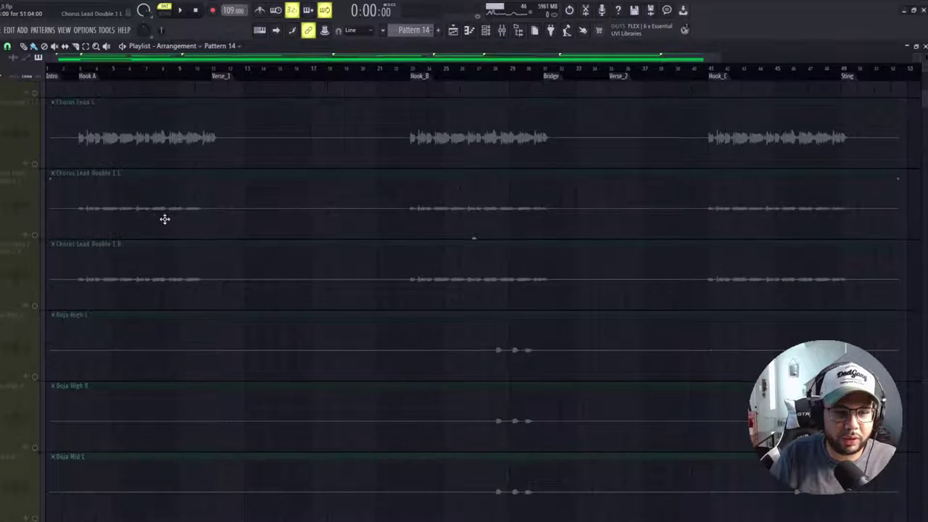
scroll(145, 210, "up", 3)
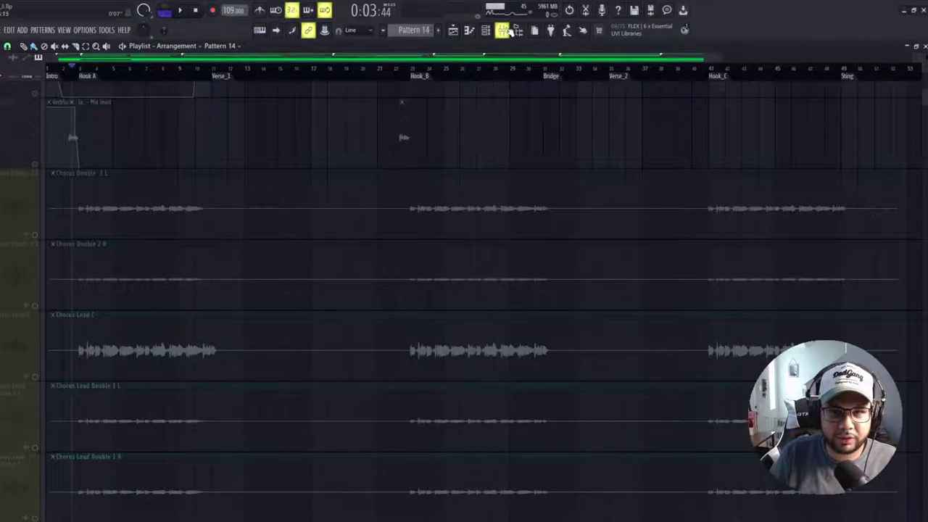
left_click(506, 31)
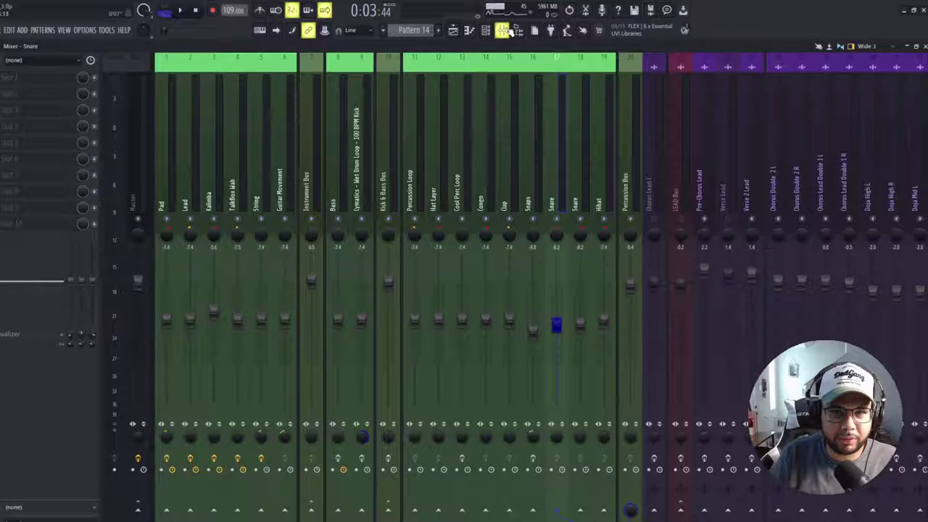
left_click(655, 124)
left_click(685, 121)
left_click(653, 129)
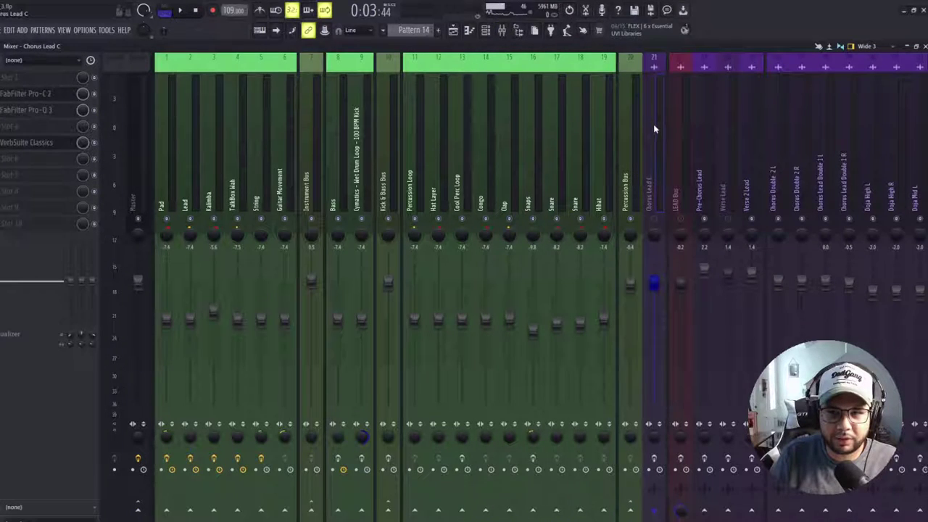
left_click(674, 125)
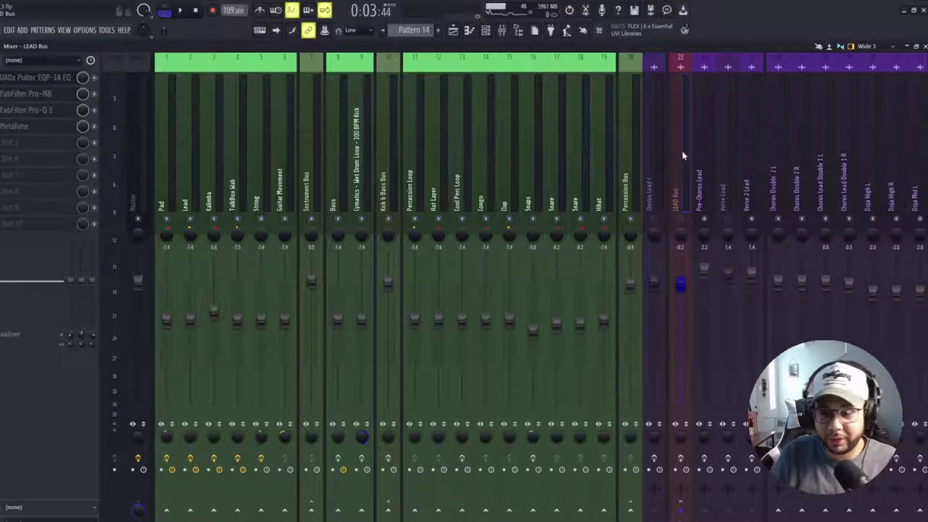
Step: Go through the lead and backing vocal mixer tracks and select the Chorus BV's BUS
left_click(725, 163)
left_click(845, 154)
left_click(881, 153)
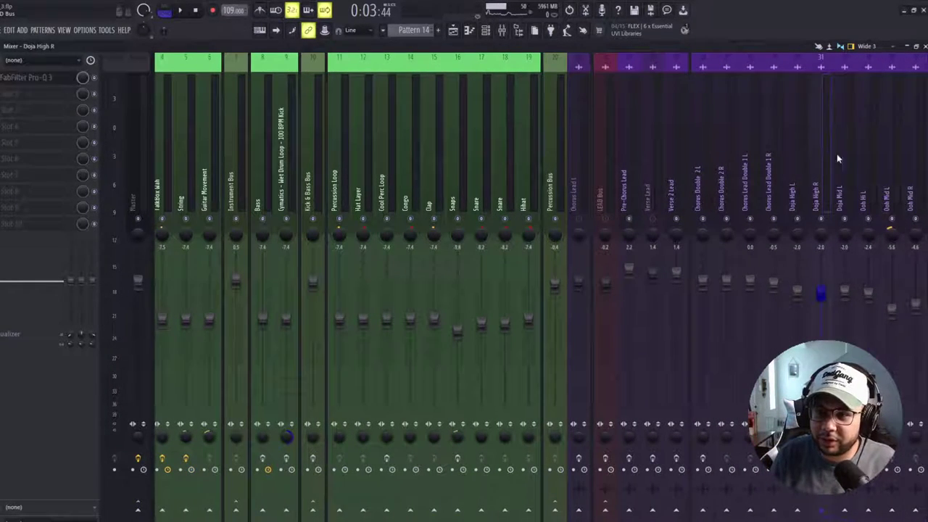
scroll(830, 154, "down", 2)
key("Left")
key("Left")
key("Left")
key("Left")
key("Left")
key("Right")
key("Right")
key("Right")
key("Right")
key("Right")
key("Right")
key("Right")
key("Right")
key("Right")
key("Right")
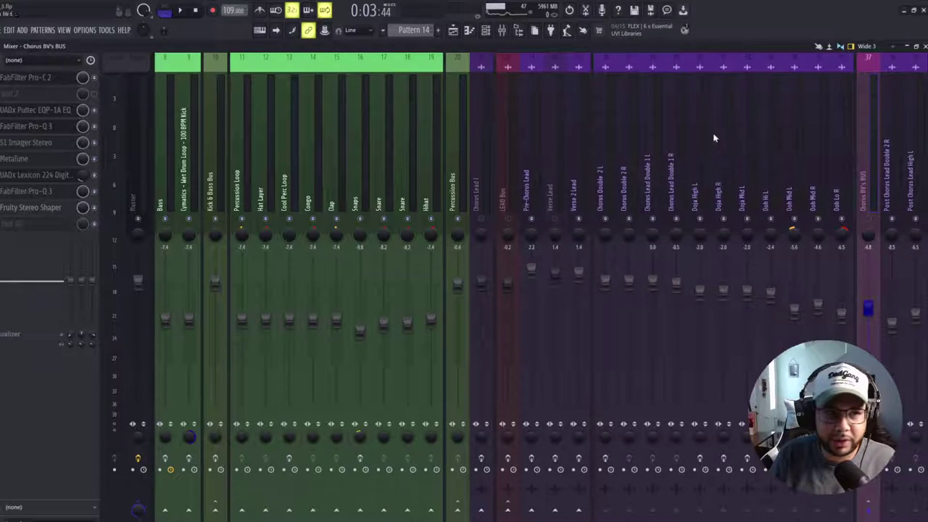
Step: Inspect the FabFilter Pro-C 2, UADx Pultec EQP-1A EQ and first FabFilter Pro-Q 3 on the Chorus BV's BUS
left_click(43, 79)
left_click(42, 80)
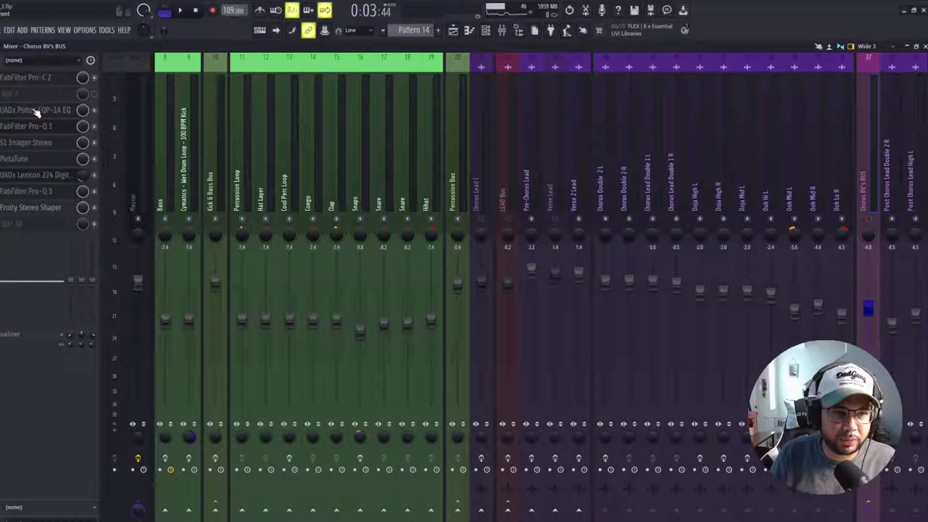
left_click(36, 111)
left_click(36, 111)
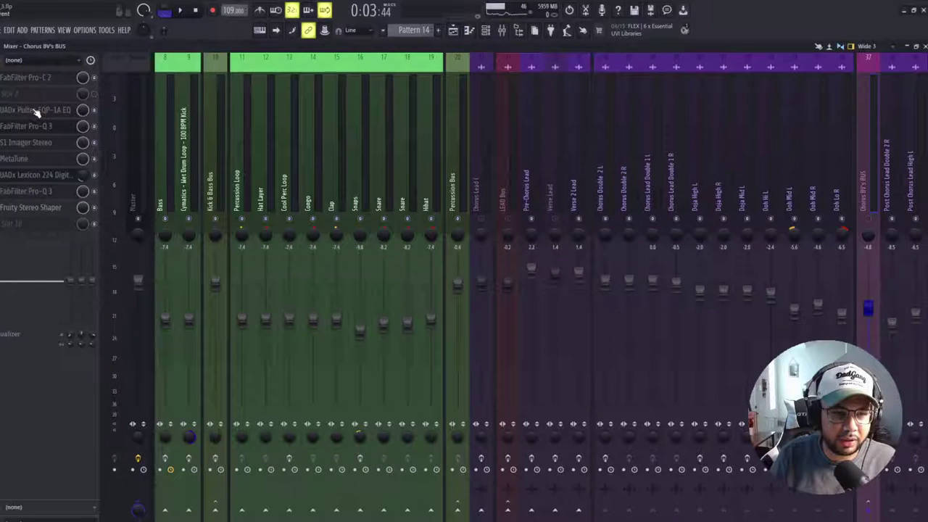
left_click(36, 111)
left_click(36, 111)
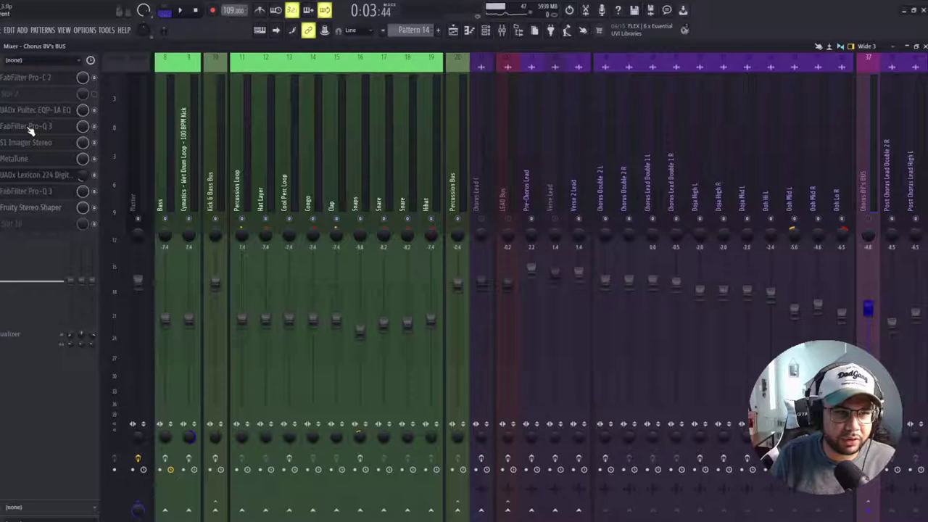
left_click(31, 128)
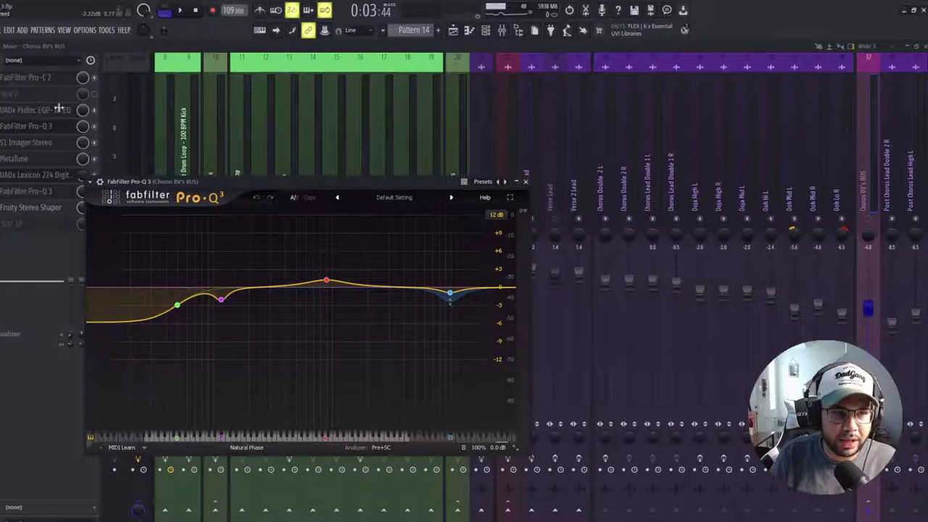
key("alt+F8")
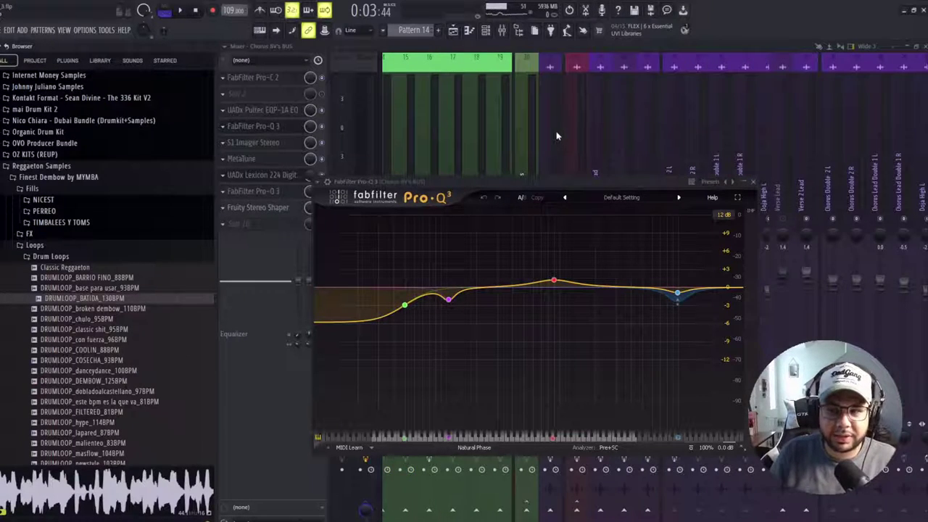
key("alt+F8")
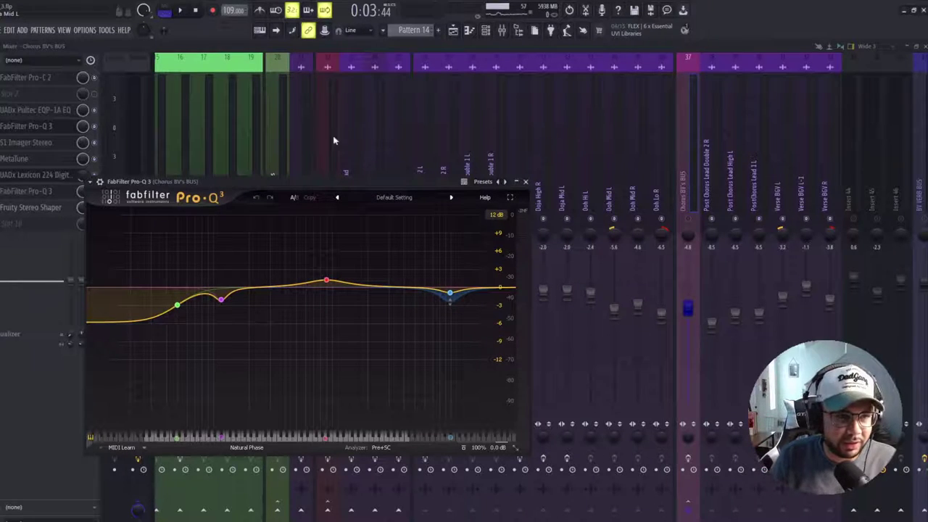
Step: Review the MetaTune and UADx Lexicon 224 Digital Reverb settings on the Chorus BV's BUS
left_click(34, 152)
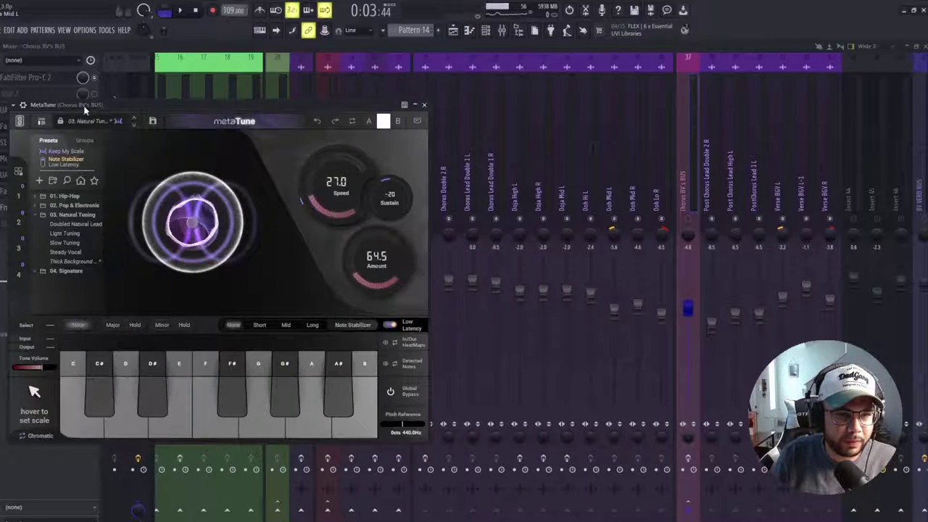
left_click_drag(87, 104, 235, 108)
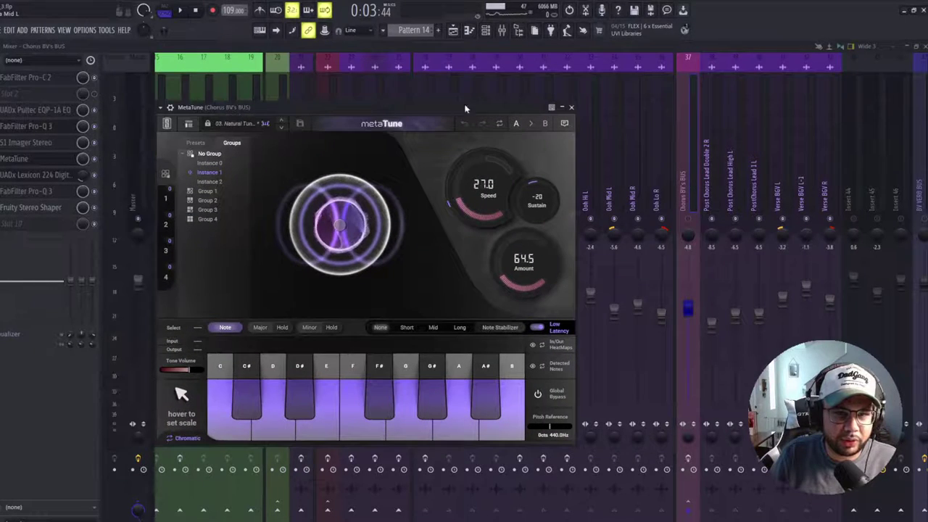
left_click(563, 108)
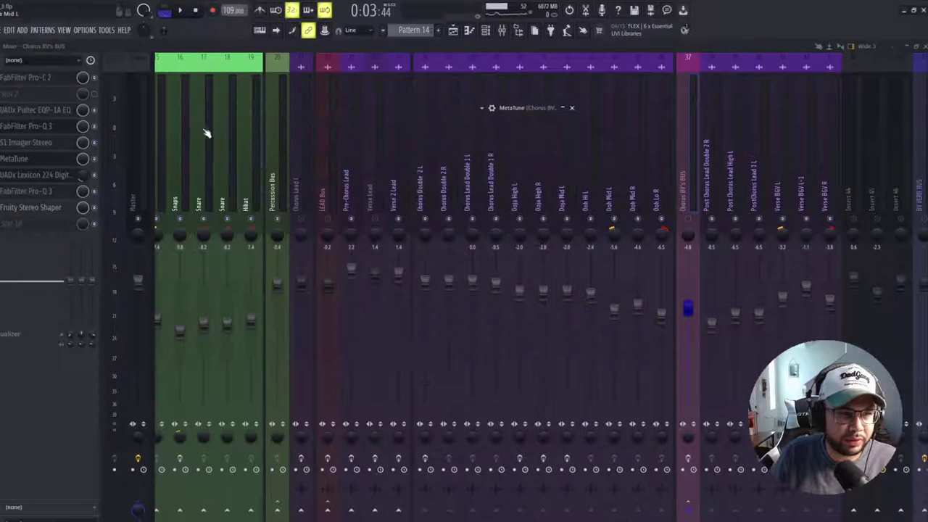
left_click(40, 179)
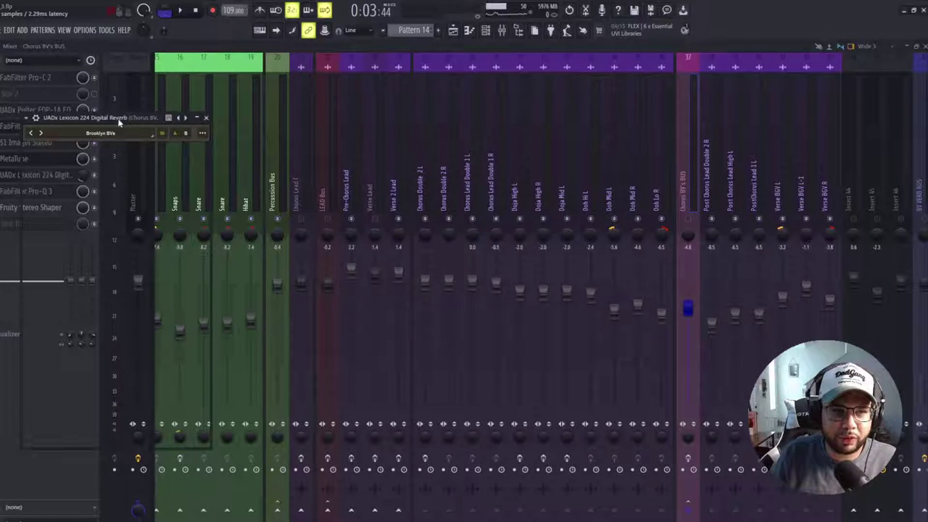
left_click_drag(110, 119, 317, 121)
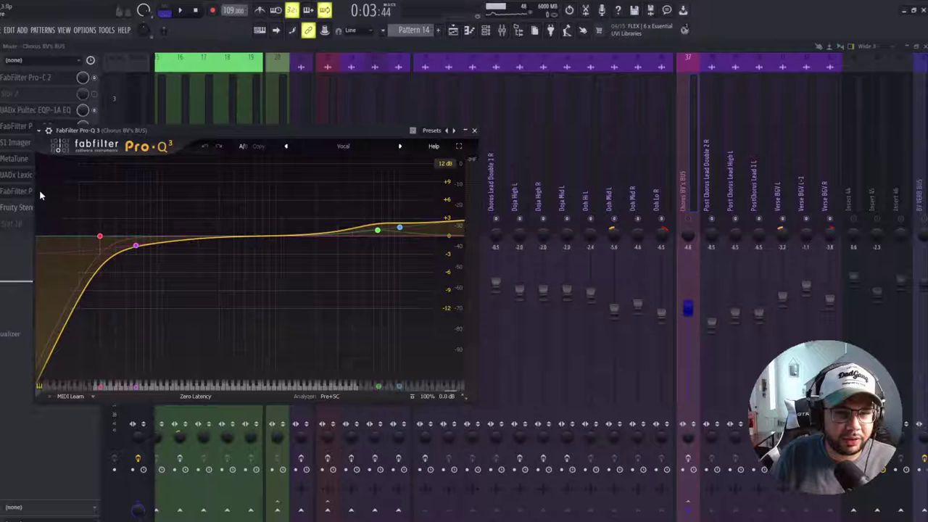
Step: Examine the EQ bands of the second FabFilter Pro-Q 3 on the Chorus BV's BUS and close the open plugin windows
left_click(136, 245)
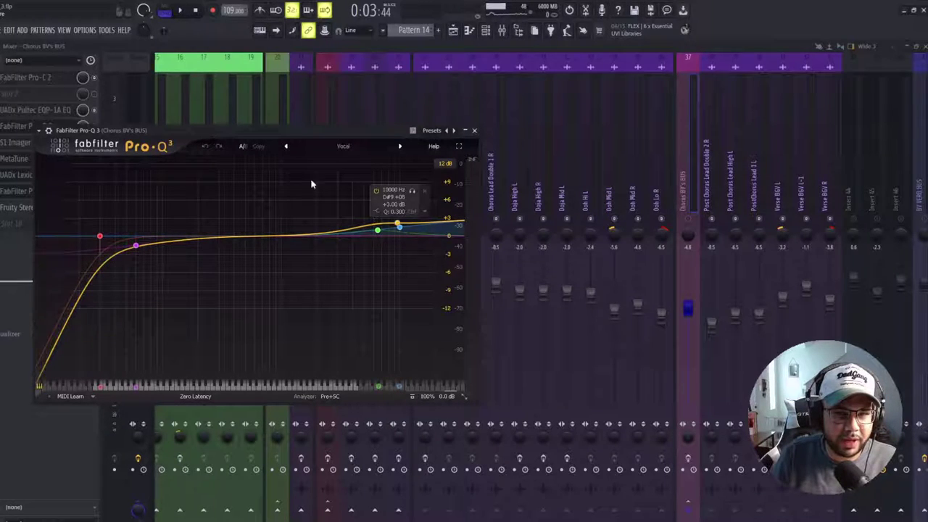
left_click_drag(293, 135, 296, 137)
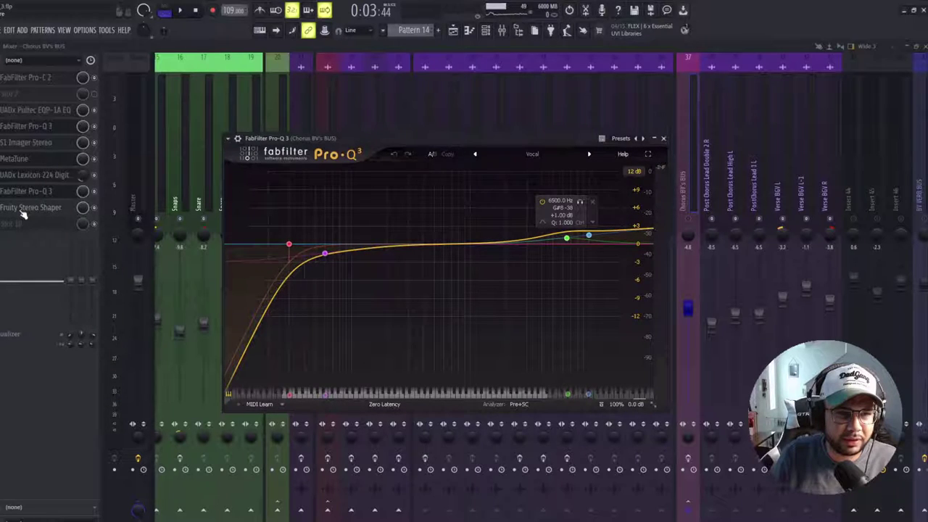
key("Escape")
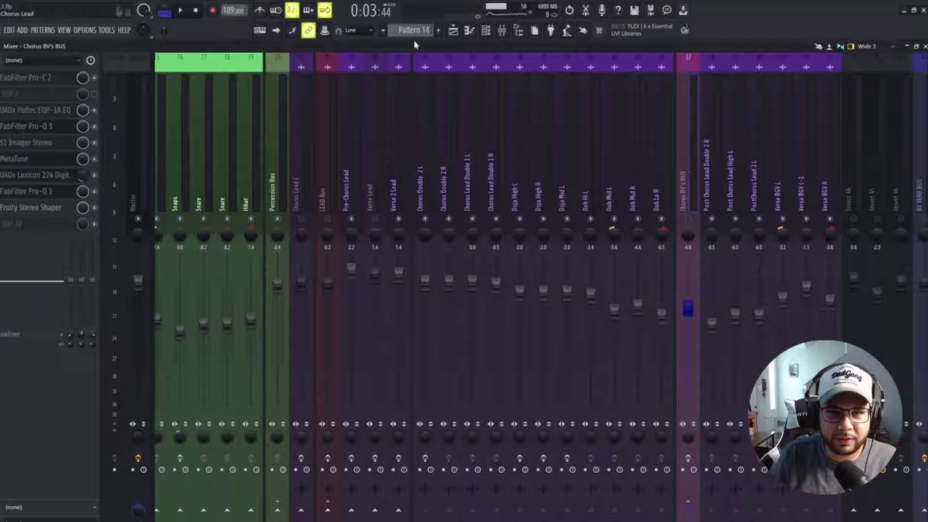
Step: Return to the top of the Playlist, play the Full Song track from just before Hook_B, and stop playback
left_click(453, 32)
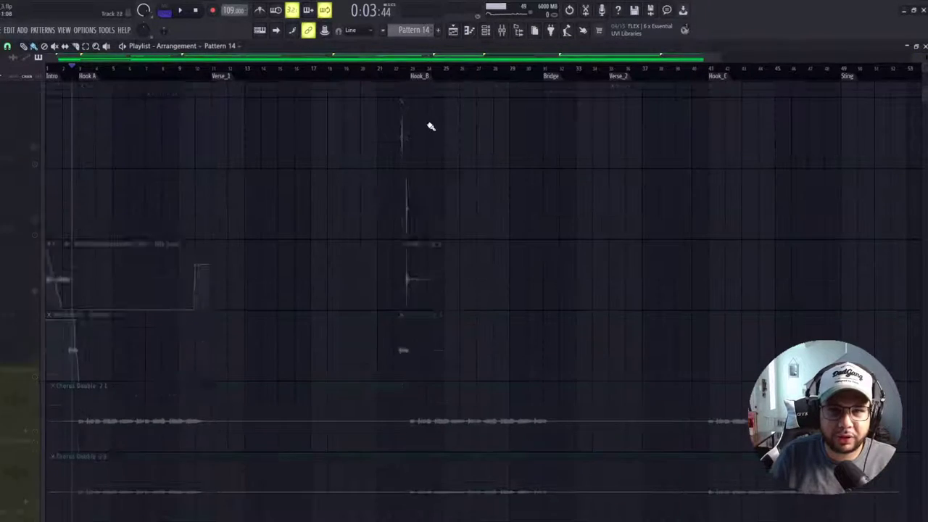
scroll(428, 125, "up", 6)
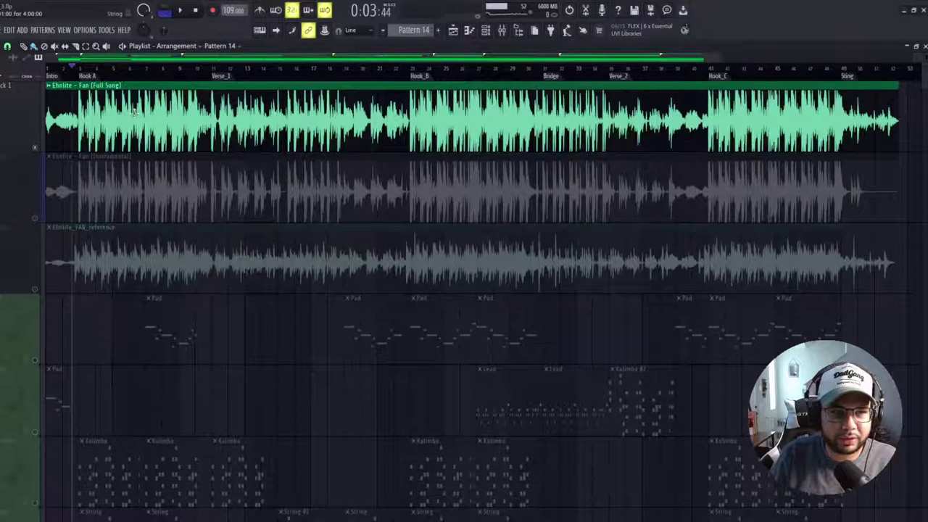
left_click(409, 68)
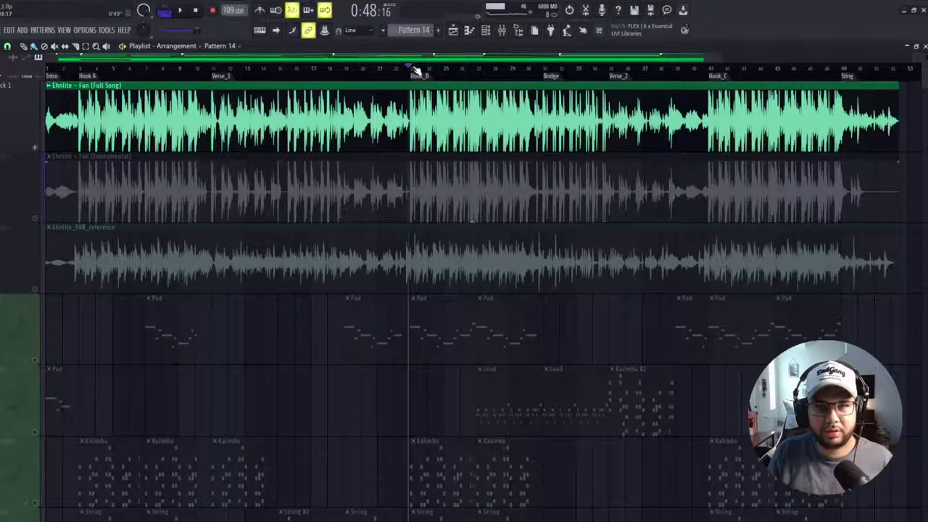
key("space")
left_click(502, 30)
key("space")
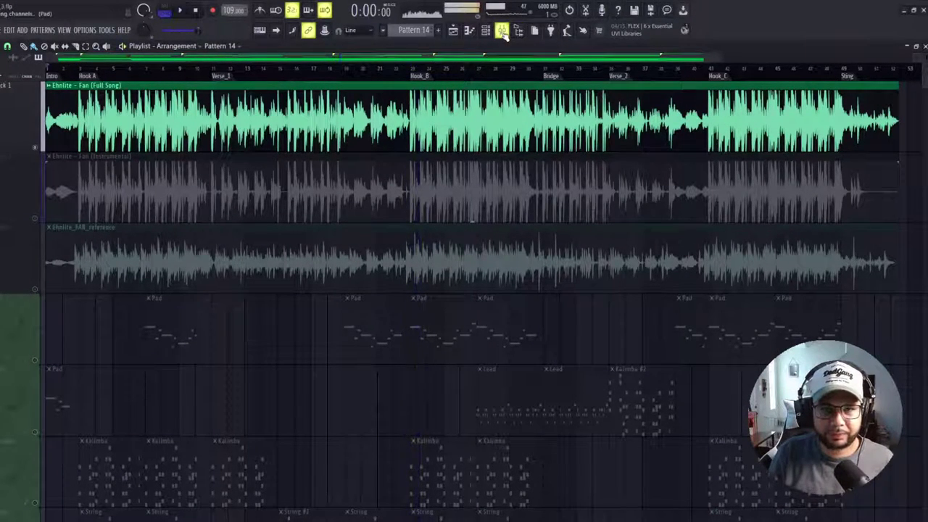
Step: Clear the solo on the Ehnlite - Fan (Full Song) track and mute that track
right_click(34, 148)
left_click(34, 148)
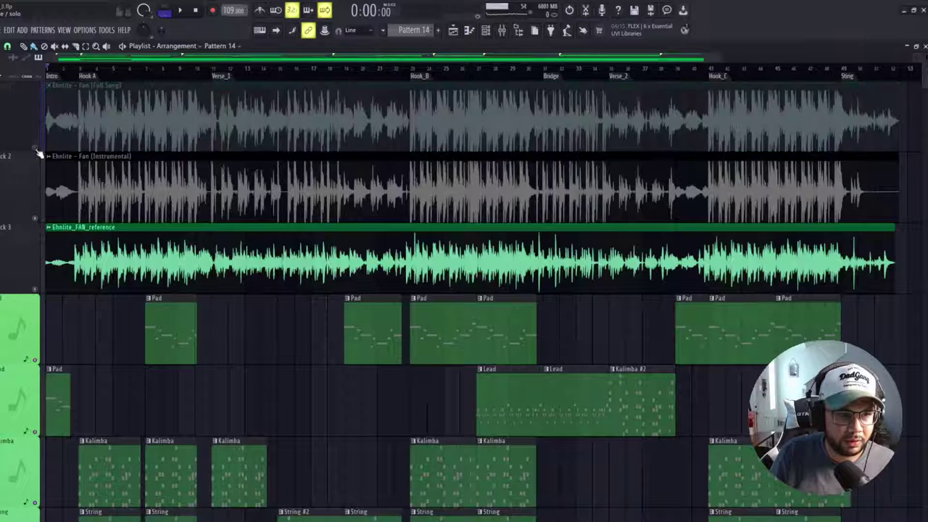
Step: Mute the Ehnlite - Fan (Instrumental) and Ehnlite_FAN_reference tracks and bring up the Chorus vocal tracks in the Playlist
left_click(34, 216)
left_click(35, 288)
scroll(149, 174, "down", 8)
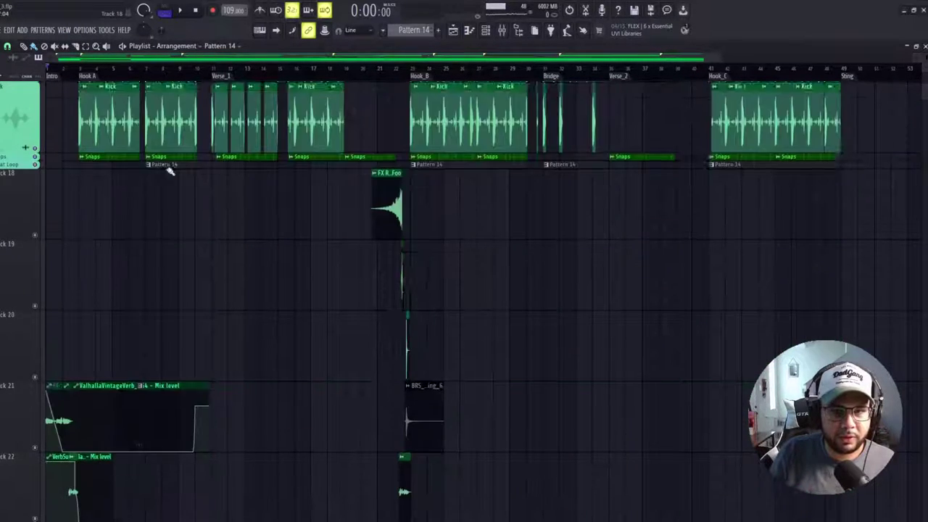
scroll(149, 174, "down", 10)
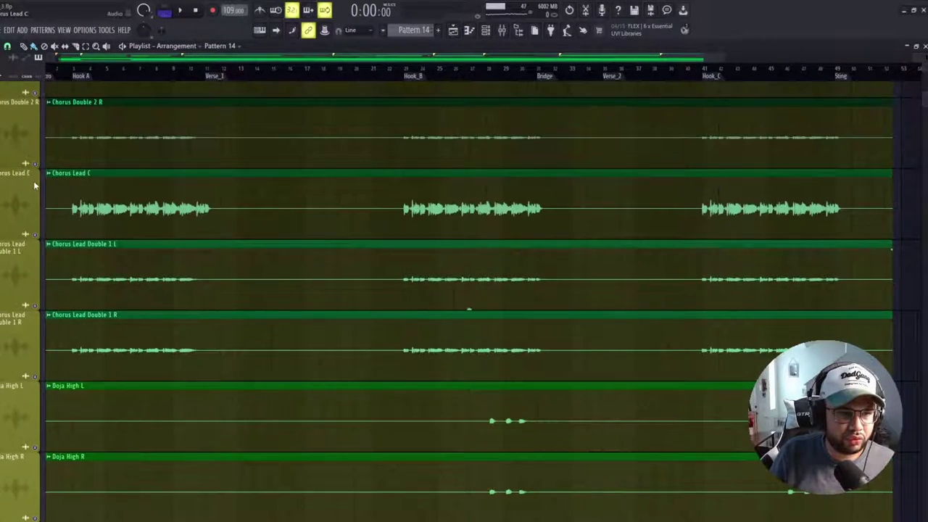
scroll(36, 190, "up", 2)
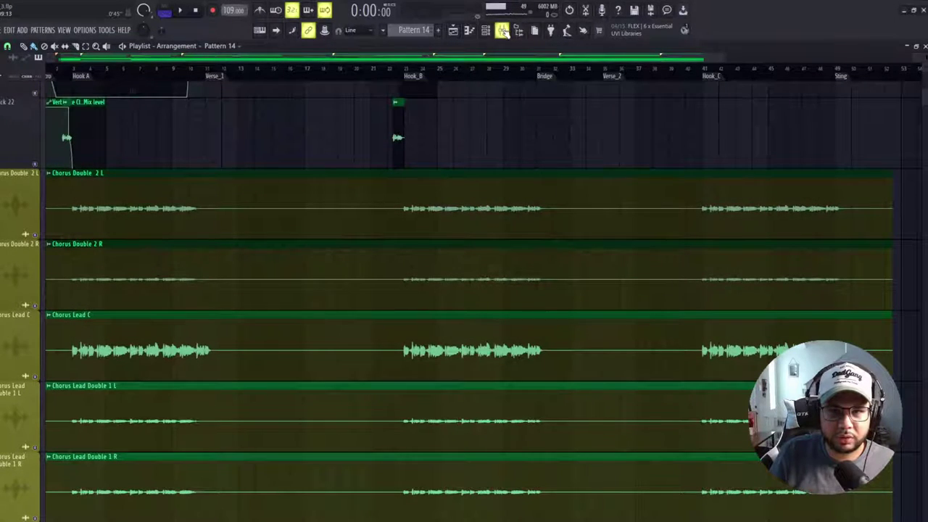
Step: Open the Mixer, select the LEAD Bus, and check its UADx Pultec EQP-1A EQ plugin
left_click(503, 32)
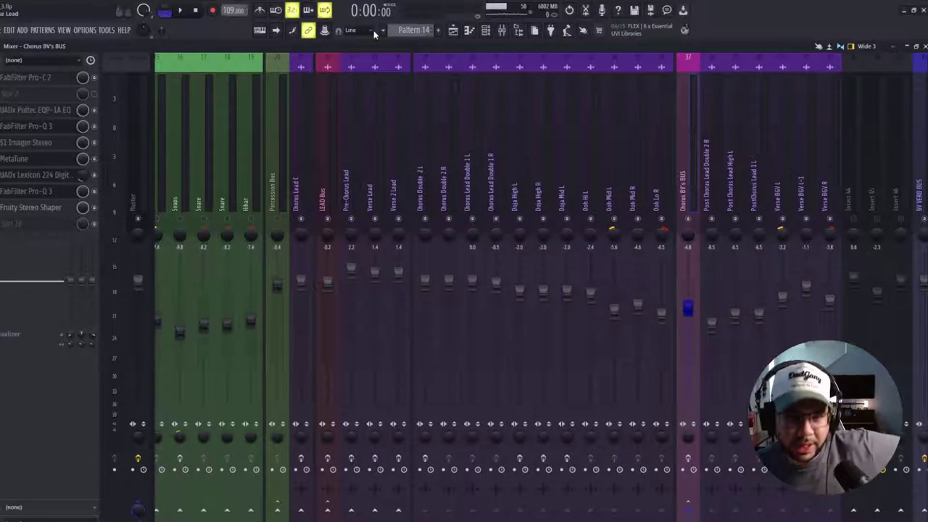
key("F5")
key("F9")
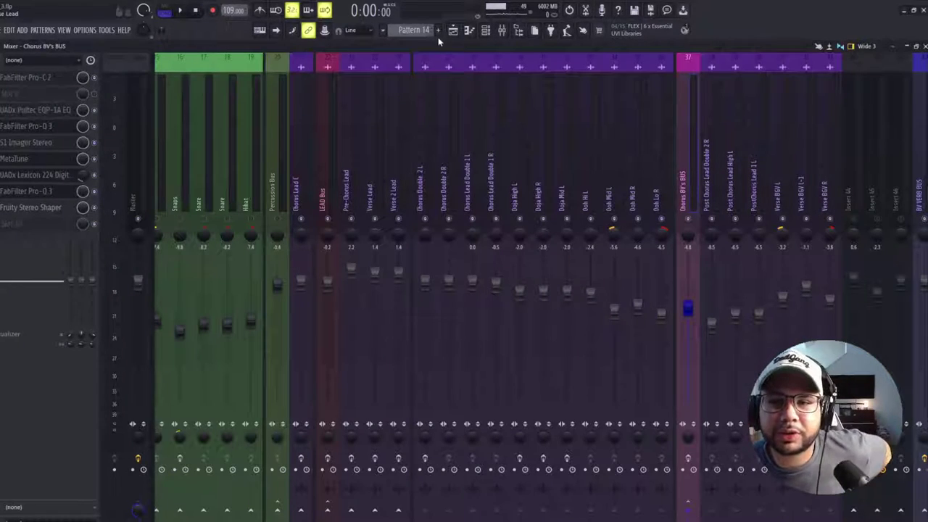
left_click(327, 191)
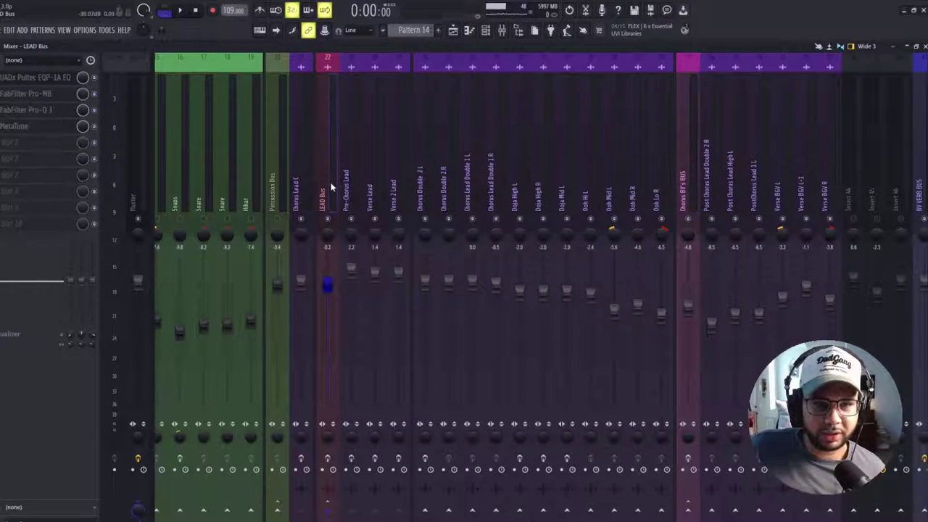
left_click(51, 79)
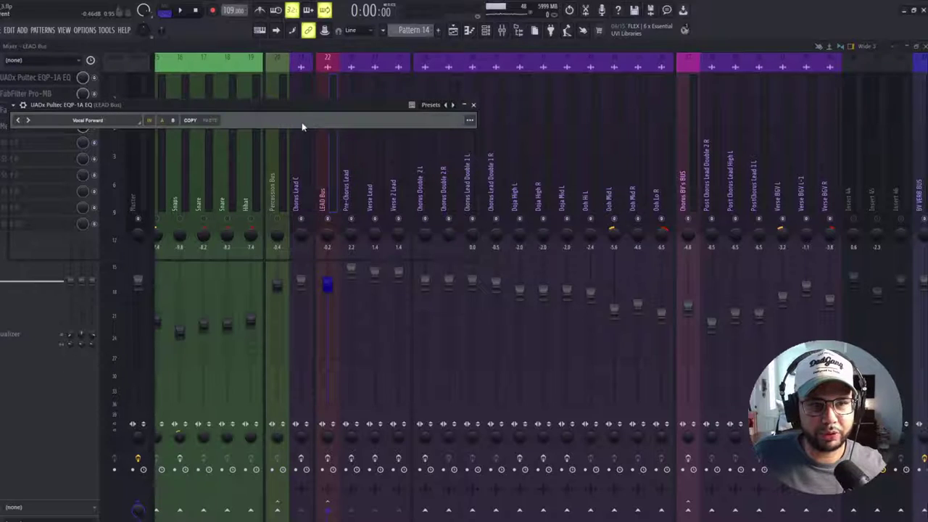
left_click_drag(72, 107, 178, 128)
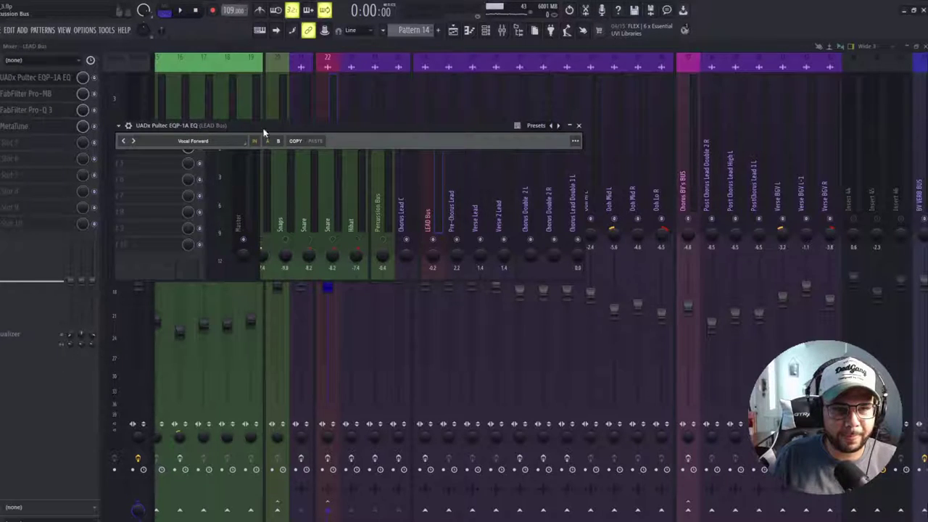
left_click_drag(244, 123, 328, 124)
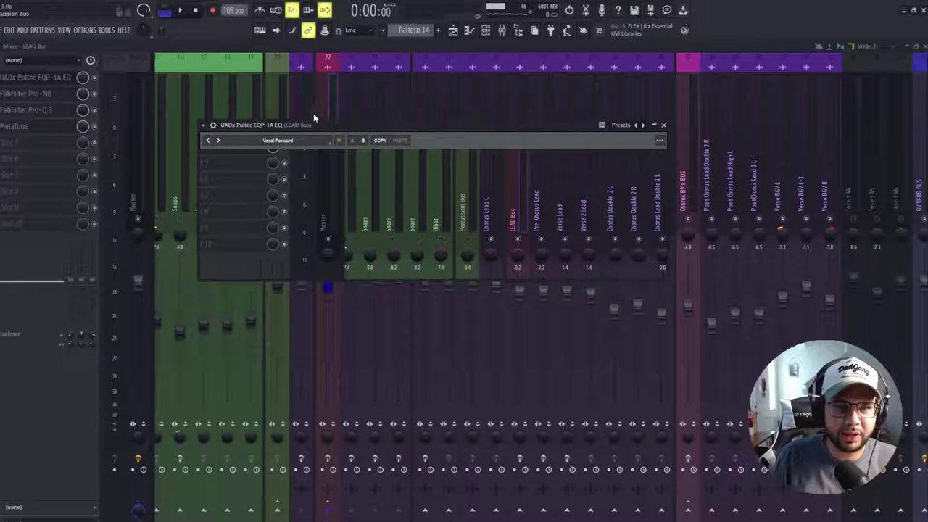
Step: Examine the multiband compression bands of the FabFilter Pro-MB on the LEAD Bus
left_click(18, 98)
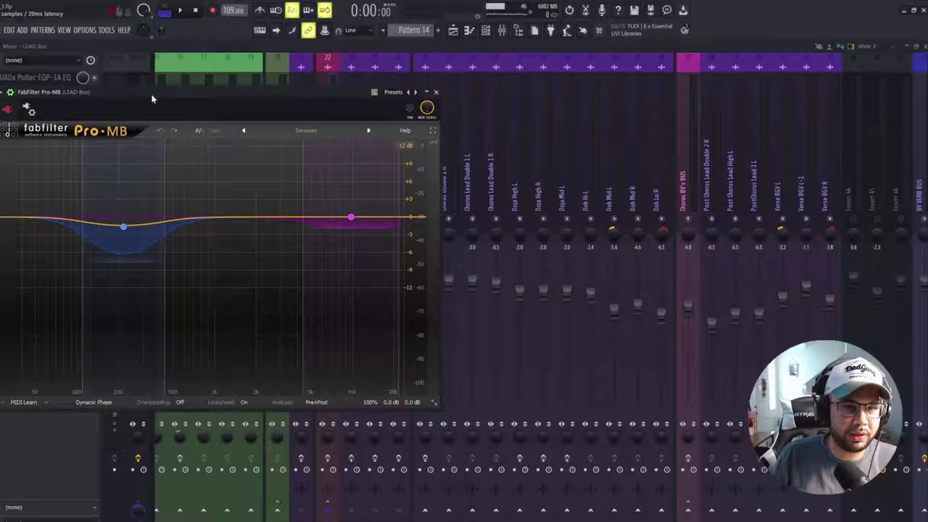
left_click_drag(232, 109, 501, 130)
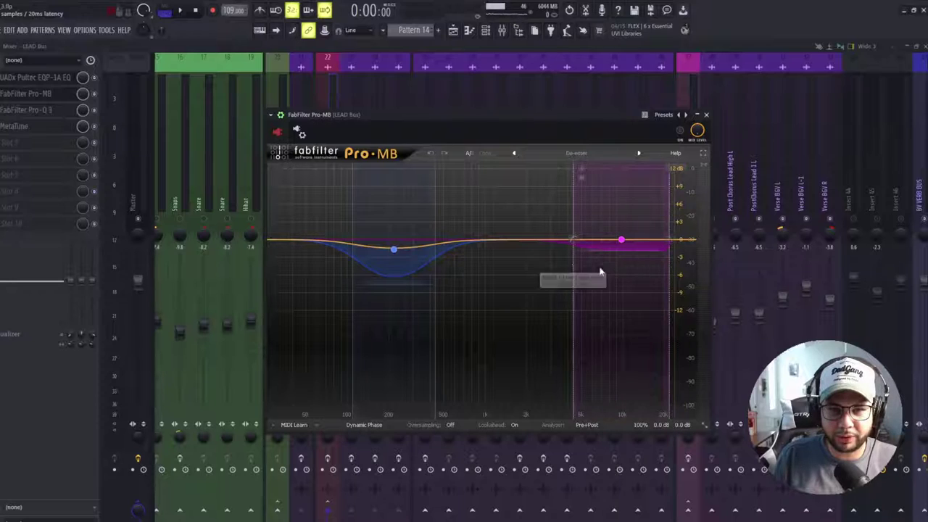
left_click(25, 111)
left_click(26, 111)
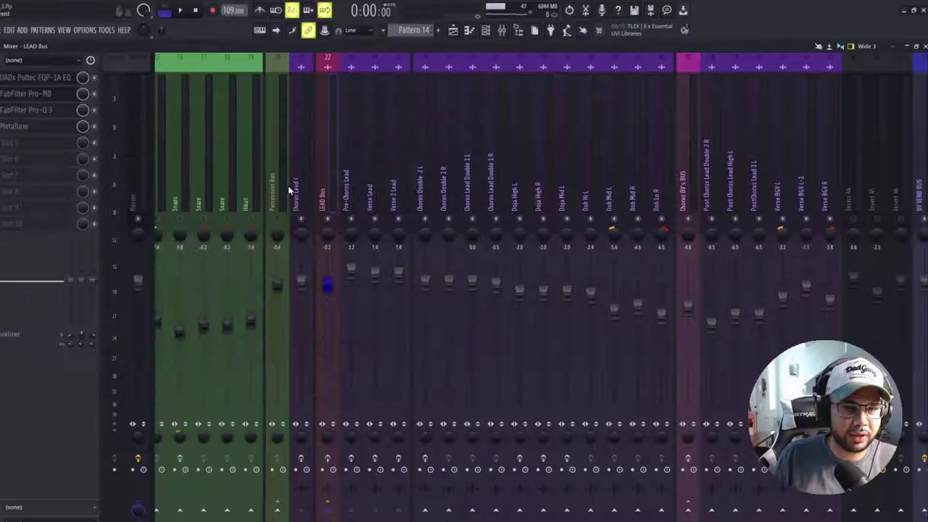
left_click(26, 93)
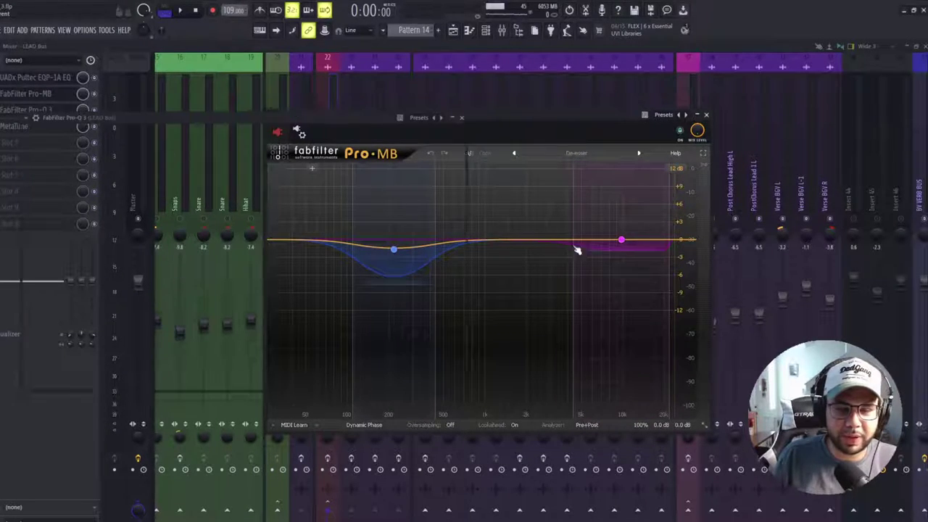
Step: Review the FabFilter Pro-Q 3 curve and the MetaTune settings on the LEAD Bus, and close the MetaTune window
left_click(44, 110)
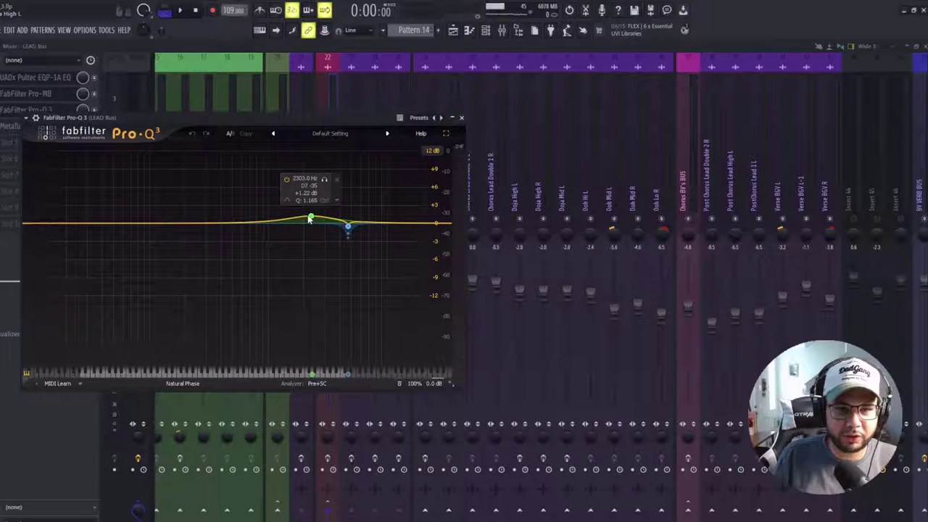
left_click_drag(125, 120, 204, 156)
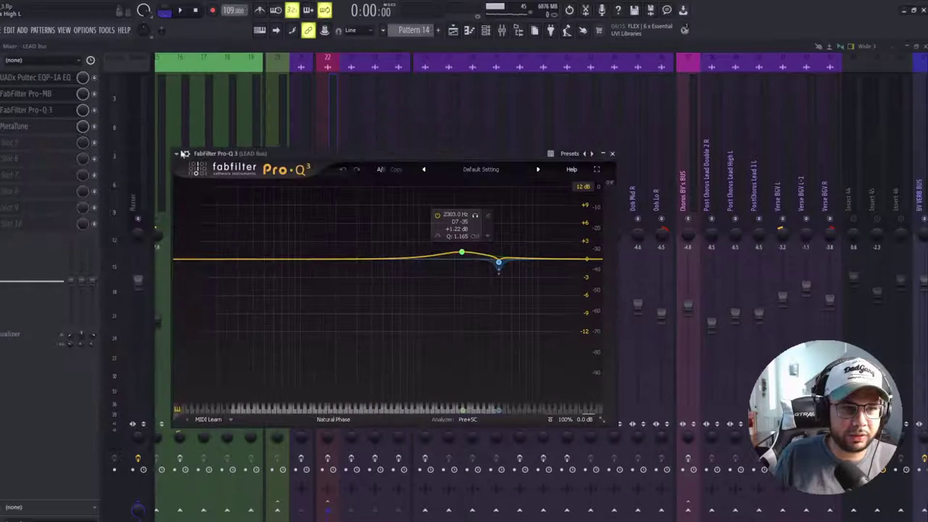
left_click(64, 127)
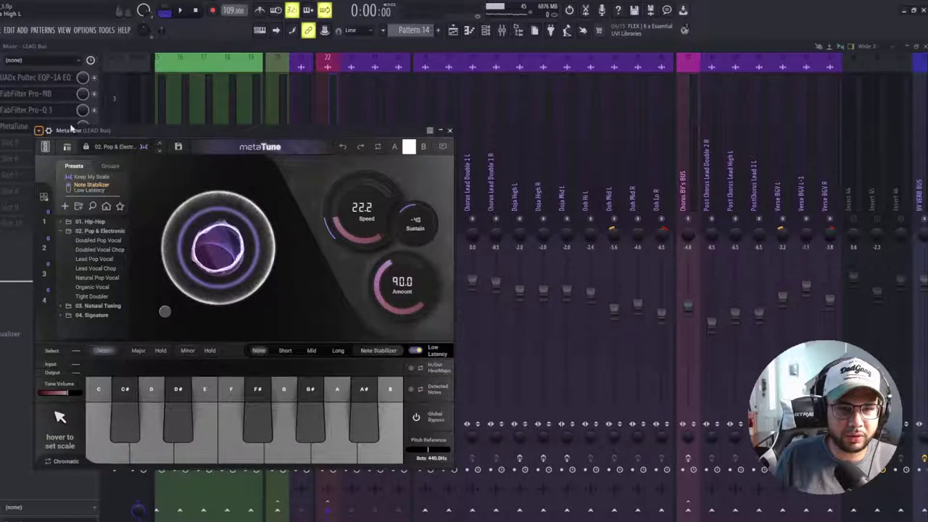
left_click(449, 130)
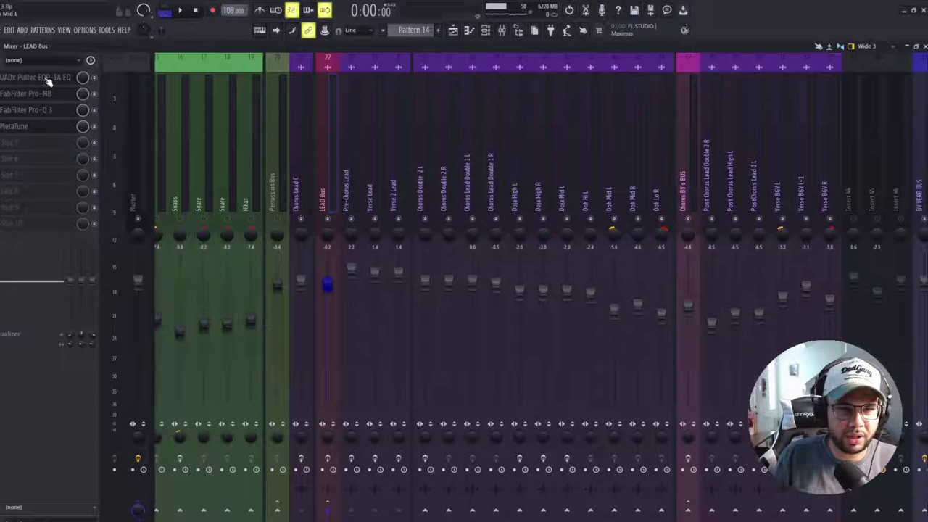
Step: Select the Chorus Lead C mixer channel and review its VerbSuite Classics reverb and FabFilter Pro-Q 3 settings
left_click(299, 190)
left_click(323, 188)
left_click(308, 192)
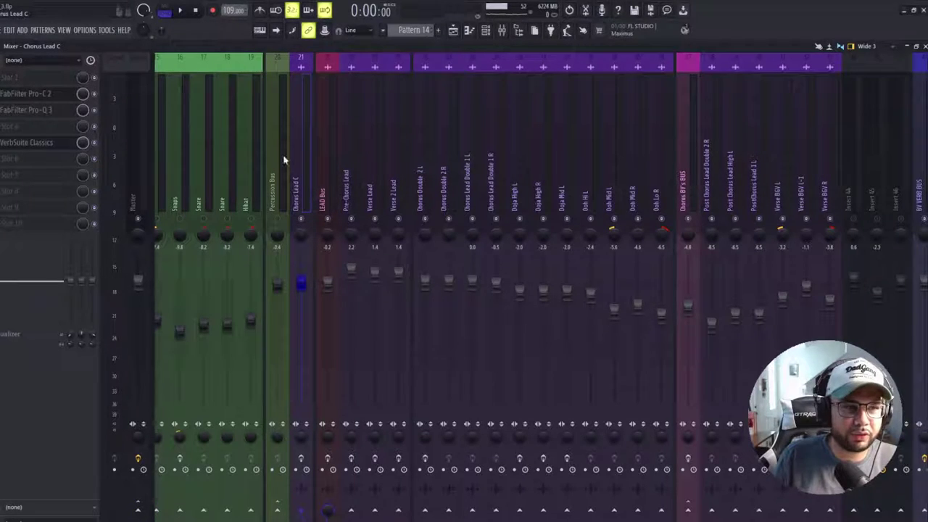
left_click(45, 143)
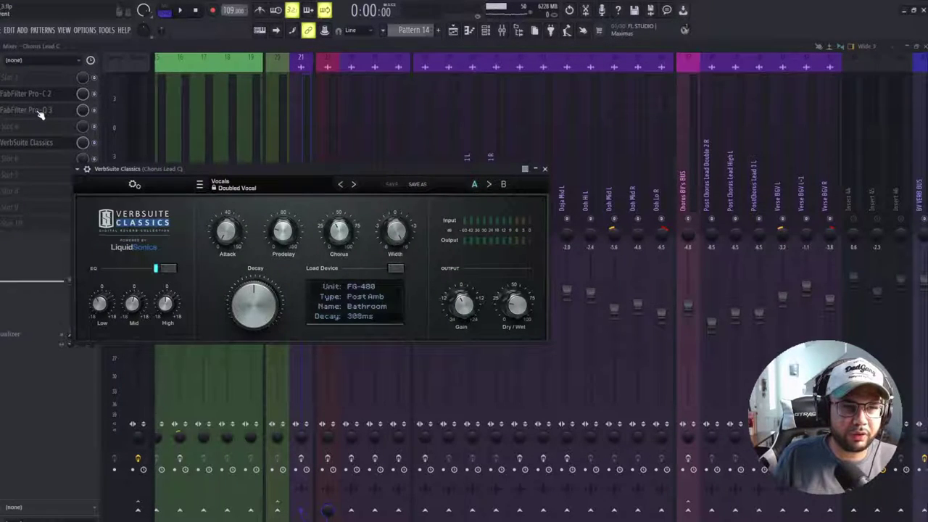
left_click(41, 111)
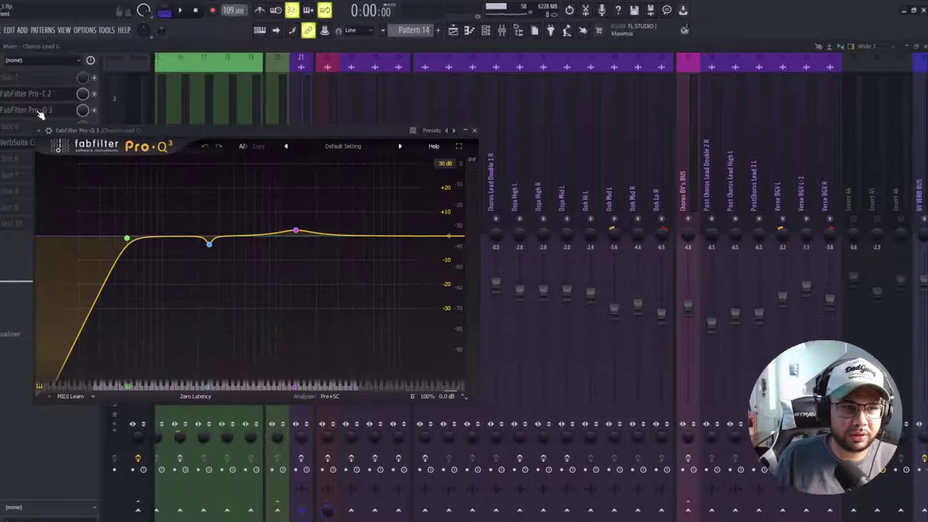
left_click(41, 111)
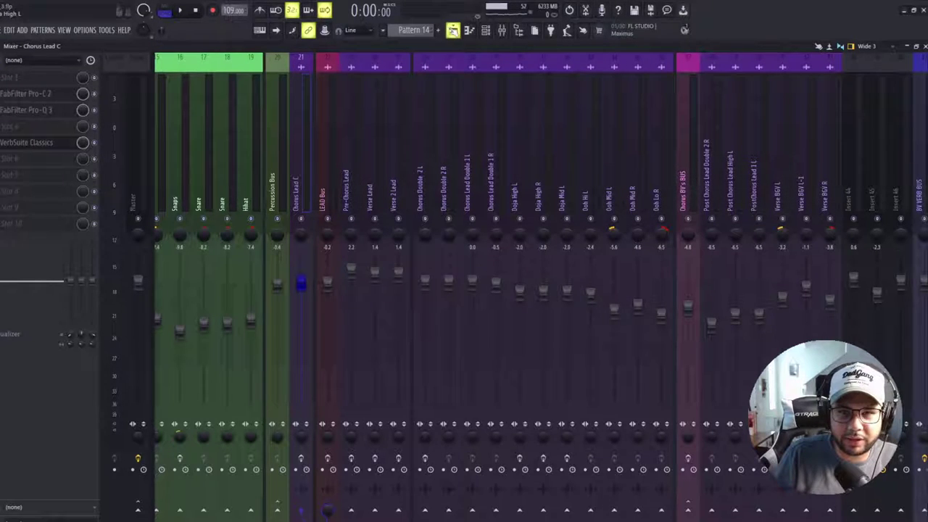
Step: Solo the Ehnlite_FAN_reference track in the Playlist, play it from just before Hook_C, and stop playback
left_click(452, 29)
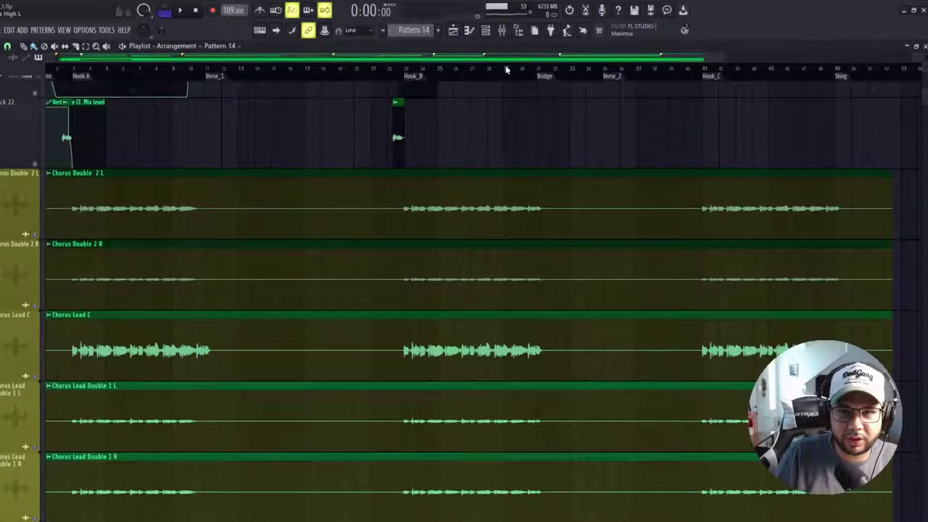
scroll(193, 145, "up", 15)
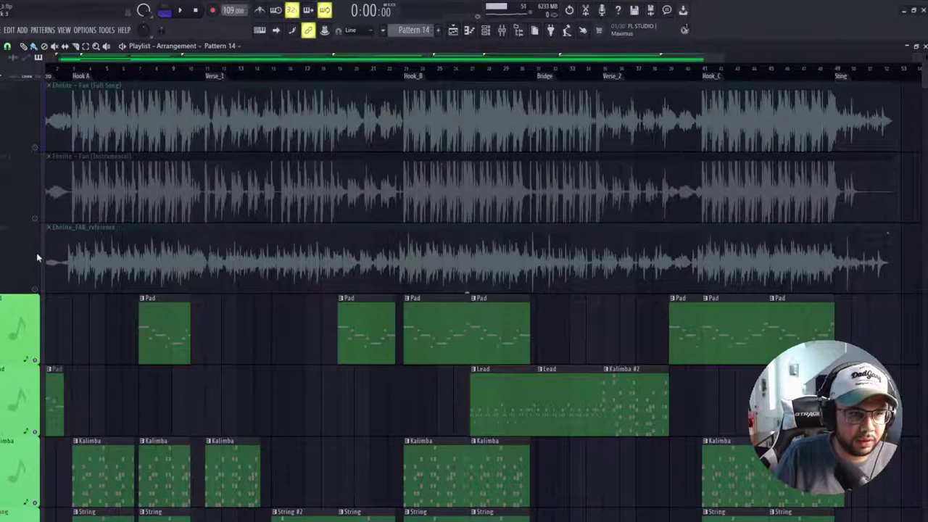
left_click(36, 290, "ctrl")
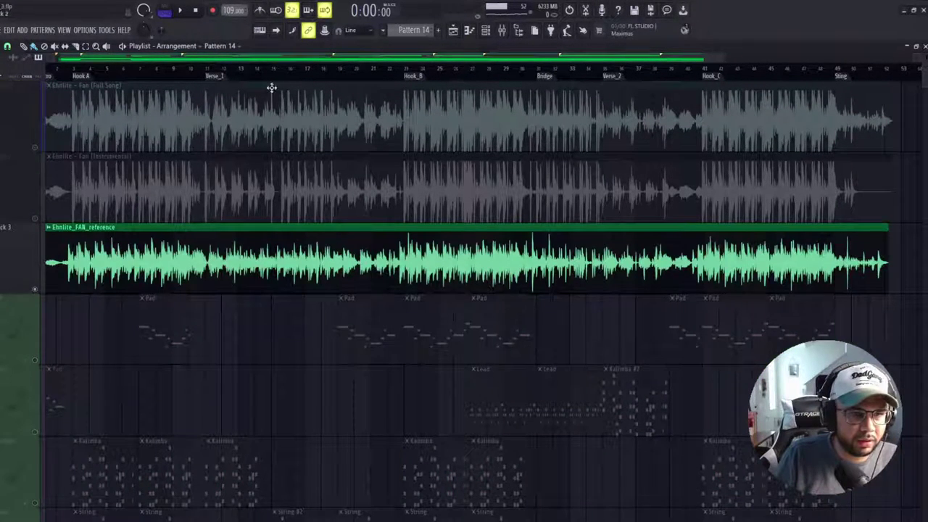
left_click(693, 72)
key("space")
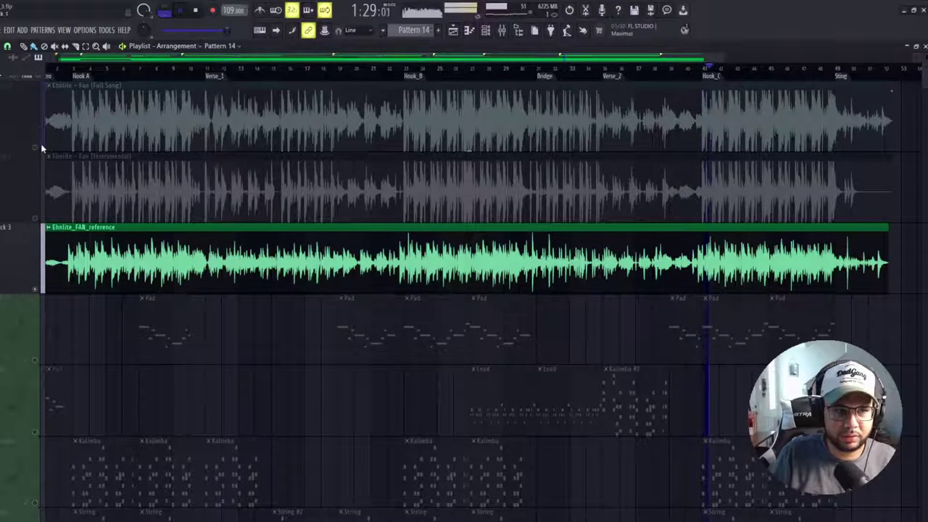
left_click(197, 12)
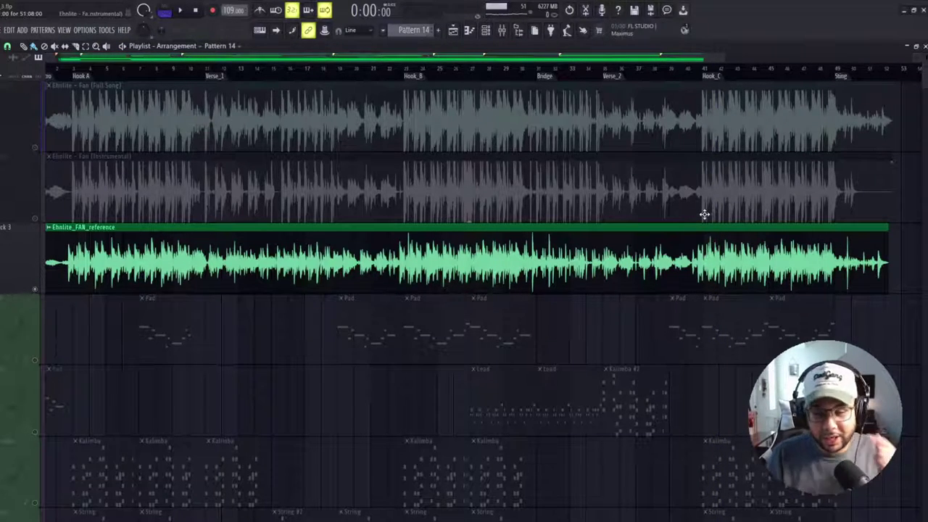
Step: Return to the Mixer, select the Verse Lead channel, and open its UADx Galaxy Tape Echo plugin
left_click(508, 33)
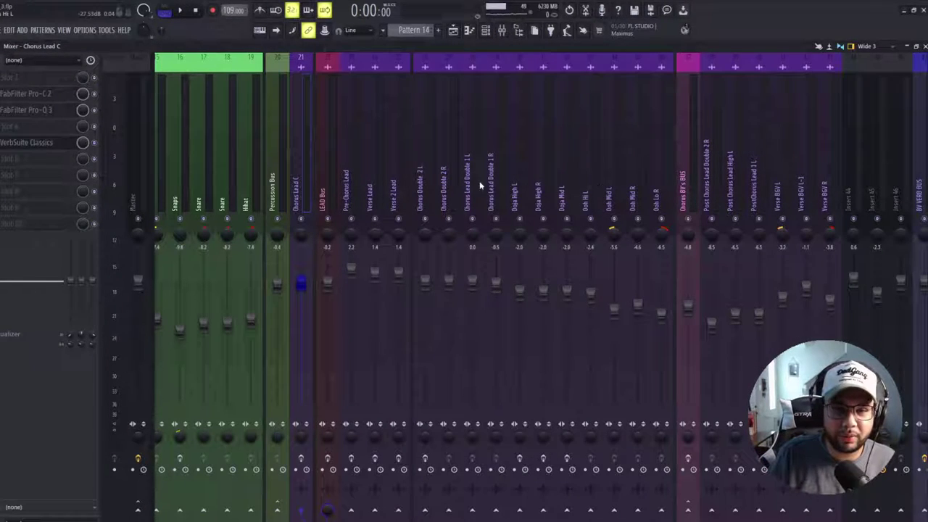
key("Left")
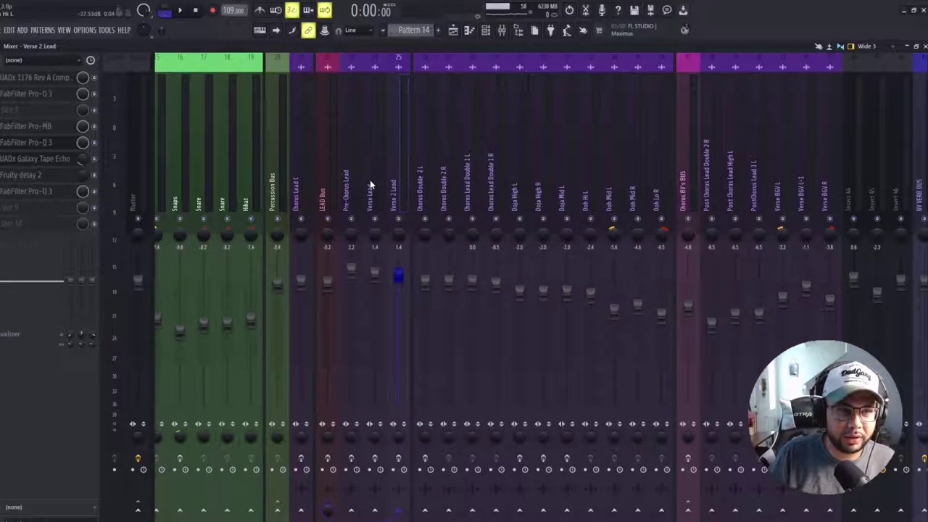
left_click(370, 185)
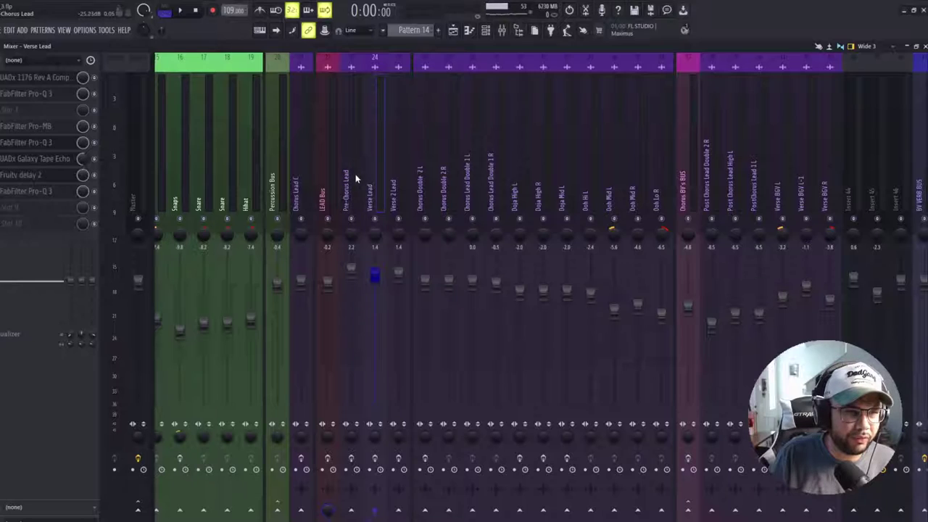
left_click(40, 159)
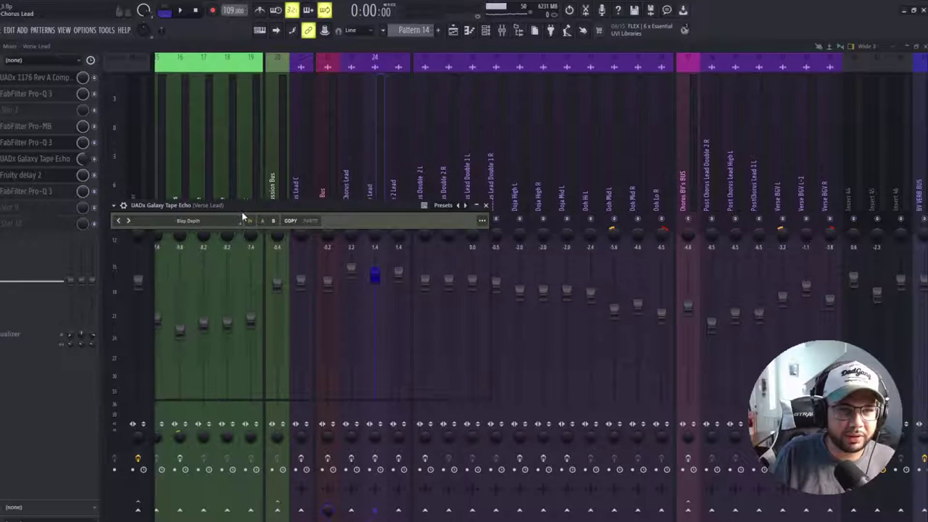
Step: Solo the Ehnlite - Fan (Full Song) track in the Playlist, play it from Verse_1, and stop playback
left_click(455, 30)
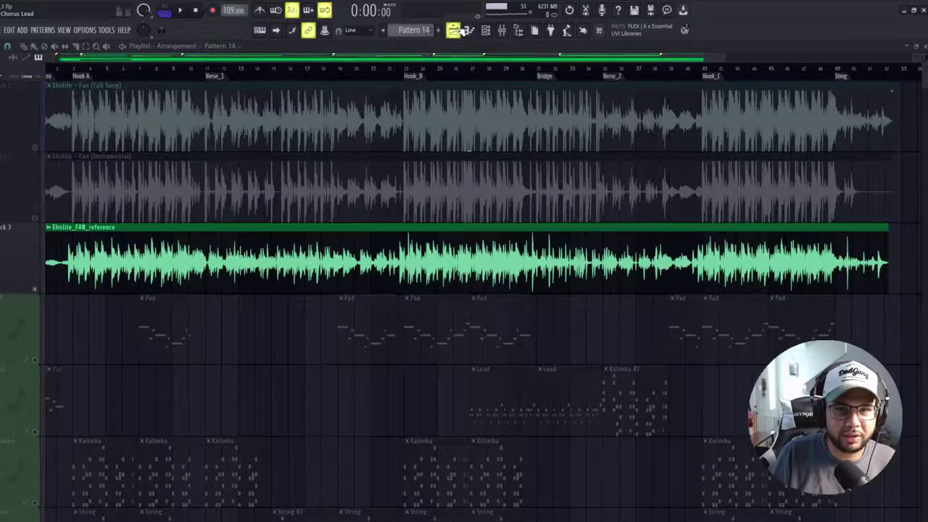
right_click(34, 148)
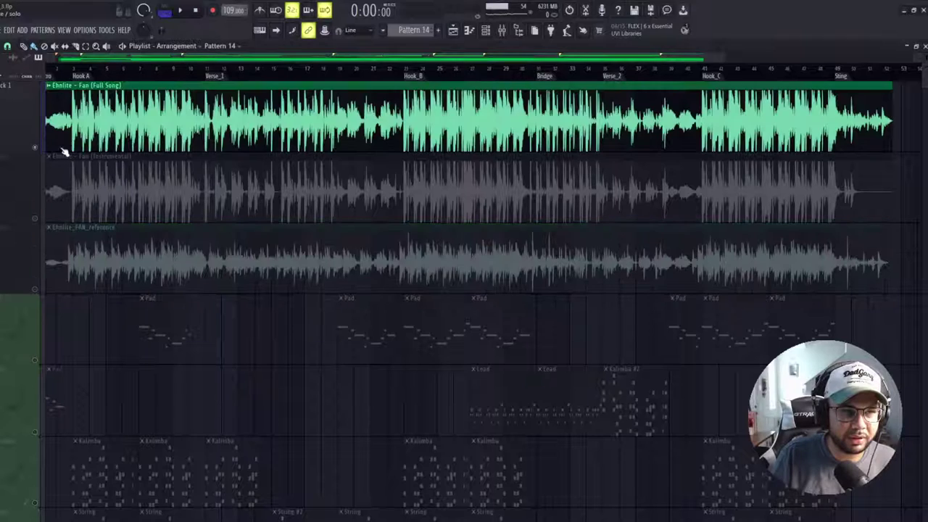
left_click(210, 75)
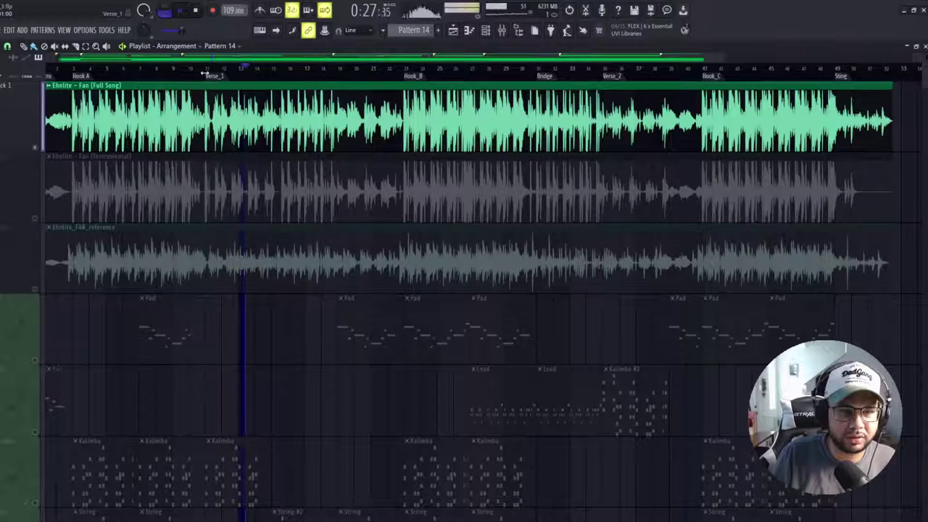
left_click(197, 11)
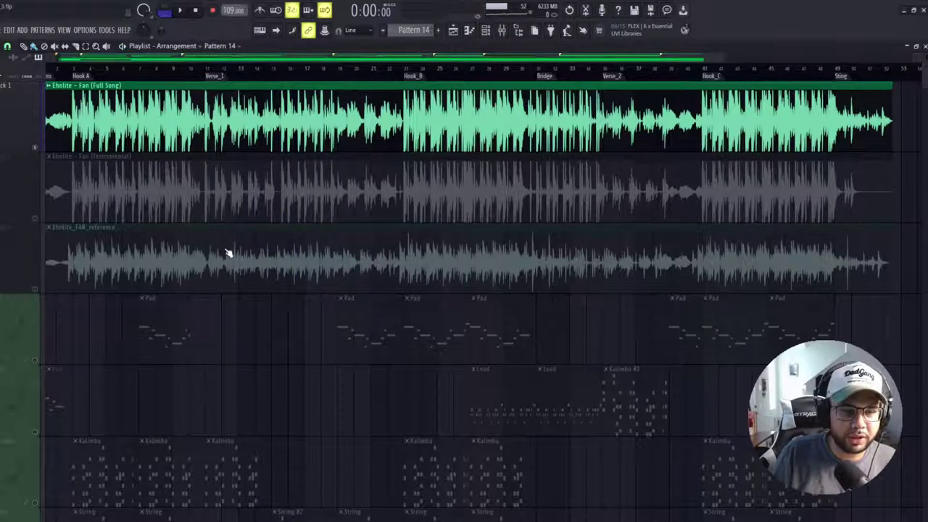
Step: Show the ValhallaVintageVerb mix level automation clip, play the song from late in Hook A up to Verse_1, and stop playback
scroll(226, 251, "down", 10)
scroll(225, 244, "down", 5)
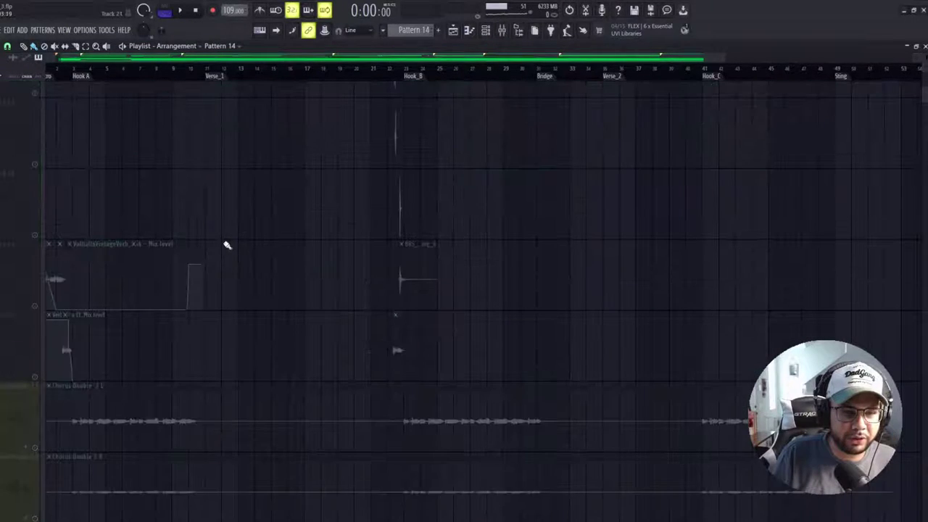
left_click(161, 72)
key("space")
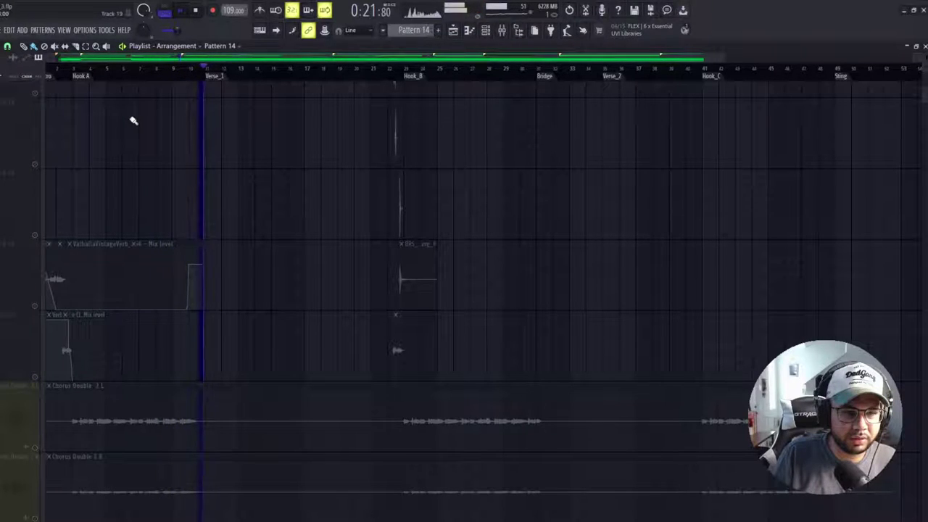
key("space")
Step: Bring the Intro into view, play the song from its start into Hook A over the reverb mix level automation, and stop playback
left_click_drag(186, 75, 2, 107)
left_click(202, 79)
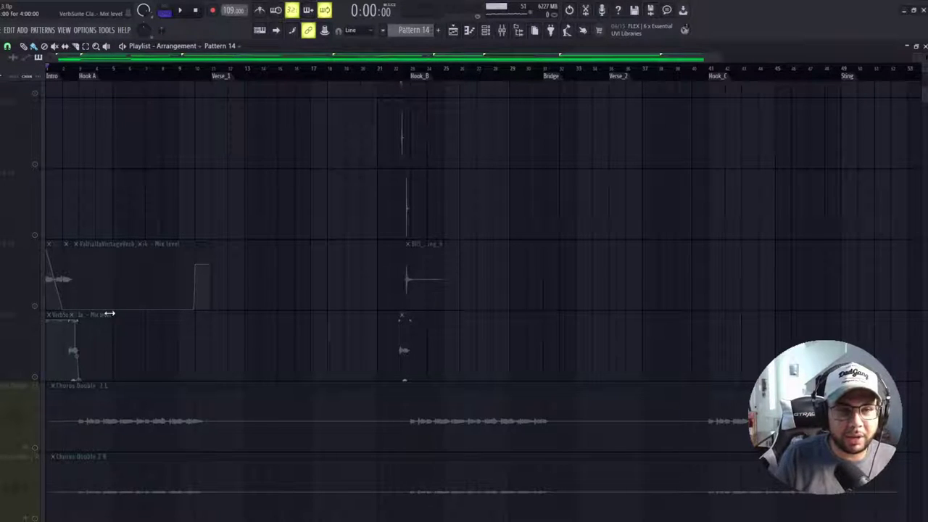
key("space")
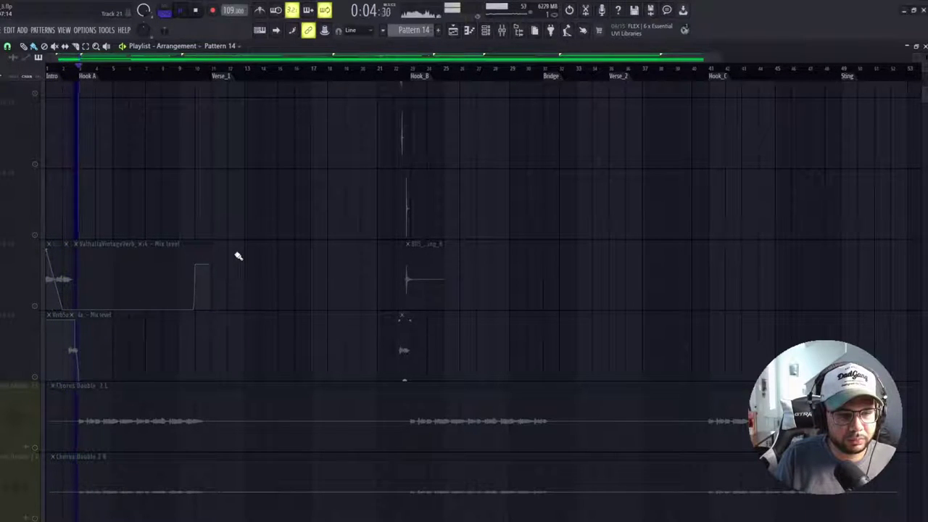
key("space")
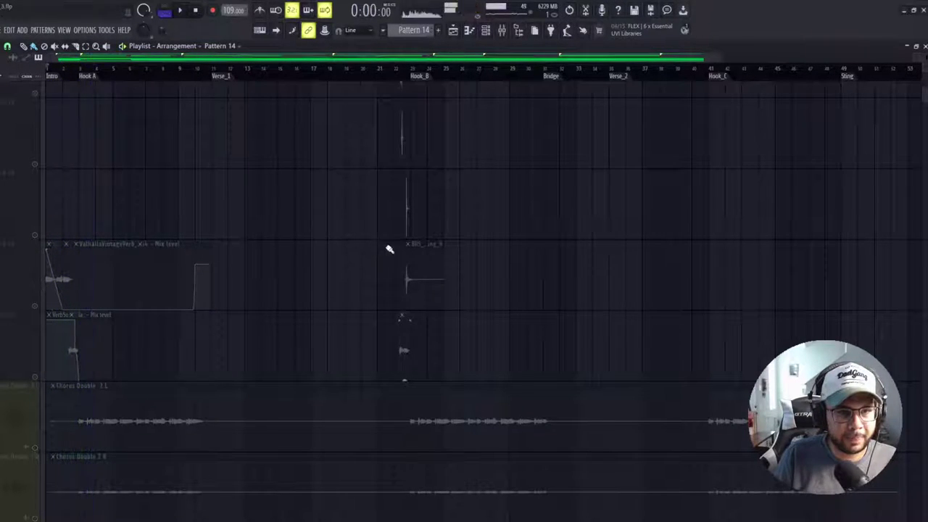
Step: Review the whole arrangement in the Playlist, from the full song track through the instruments and automation clips to the vocals
scroll(435, 232, "up", 5)
scroll(464, 206, "down", 5)
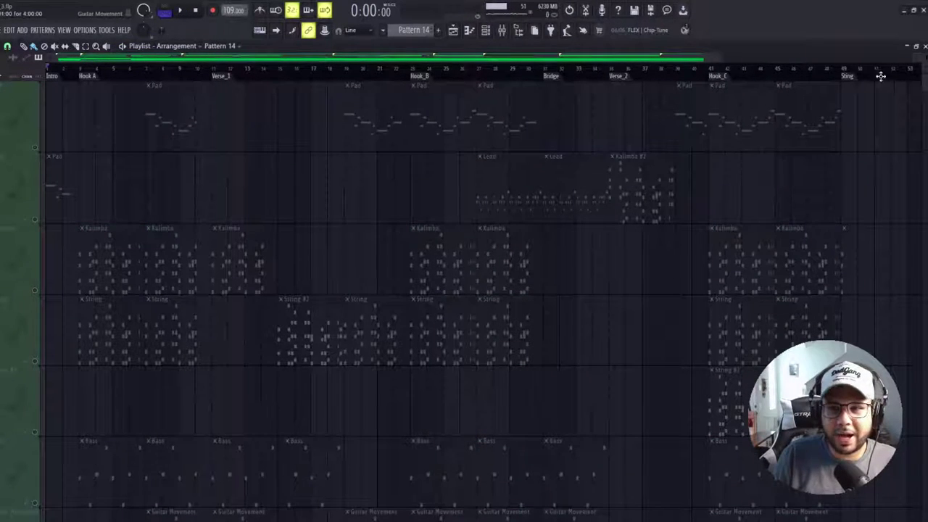
scroll(925, 56, "down", 4)
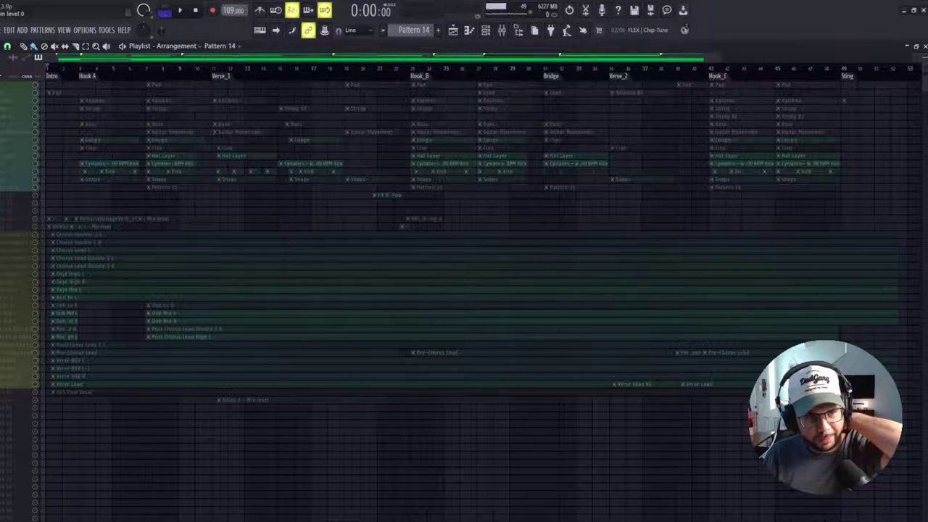
scroll(225, 109, "up", 1)
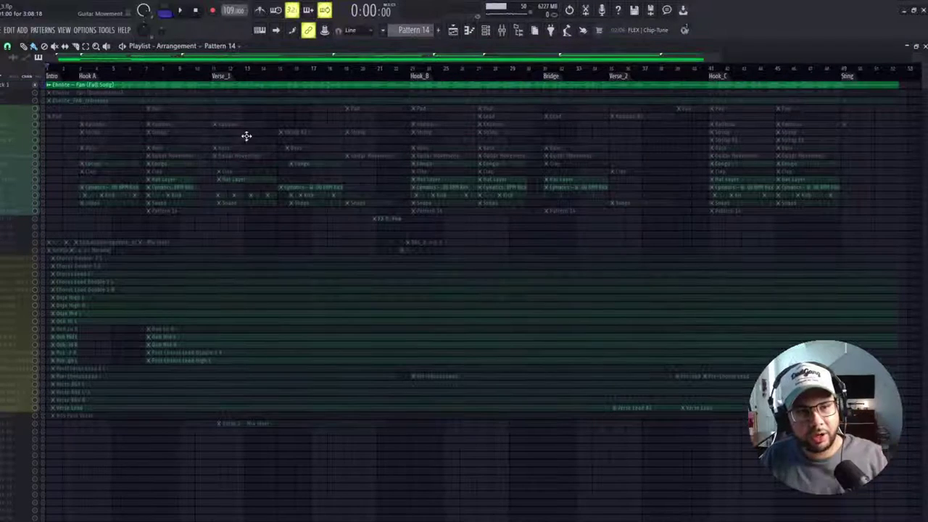
scroll(282, 86, "up", 2)
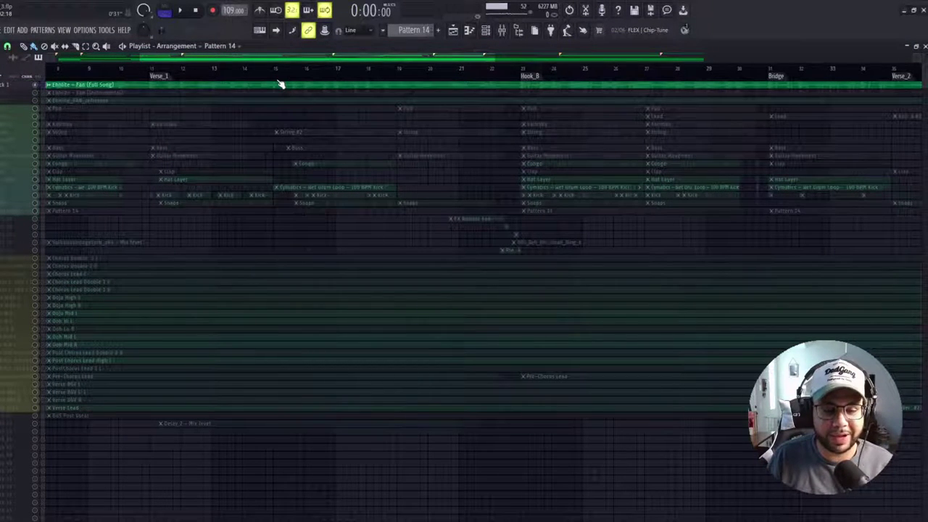